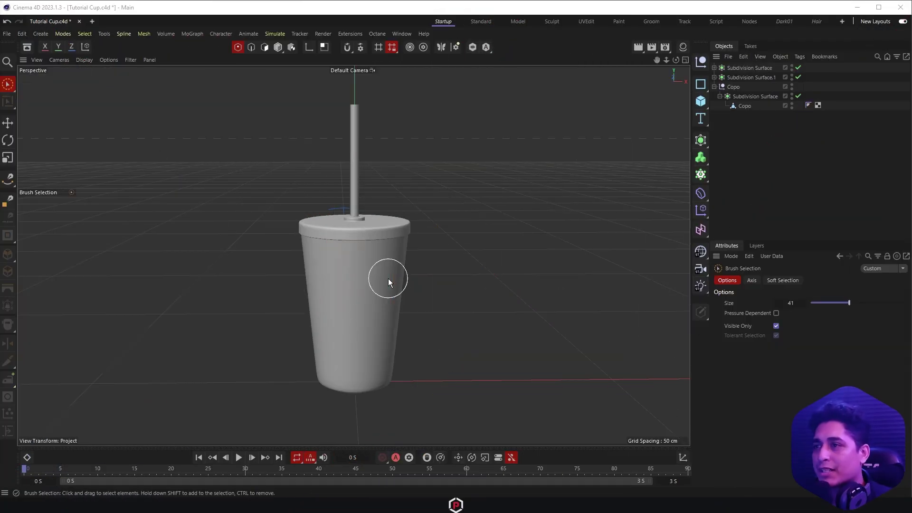
Switch to the Top view looking down on the cup and pick the Spline Pen tool
key("F2")
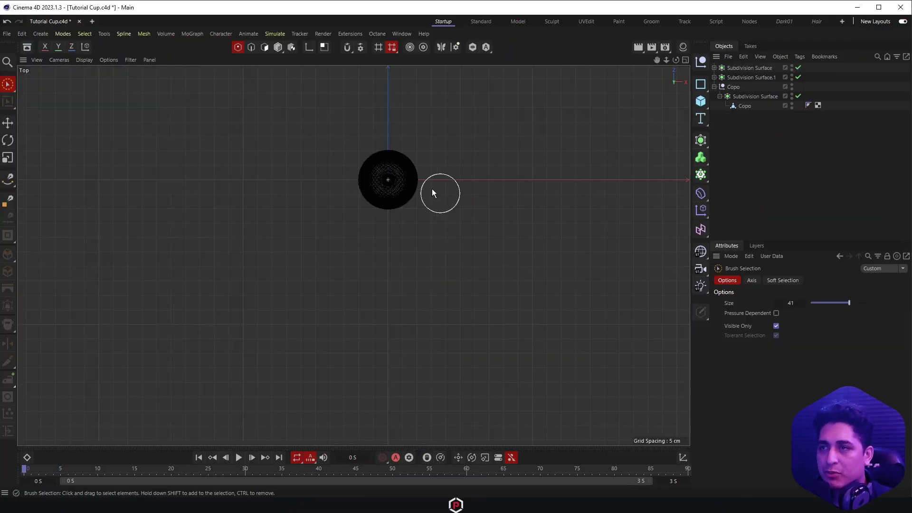
left_click(8, 179)
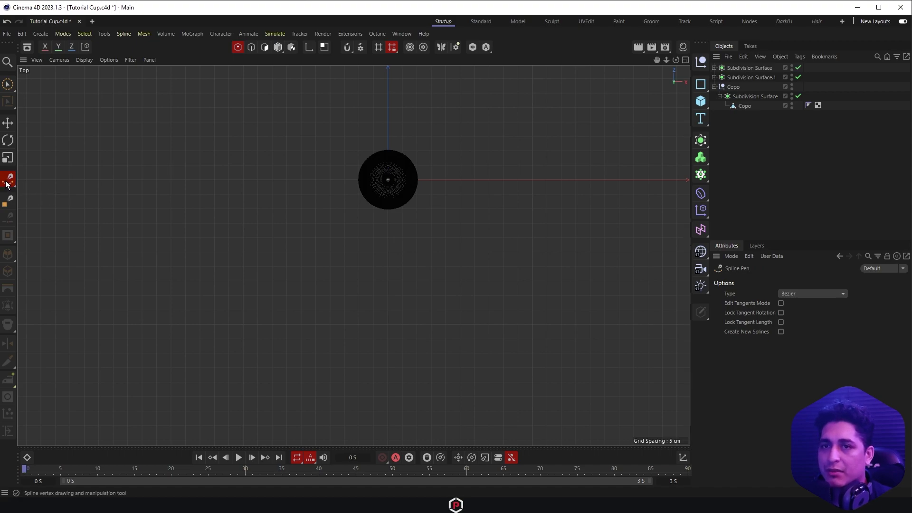
Place three spline points along the ground beside the cup in the Top view
scroll(173, 240, "down", 3)
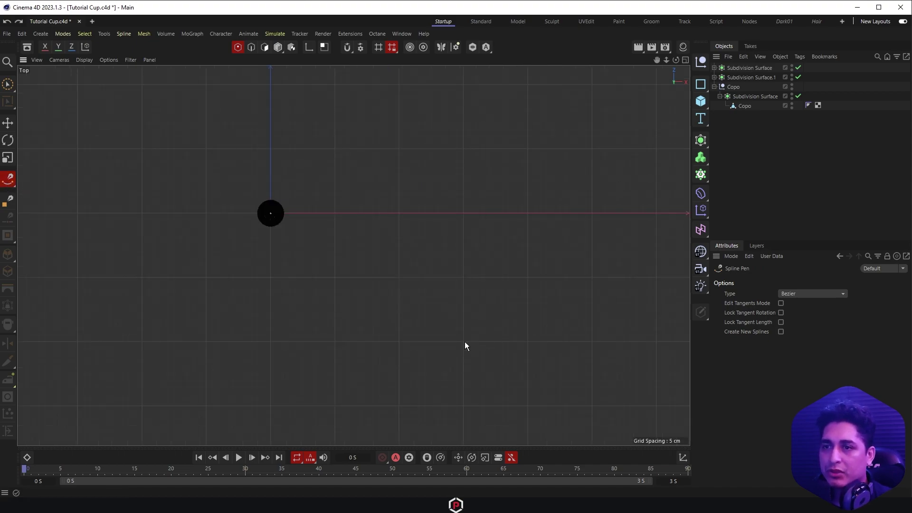
left_click(465, 341)
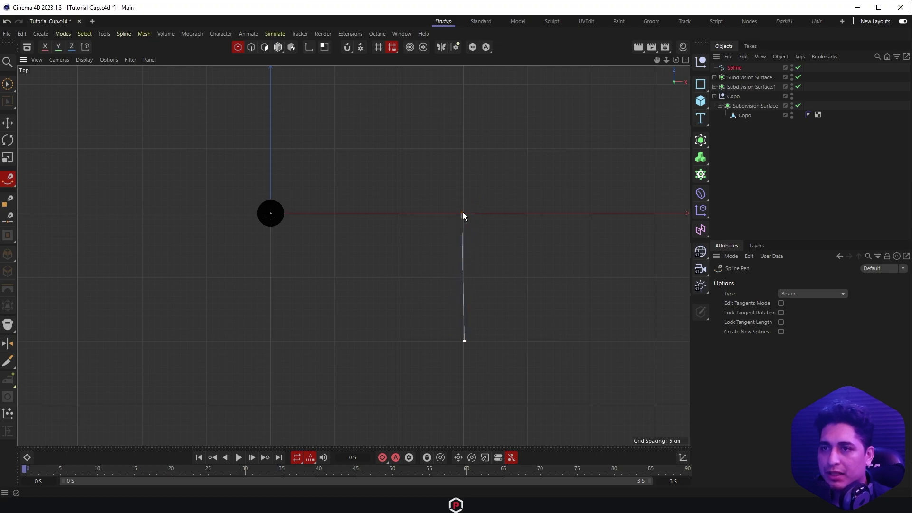
left_click(464, 213)
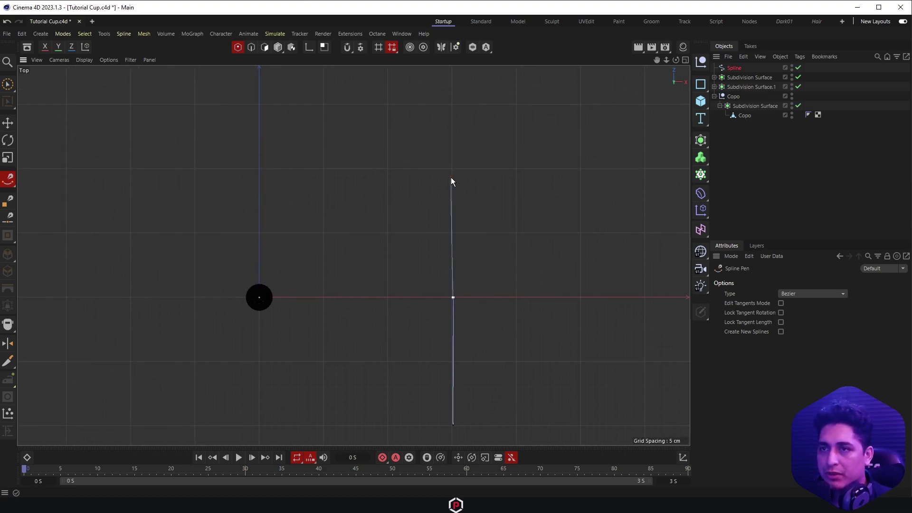
left_click(452, 174)
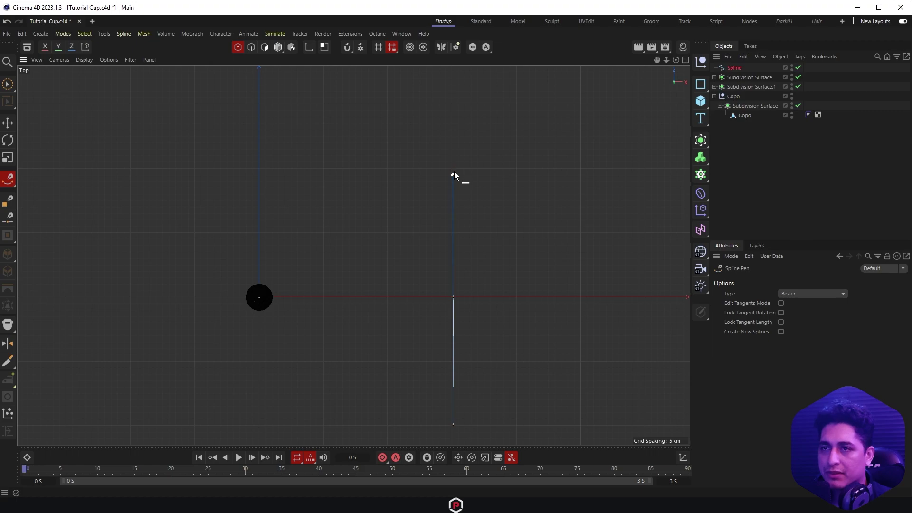
In the Right view, add a point straight above the spline end to make the L shape
key("F3")
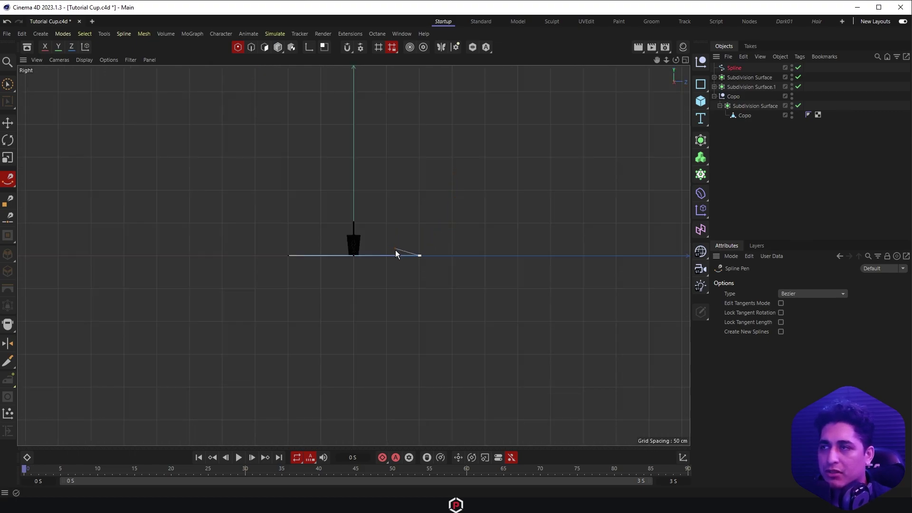
scroll(426, 242, "down", 1)
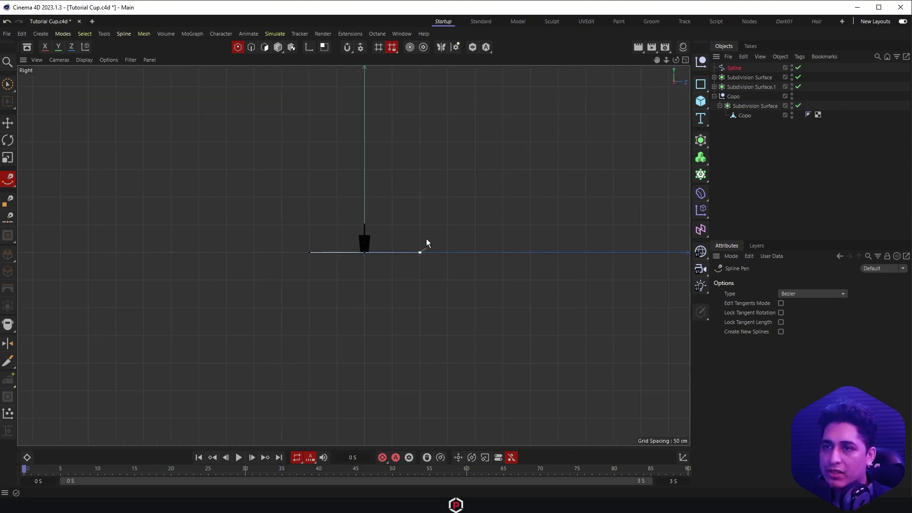
middle_click_drag(426, 242, 408, 263)
scroll(407, 263, "up", 1)
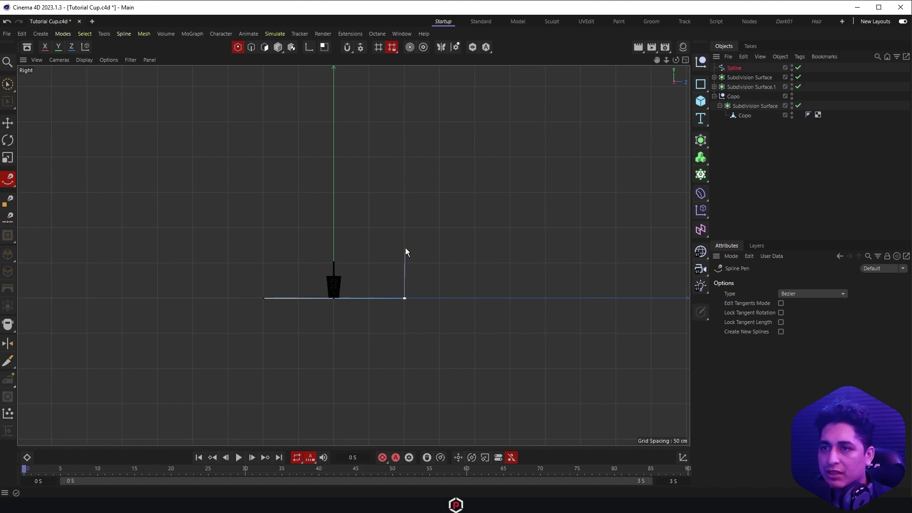
left_click(404, 230)
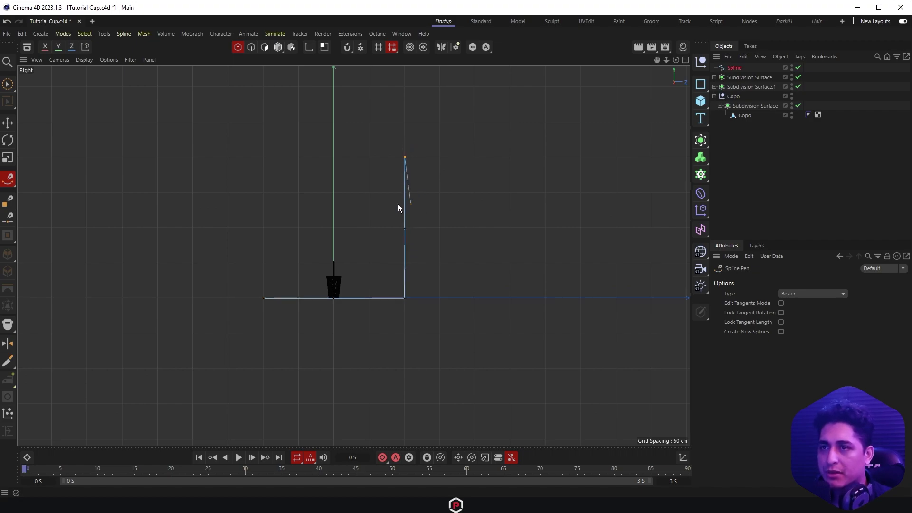
left_click_drag(8, 84, 28, 98)
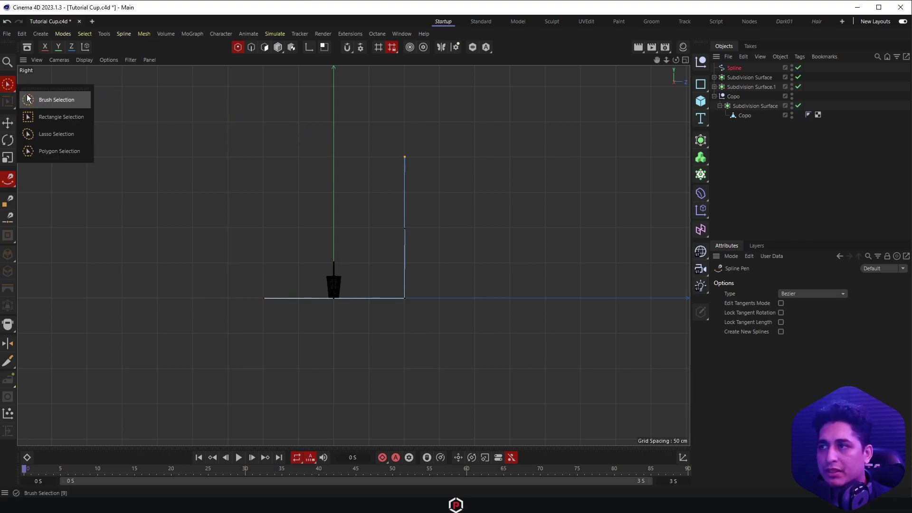
left_click(27, 98)
key("F1")
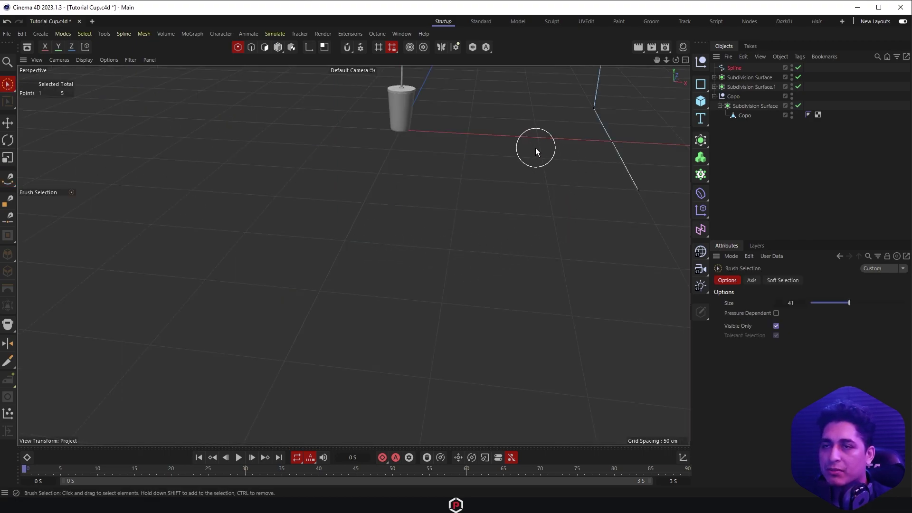
Select all five spline points and set them to Hard Interpolation
mouse_move(536, 152)
left_mouse_down("alt")
mouse_move(491, 176)
mouse_move(481, 253)
mouse_move(555, 173)
mouse_move(468, 300)
left_mouse_up("alt")
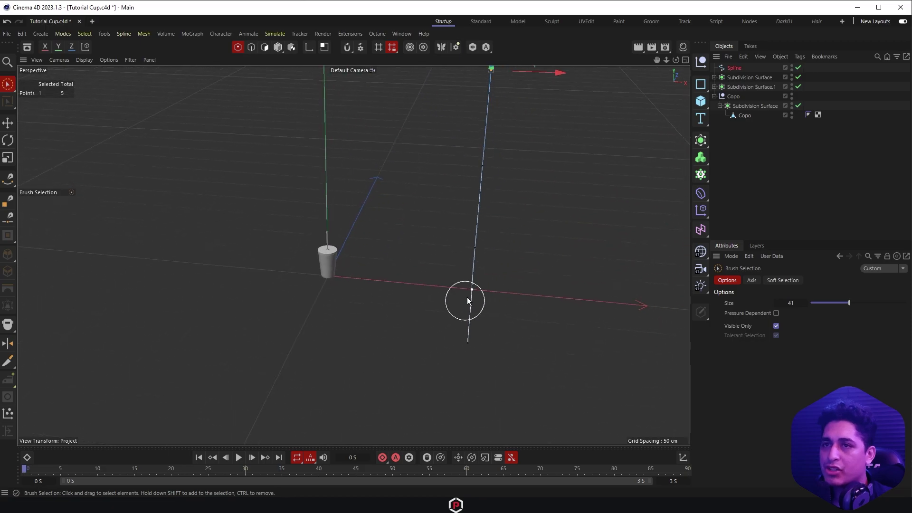
key("ctrl+a")
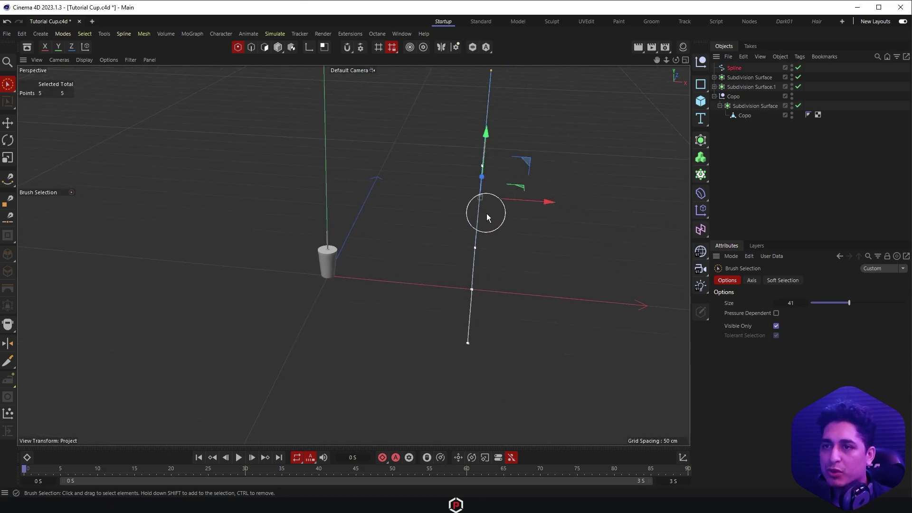
right_click(489, 214)
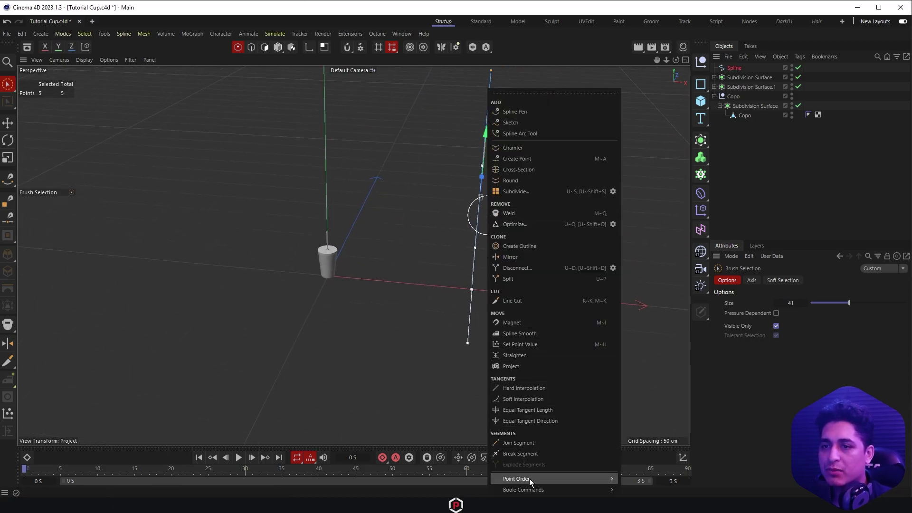
left_click(539, 389)
left_click_drag(491, 245, 468, 316, "alt")
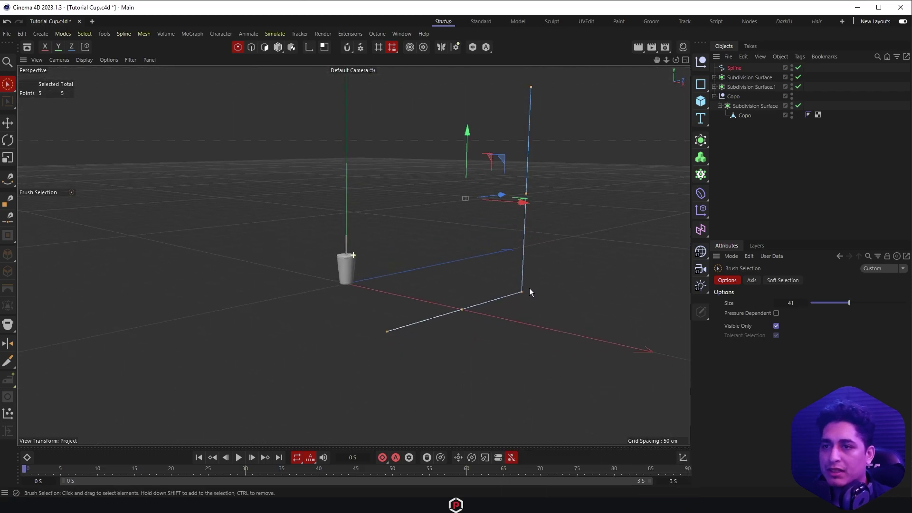
left_click(468, 316)
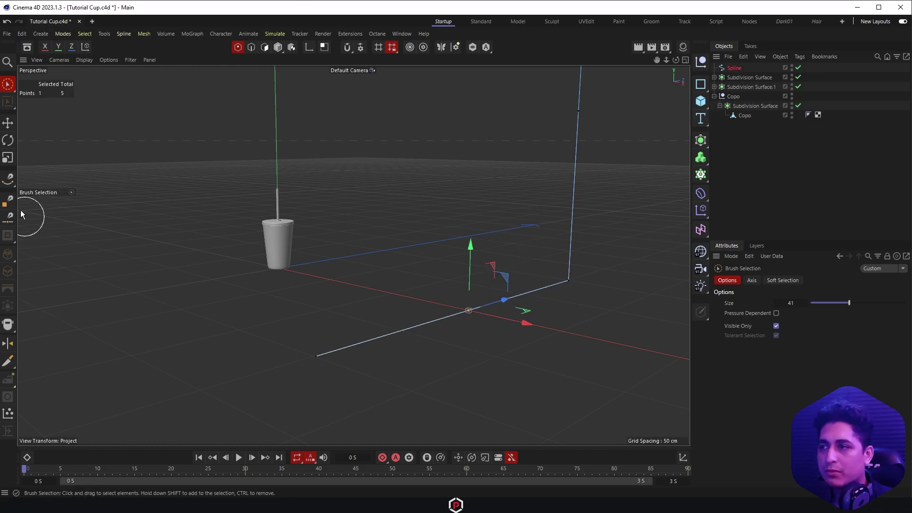
Set the Spline Pen drawing type to B-Spline
left_click(8, 179)
left_click(796, 294)
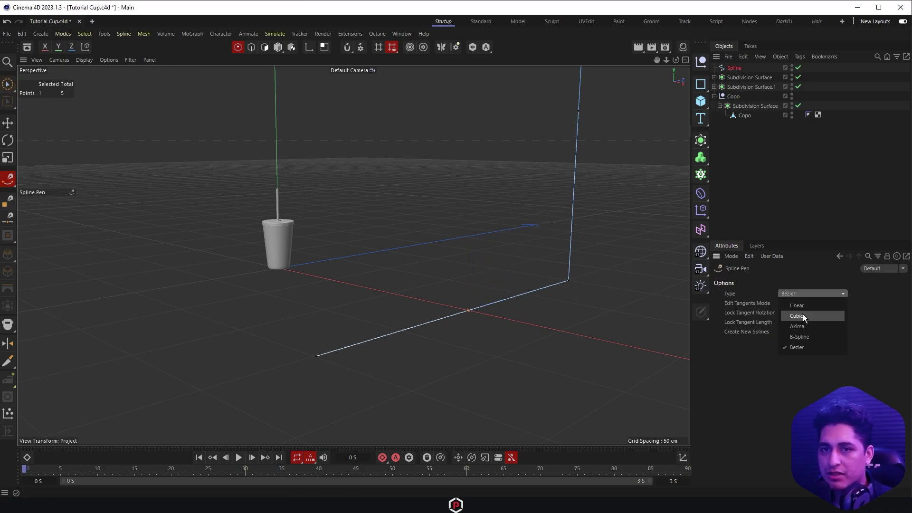
left_click(741, 305)
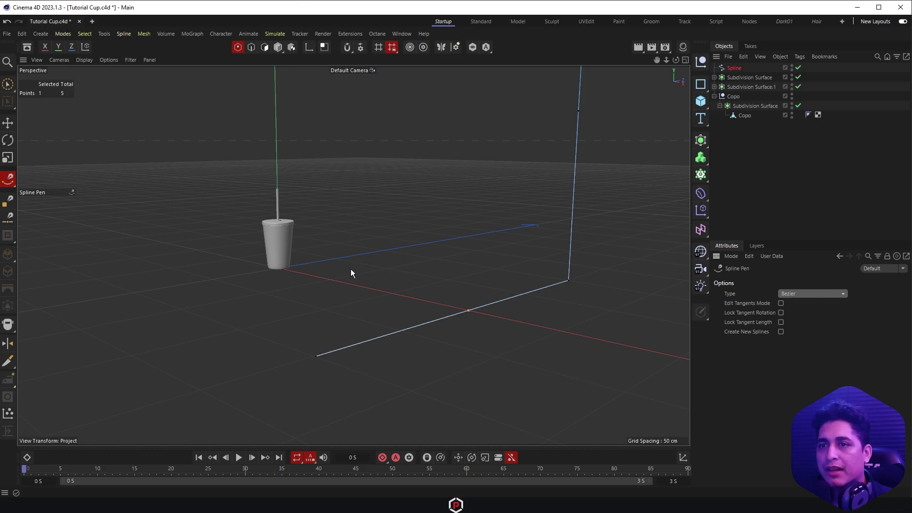
left_click(806, 294)
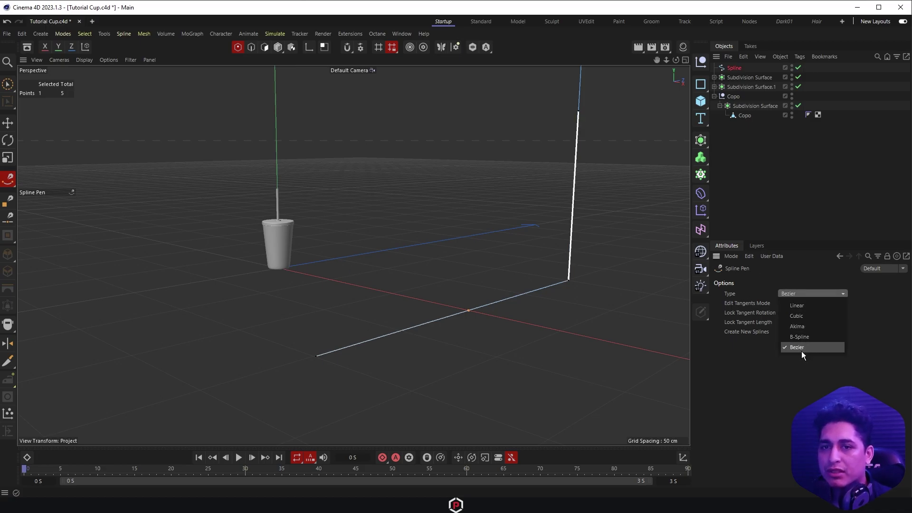
left_click(809, 339)
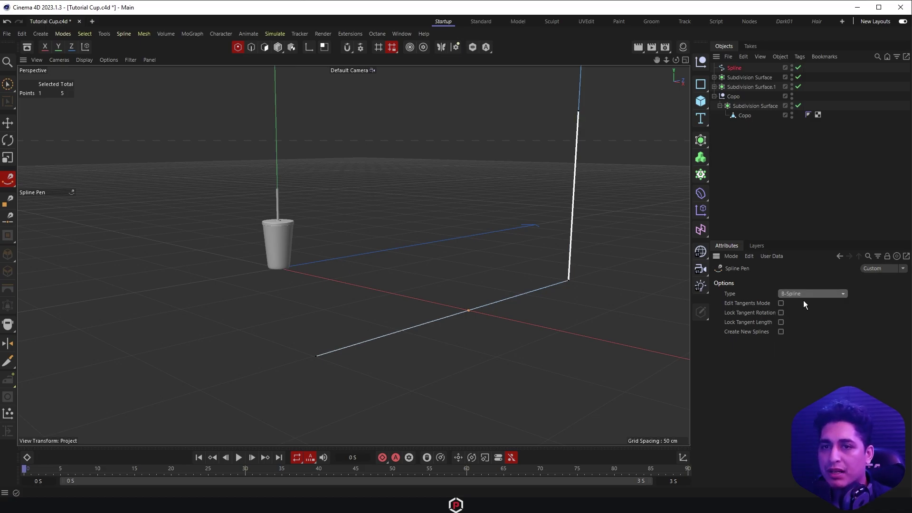
mouse_move(537, 269)
left_mouse_down("alt")
mouse_move(581, 277)
mouse_move(565, 275)
left_mouse_up("alt")
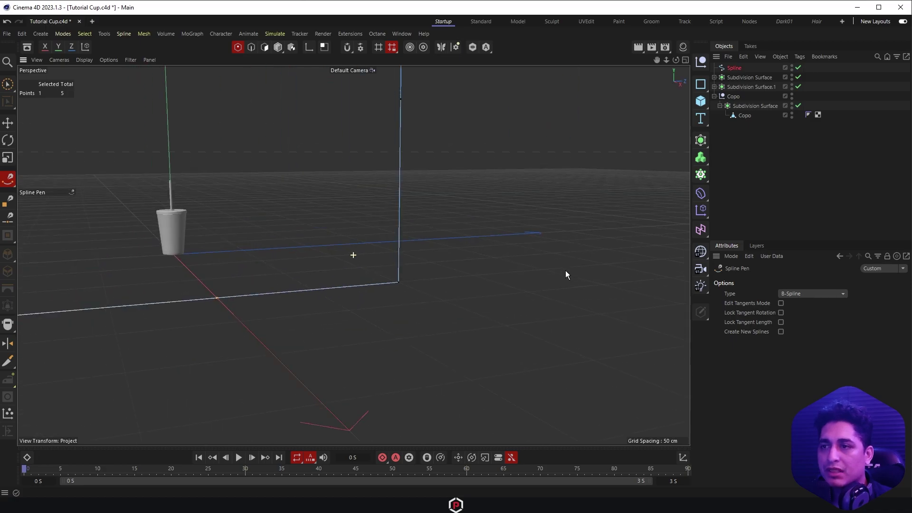
Change the Spline object's Type to B-Spline so its corner curves smoothly
left_click(8, 85)
left_click(47, 95)
left_click(735, 67)
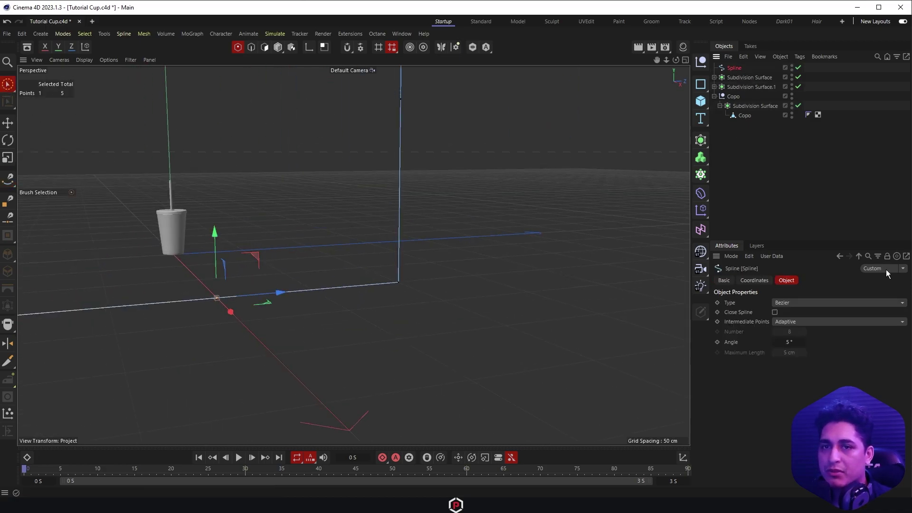
left_click(821, 304)
left_click(810, 339)
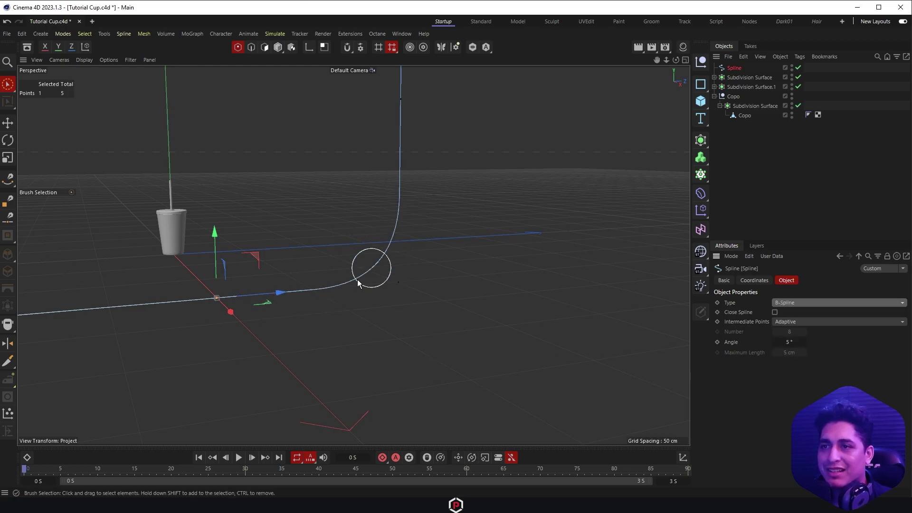
scroll(392, 259, "down", 2)
scroll(393, 259, "down", 1)
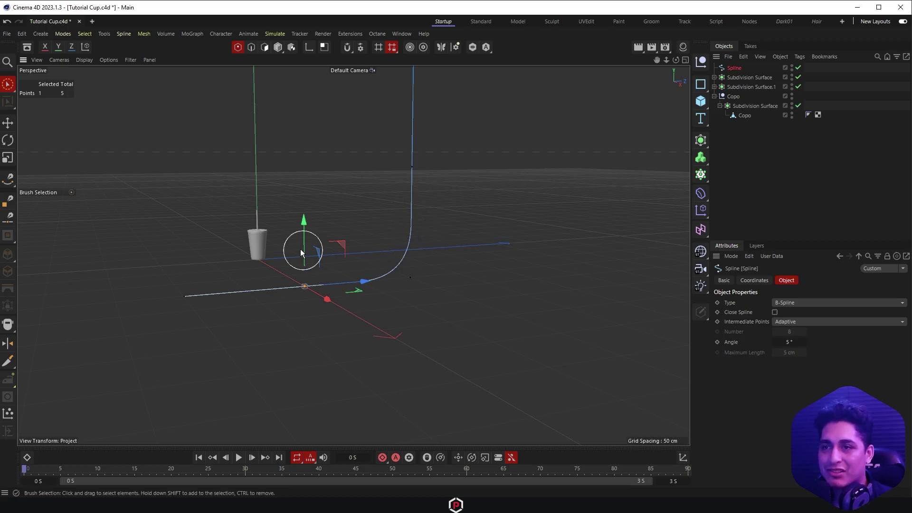
mouse_move(301, 249)
left_mouse_down("alt")
mouse_move(218, 236)
mouse_move(362, 240)
left_mouse_up("alt")
mouse_move(166, 233)
left_mouse_down("alt")
mouse_move(241, 219)
mouse_move(342, 223)
left_mouse_up("alt")
left_click(700, 140)
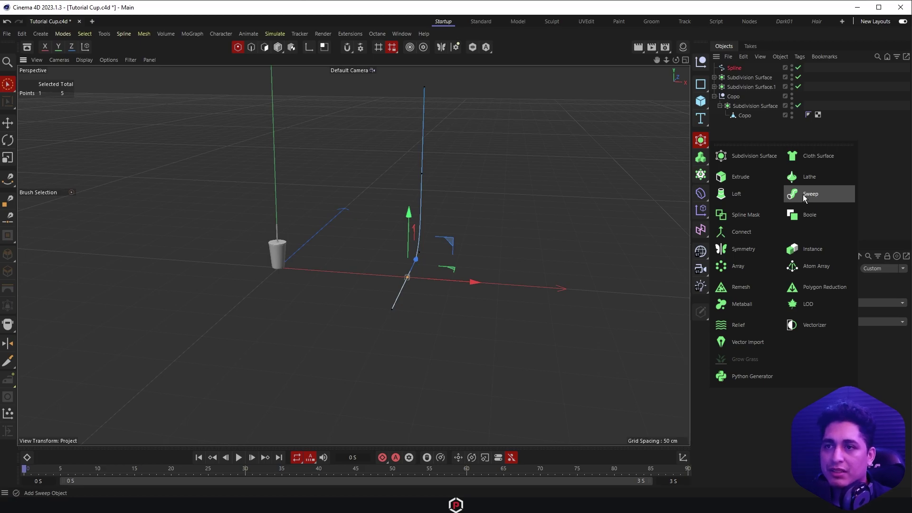
Add a Loft object, place the Spline inside it, and duplicate the Spline
left_click(735, 194)
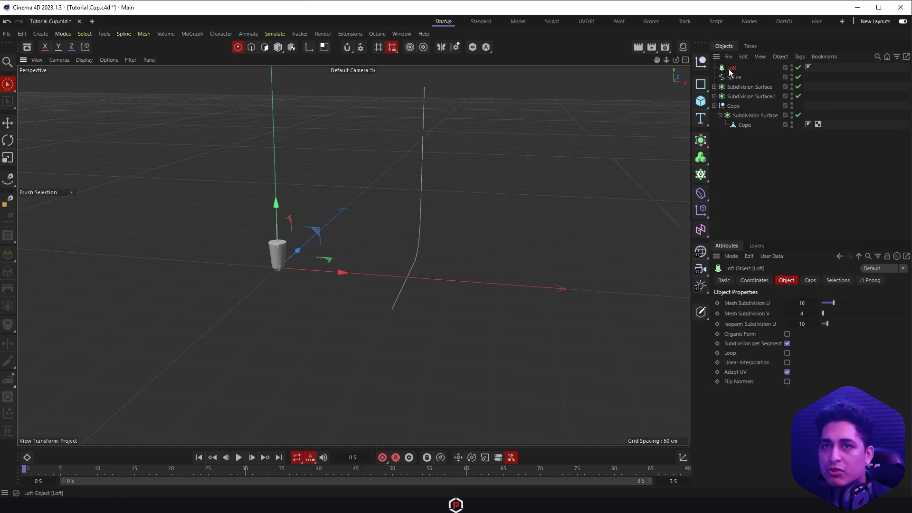
left_click_drag(734, 78, 732, 71)
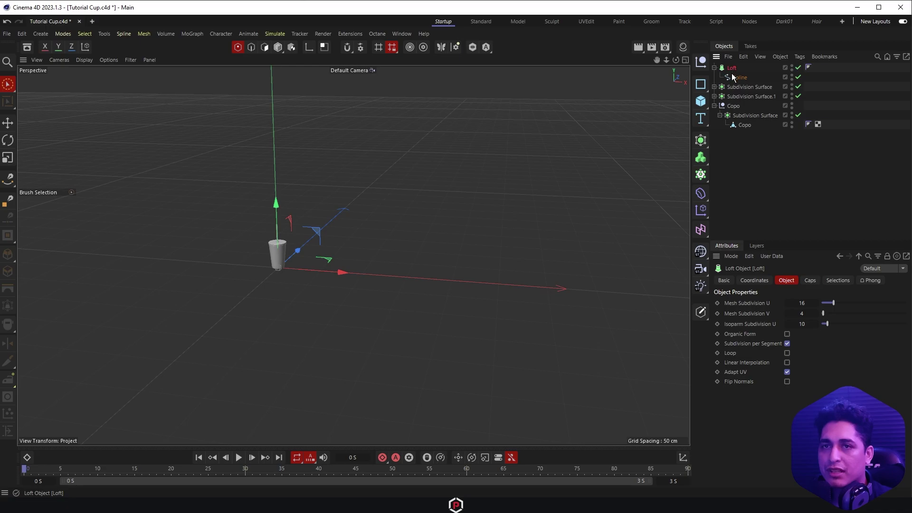
left_click(735, 78)
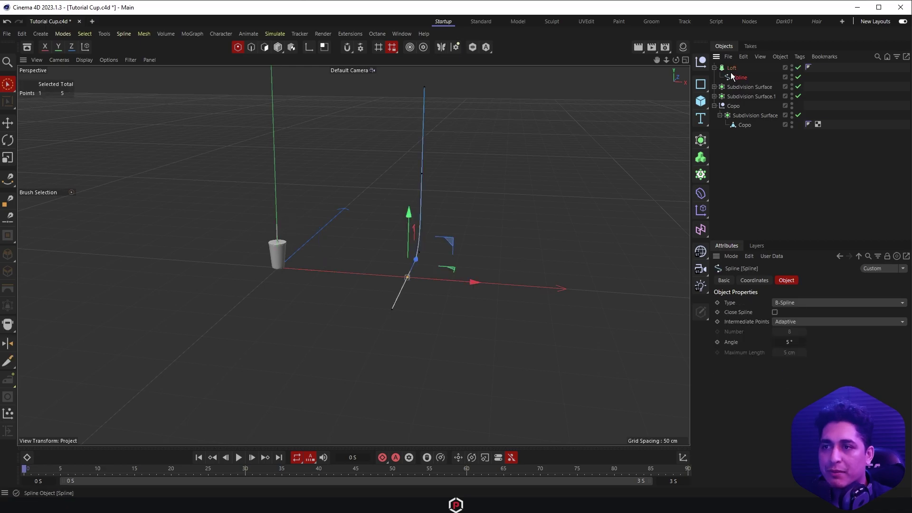
left_click(734, 68)
left_click_drag(744, 76, 743, 73, "ctrl")
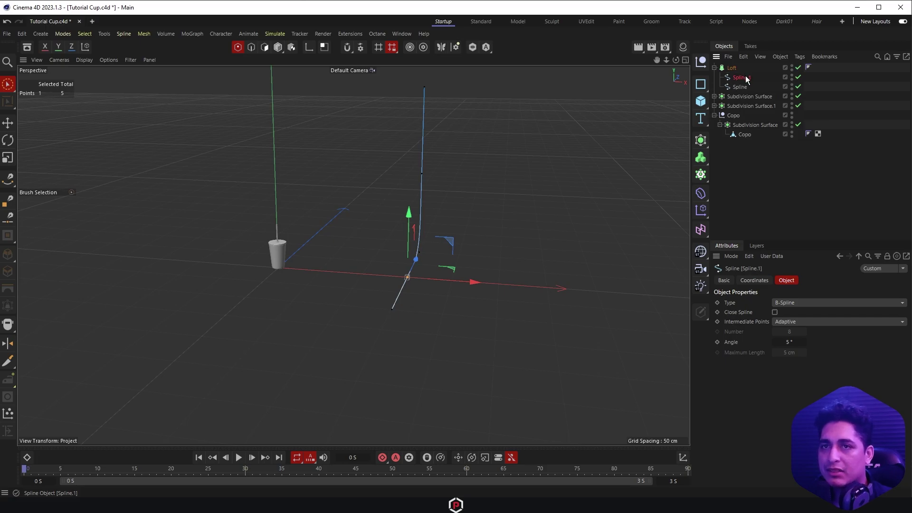
Mirror the copied spline by setting all its points' X to -150.776 cm
key("ctrl+a")
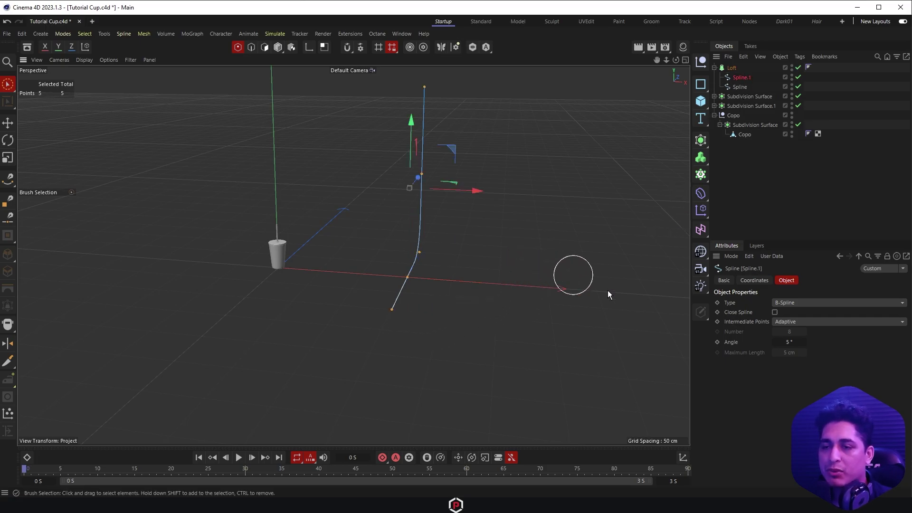
left_click(684, 457)
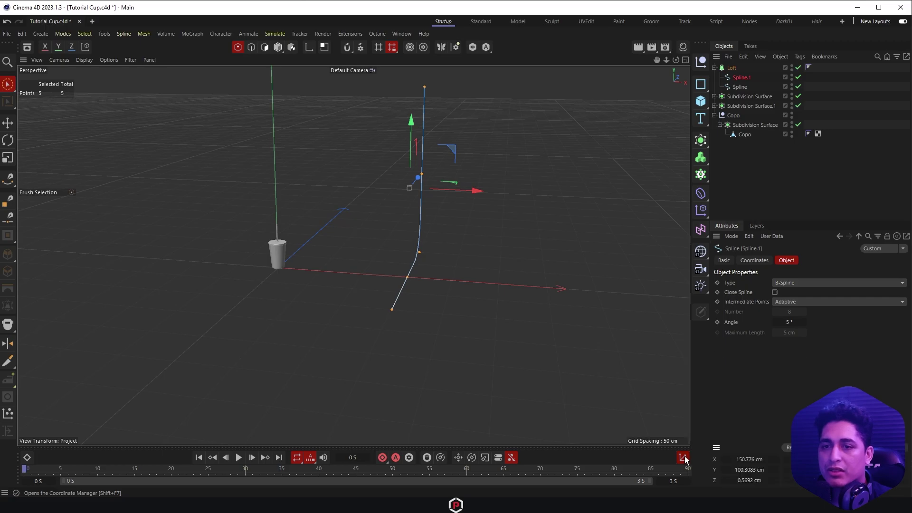
left_click(736, 460)
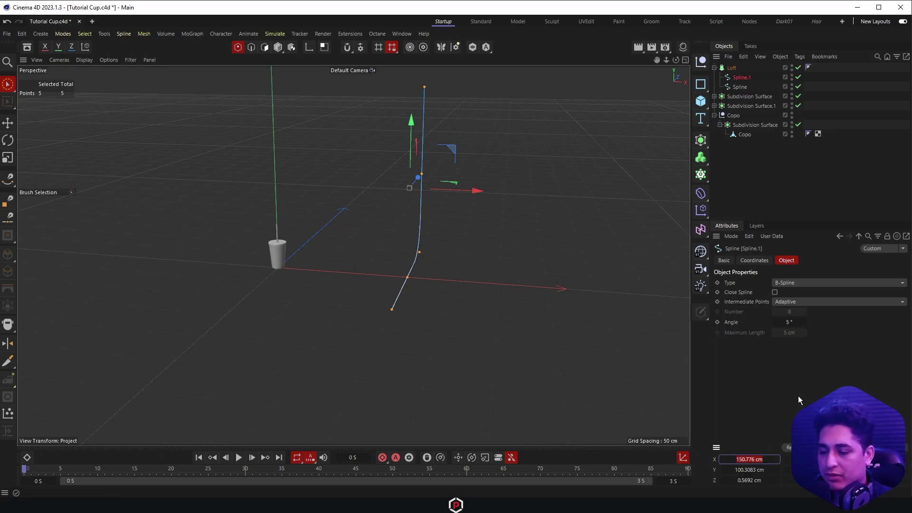
type("-150.776")
key("Return")
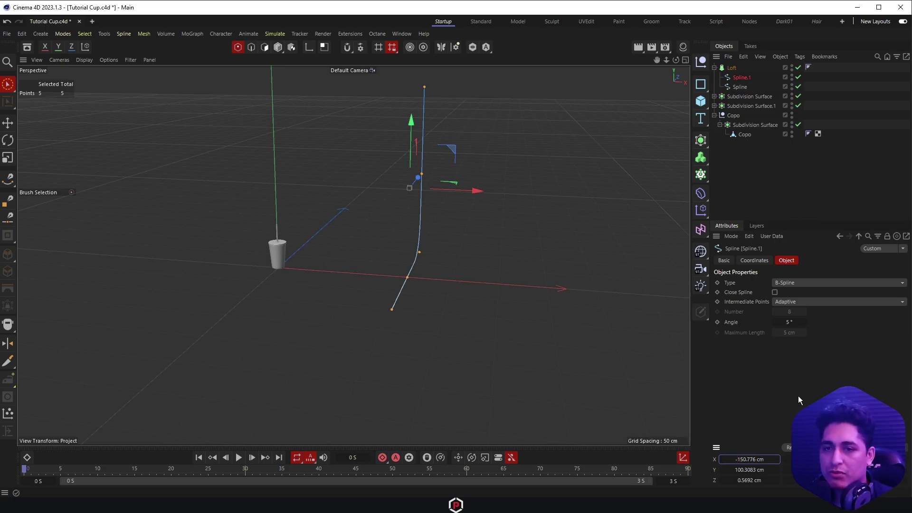
type("-")
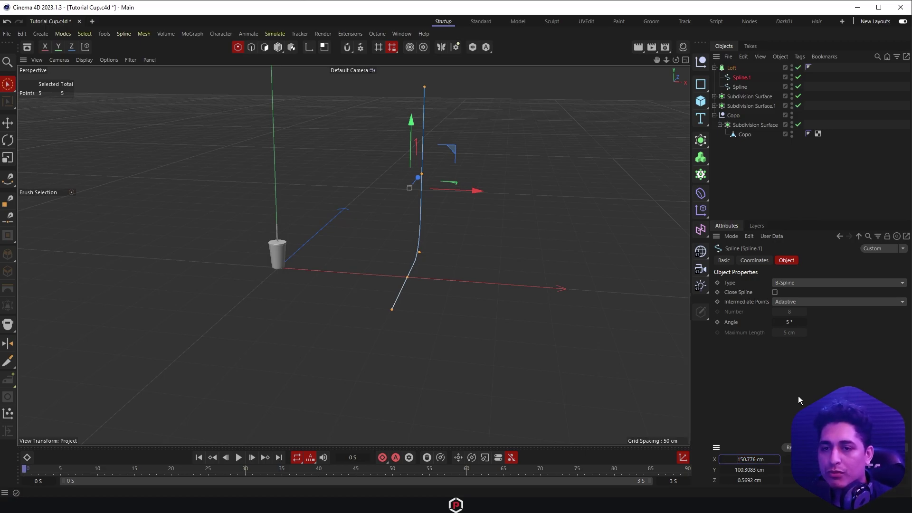
key("Return")
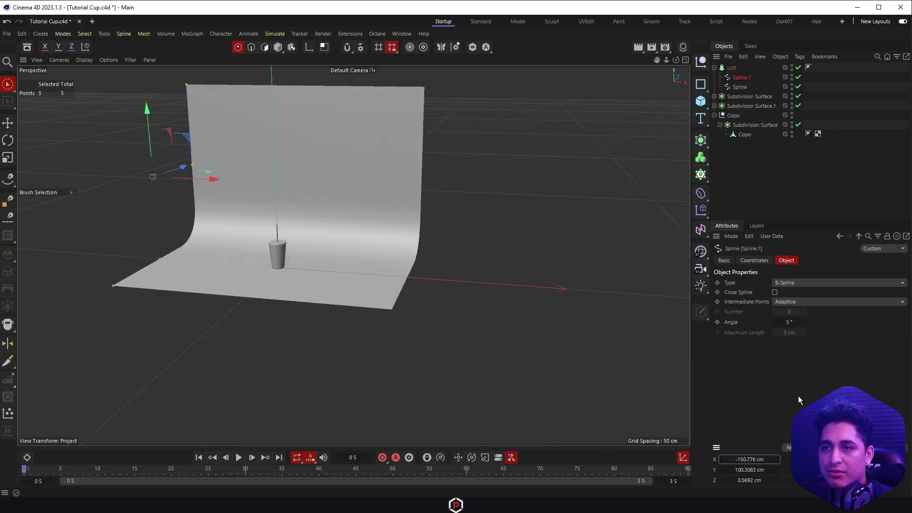
Save the scene with the new curved backdrop
left_click(7, 84)
mouse_move(332, 210)
left_mouse_down("alt")
mouse_move(169, 213)
mouse_move(402, 203)
mouse_move(269, 212)
left_mouse_up("alt")
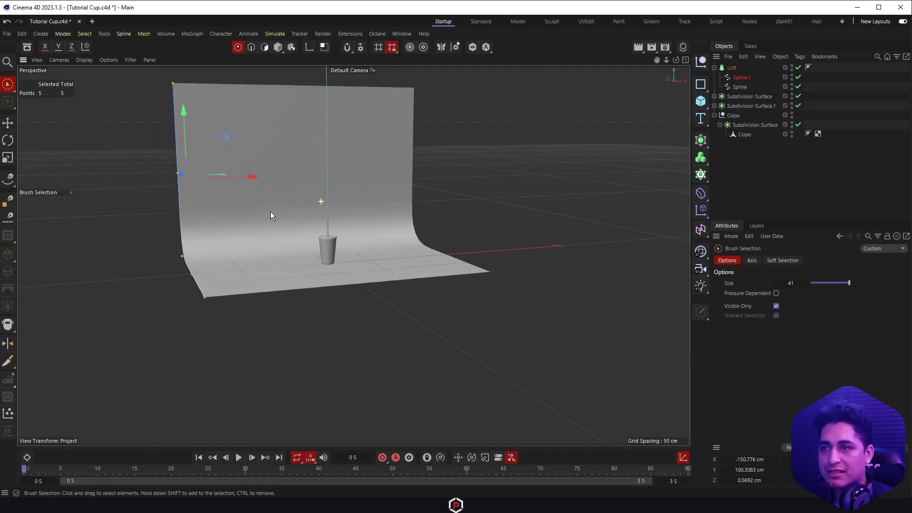
key("ctrl+s")
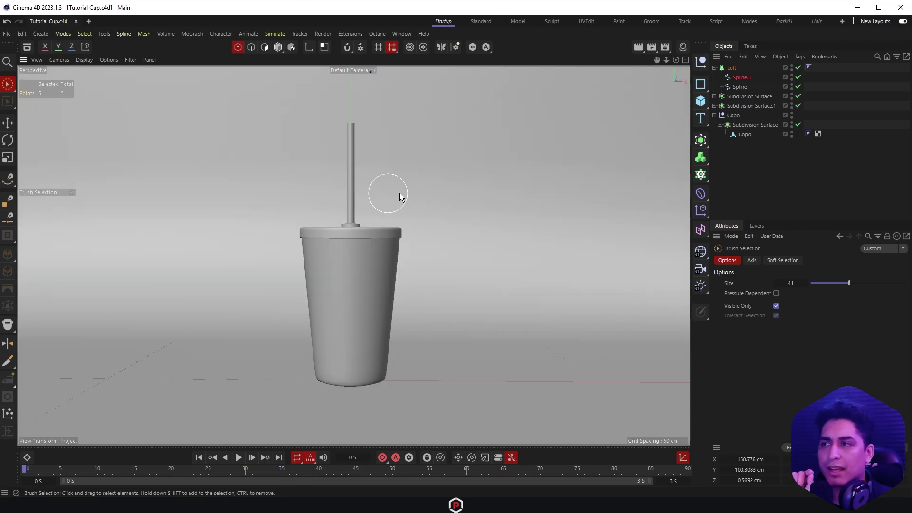
Create a new material and rename it hdri
left_click(685, 49)
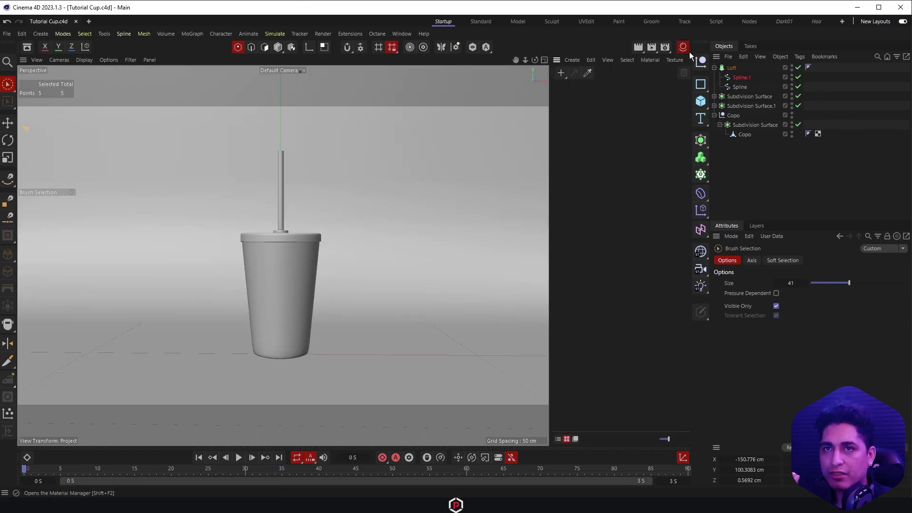
left_click(561, 74)
double_click(562, 93)
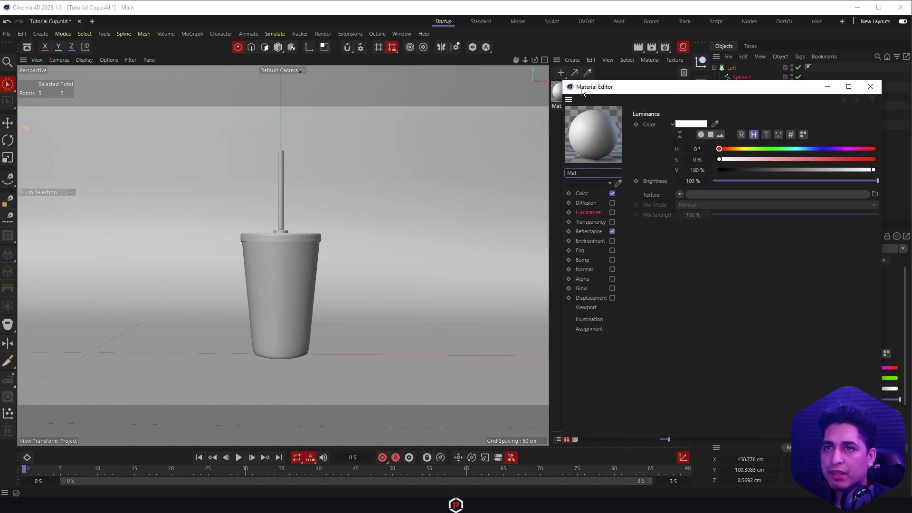
left_click_drag(599, 87, 493, 97)
double_click(469, 183)
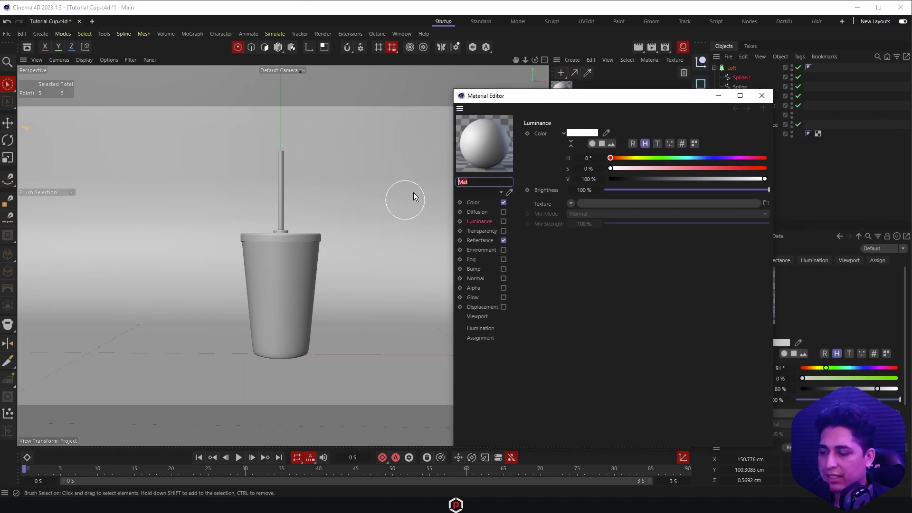
key("BackSpace")
type("hd")
key("Return")
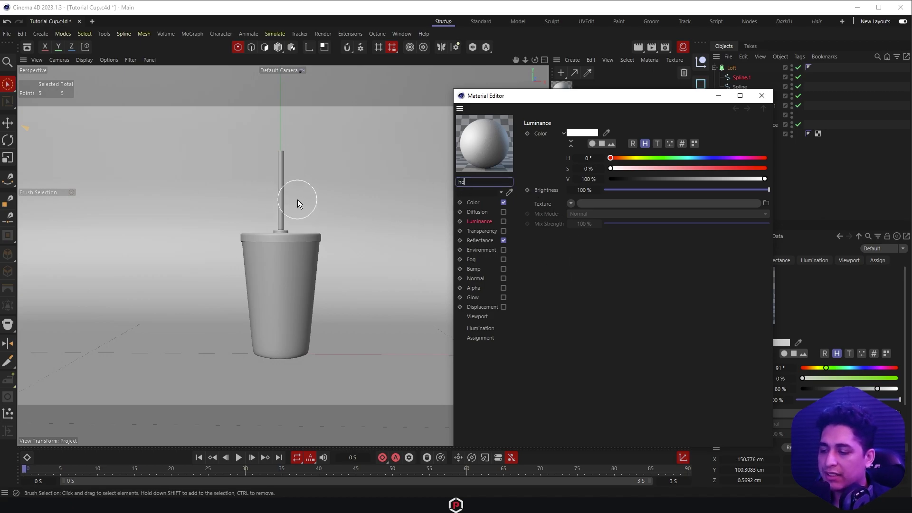
type("ri")
key("Return")
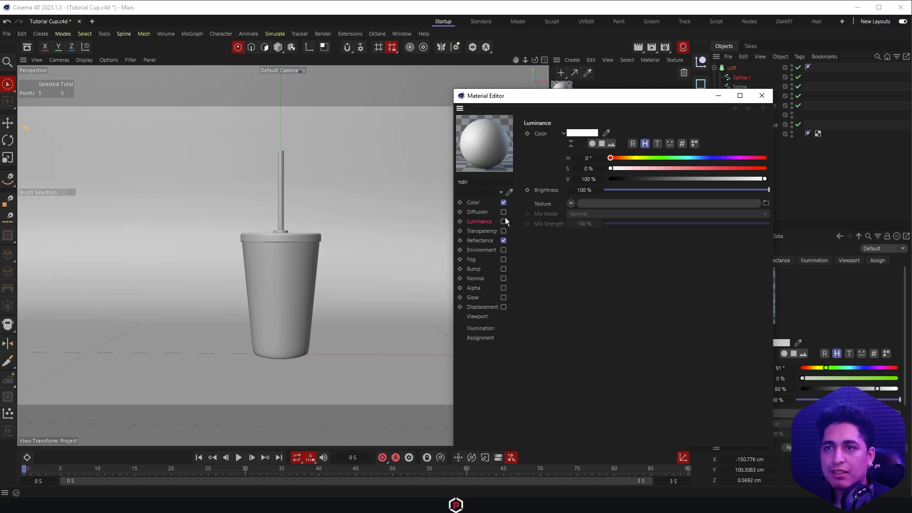
Enable Luminance and load the panoramic jpg from the Texture folder, without copying it to the project
left_click(504, 221)
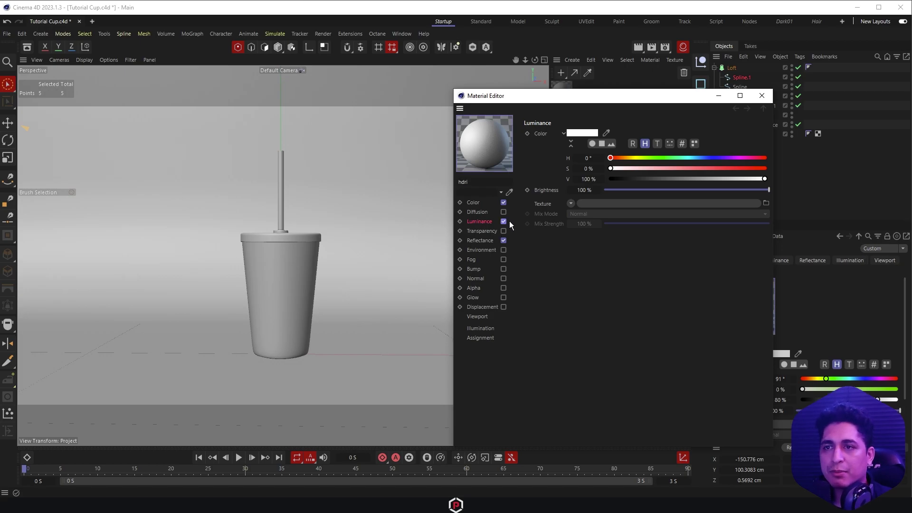
left_click(766, 203)
left_click(405, 93)
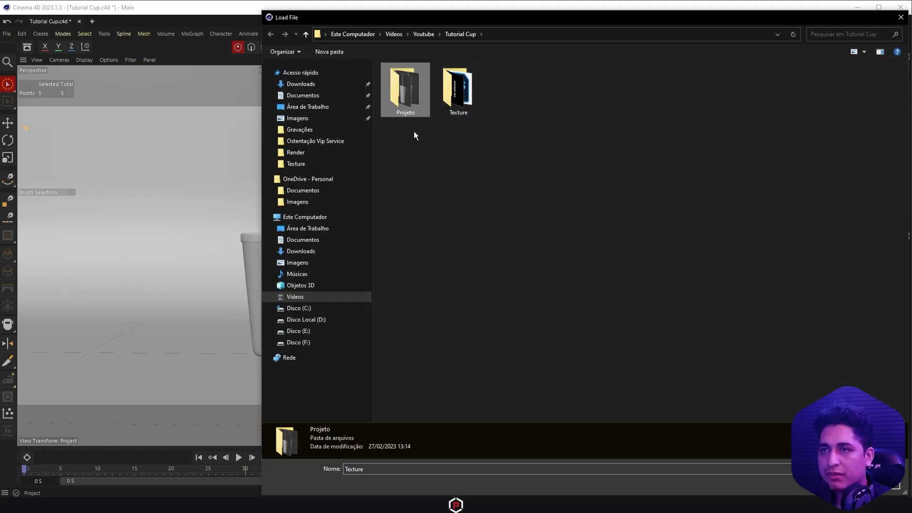
key("Return")
key("alt+Left")
double_click(472, 109)
left_click(406, 95)
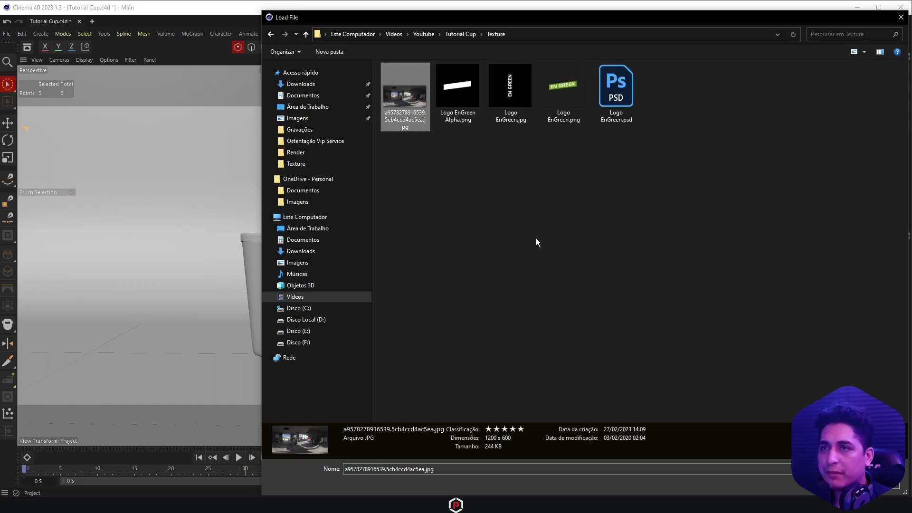
key("Return")
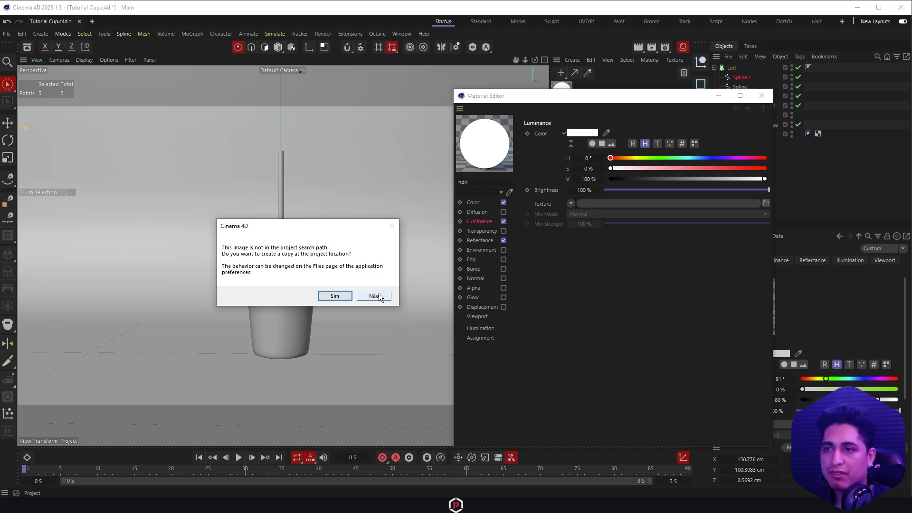
left_click(374, 296)
Turn off the Color and Reflectance channels and close the Material Editor
left_click(504, 202)
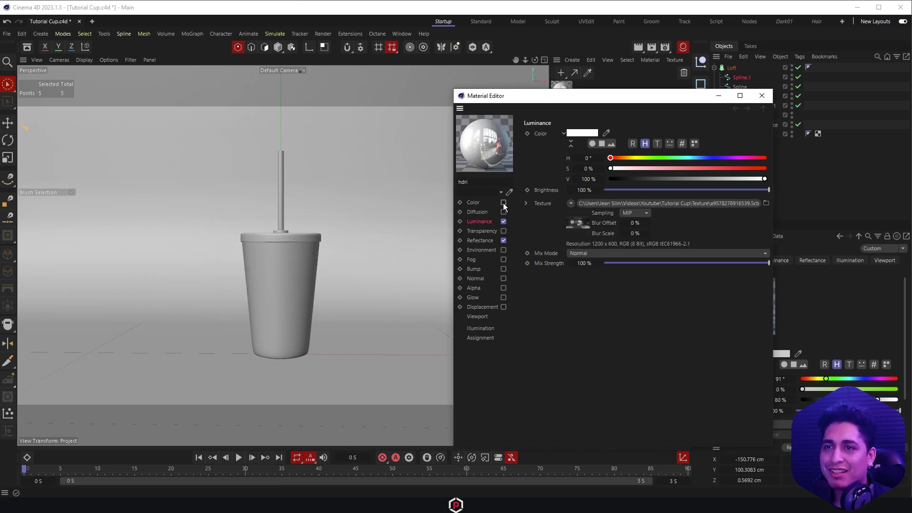
left_click(504, 241)
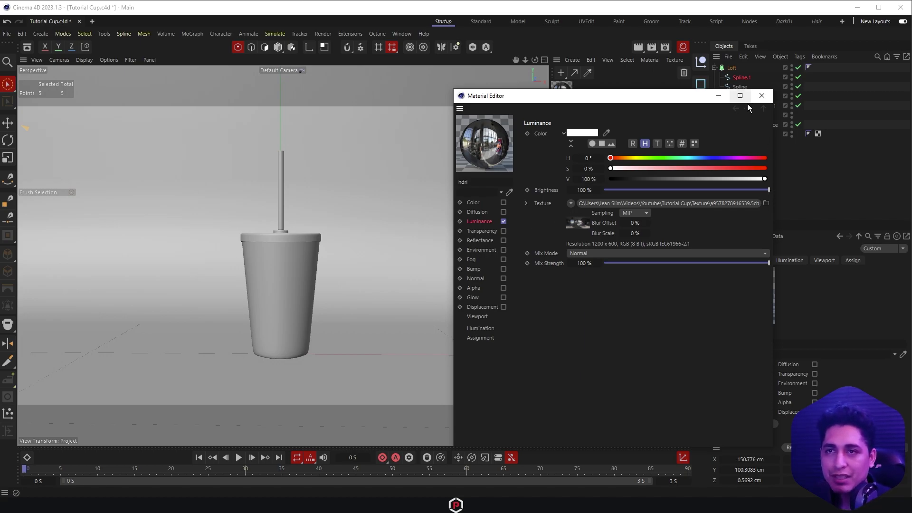
left_click(762, 95)
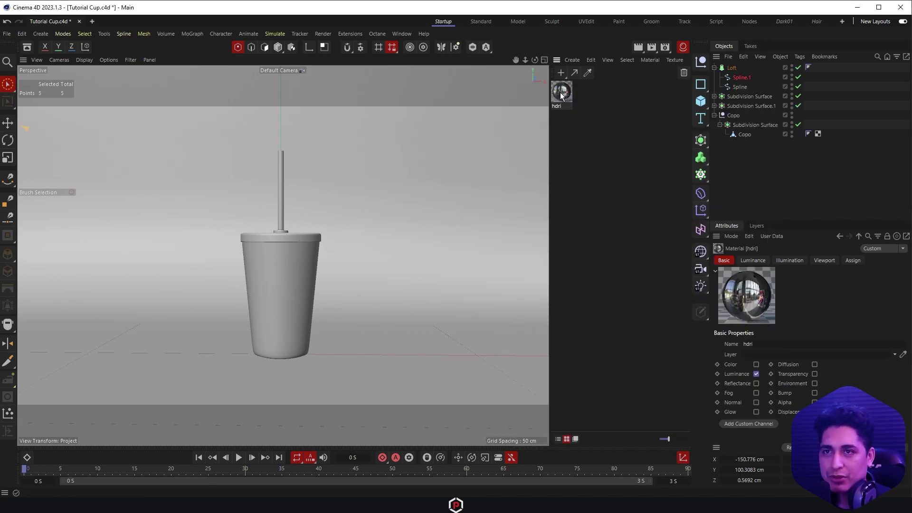
Add a Sky object with the hdri material applied, then open Render Settings
left_click(700, 251)
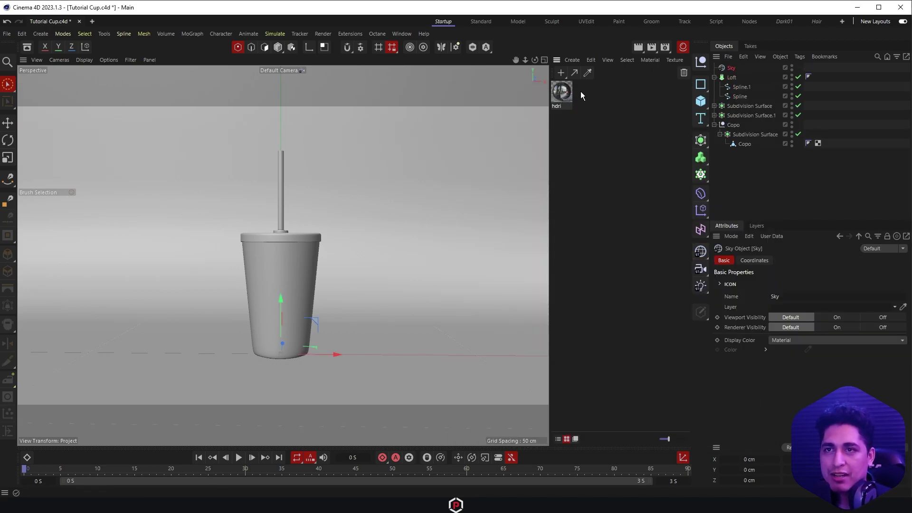
left_click_drag(697, 76, 730, 71)
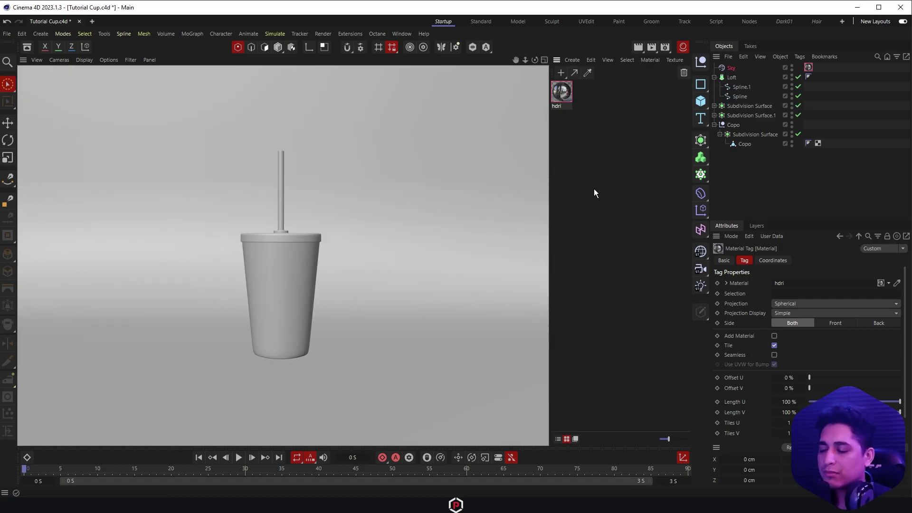
key("ctrl+b")
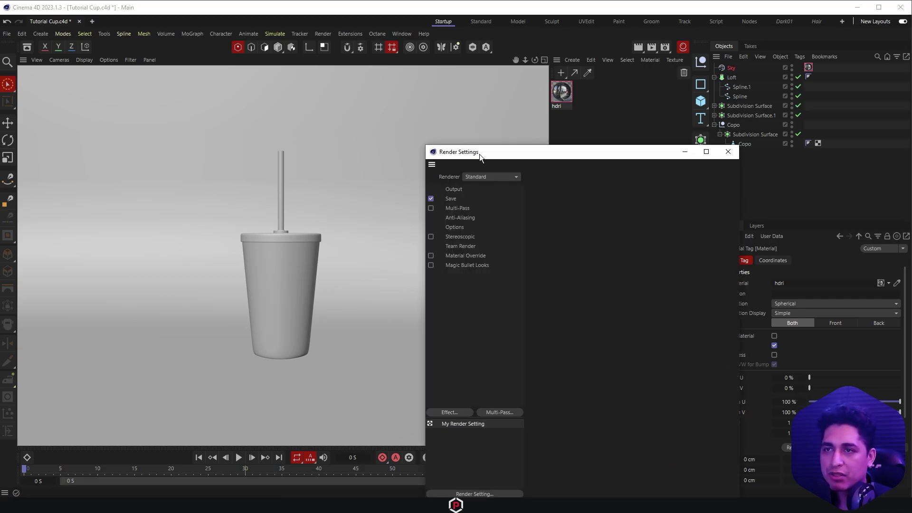
Switch the renderer to Physical
mouse_move(480, 154)
left_mouse_down()
mouse_move(433, 106)
mouse_move(424, 70)
left_mouse_up()
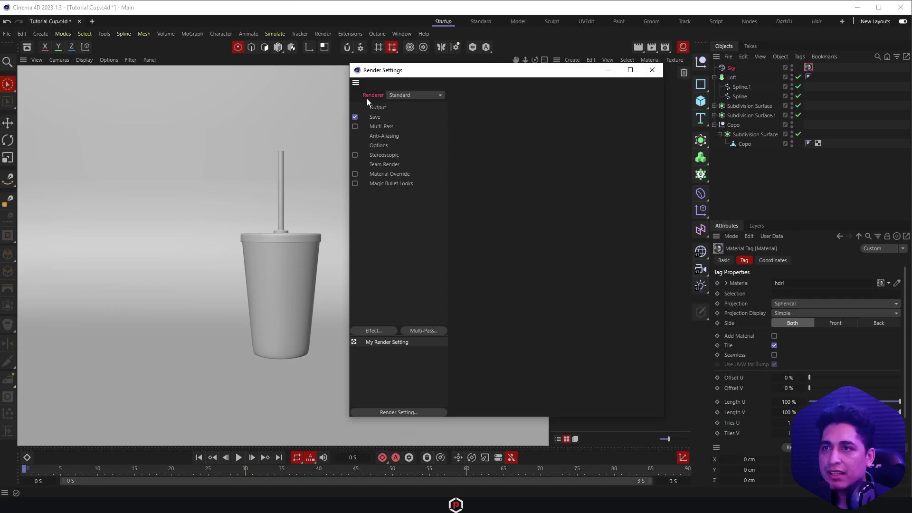
left_click(429, 98)
left_click(423, 127)
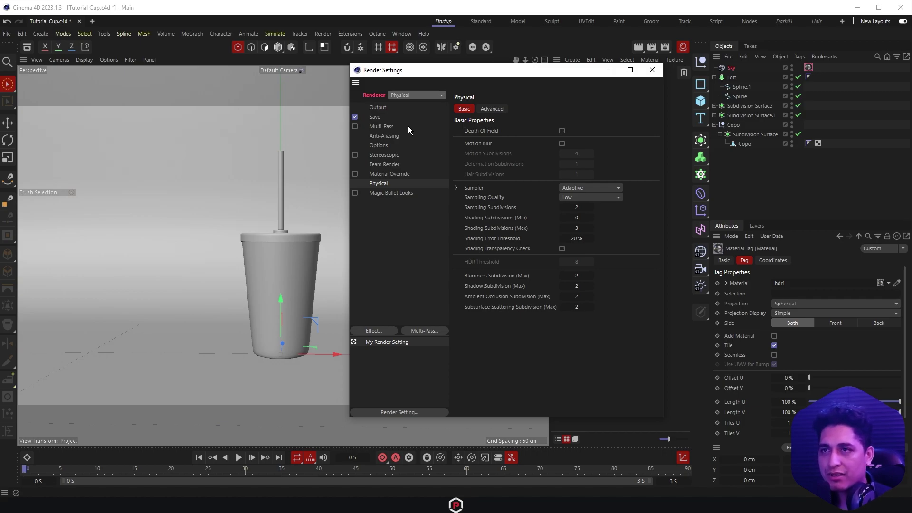
left_click_drag(384, 76, 408, 74)
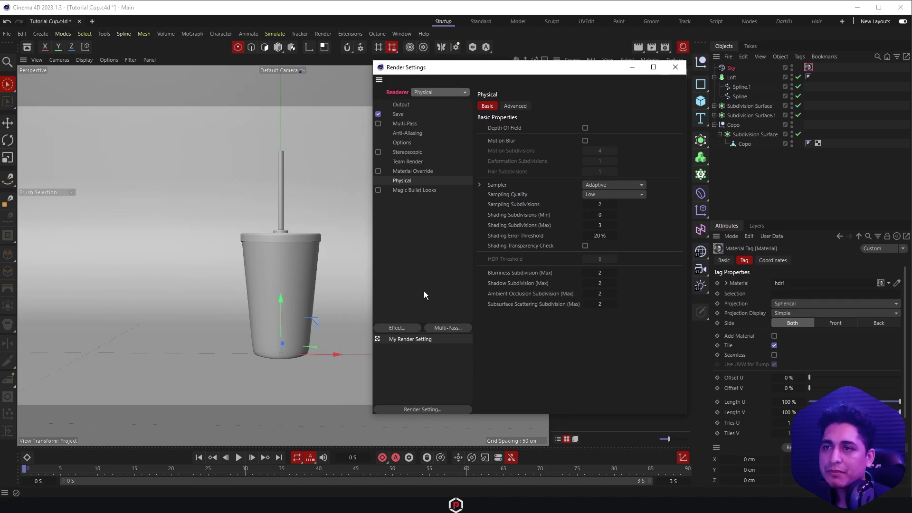
Add Global Illumination with the Interior - Preview (High Diffuse Depth) preset and close Render Settings
left_click(406, 329)
left_click(450, 355)
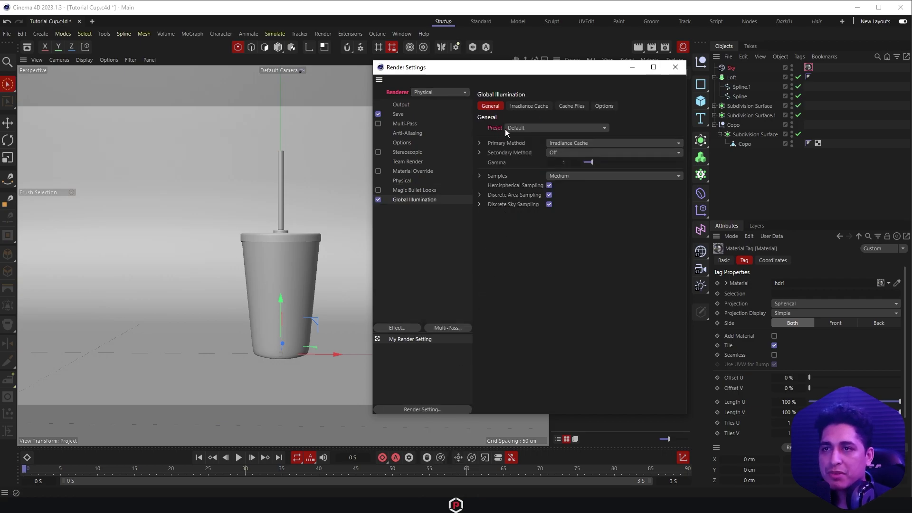
left_click(526, 129)
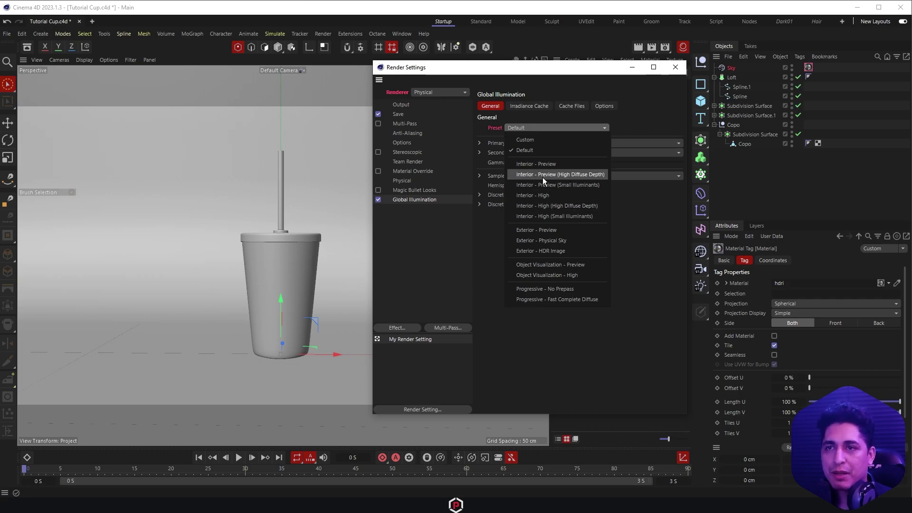
left_click(560, 176)
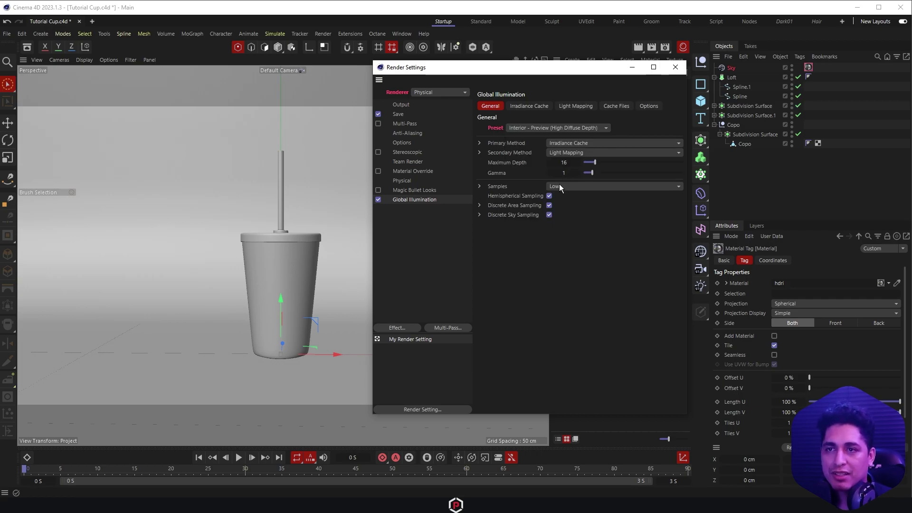
left_click(671, 72)
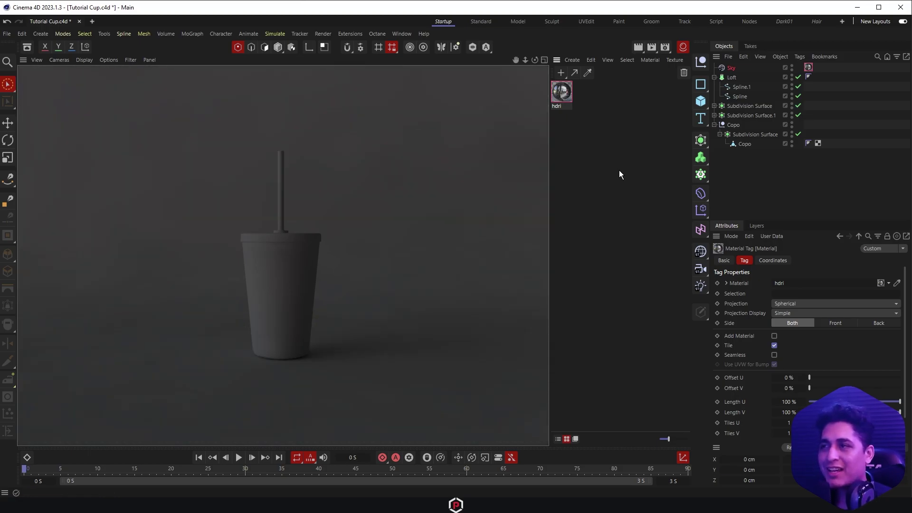
Save Tutorial Cup.c4d and return the viewport to the normal editor display
key("ctrl+s")
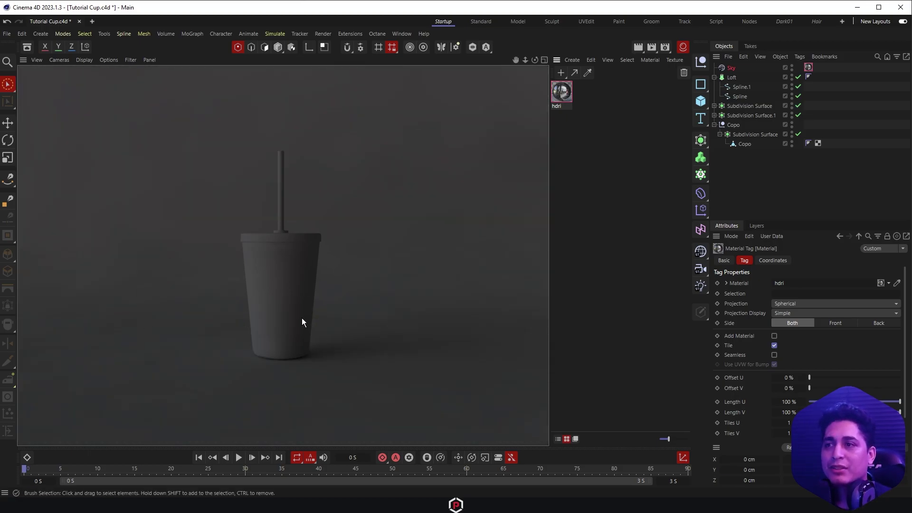
left_click(398, 133)
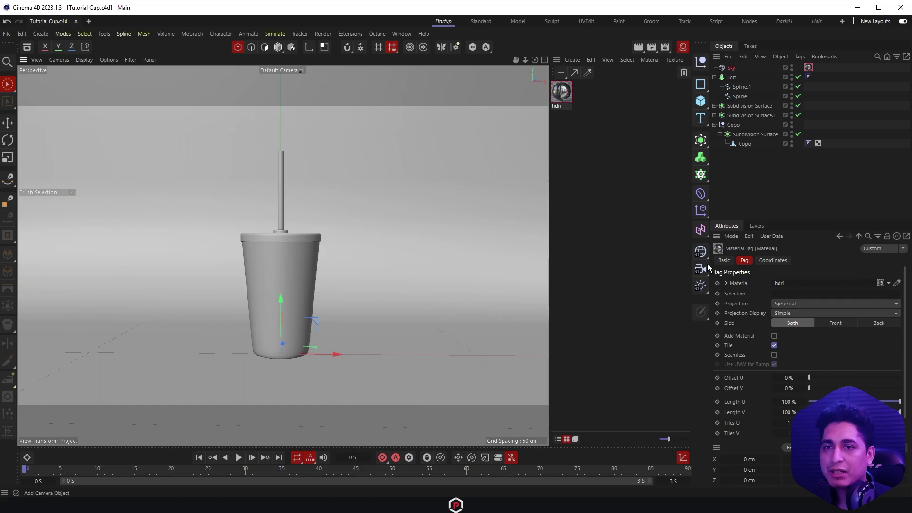
Add a Light and narrow and shorten its rectangle toward the cup
left_click(701, 289)
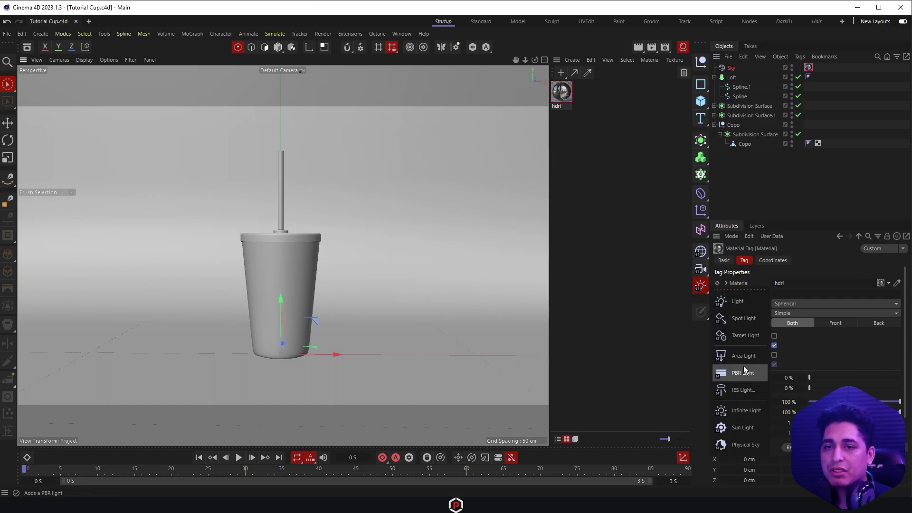
left_click(745, 359)
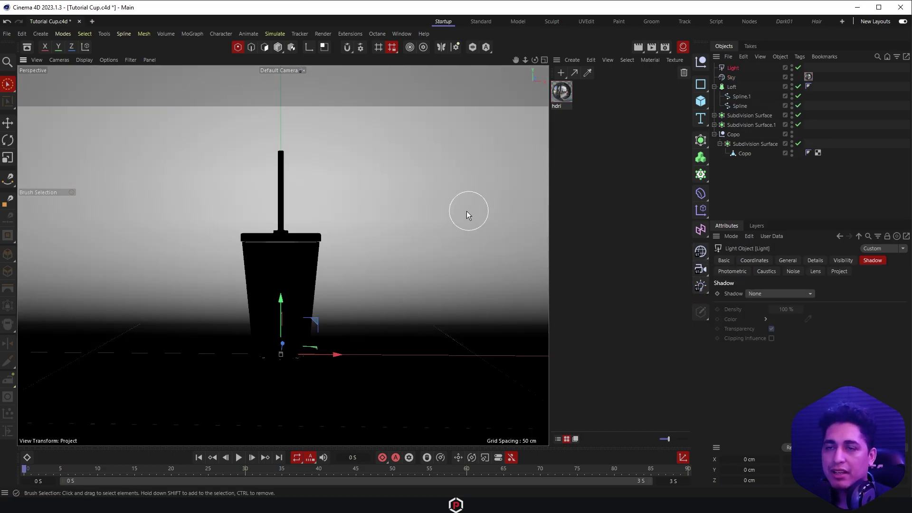
left_click_drag(281, 319, 221, 293, "alt")
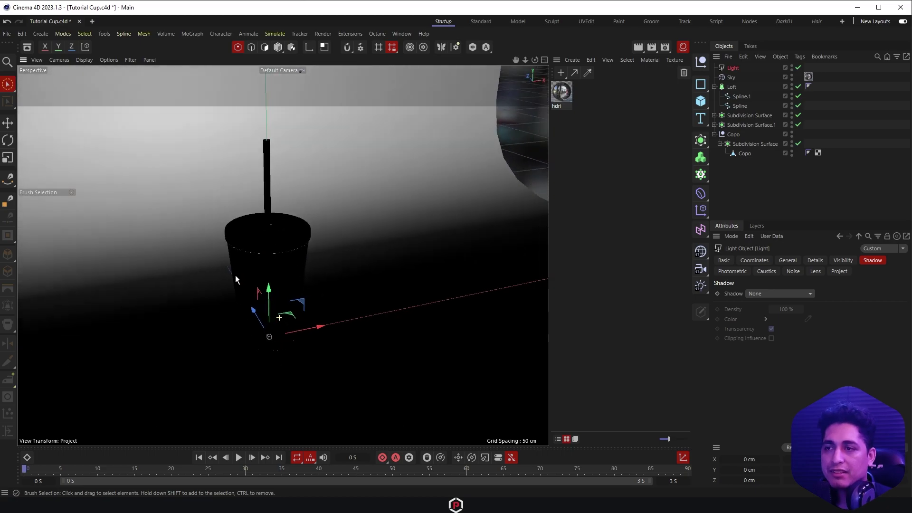
scroll(221, 293, "down", 3)
left_click_drag(271, 264, 264, 317, "alt")
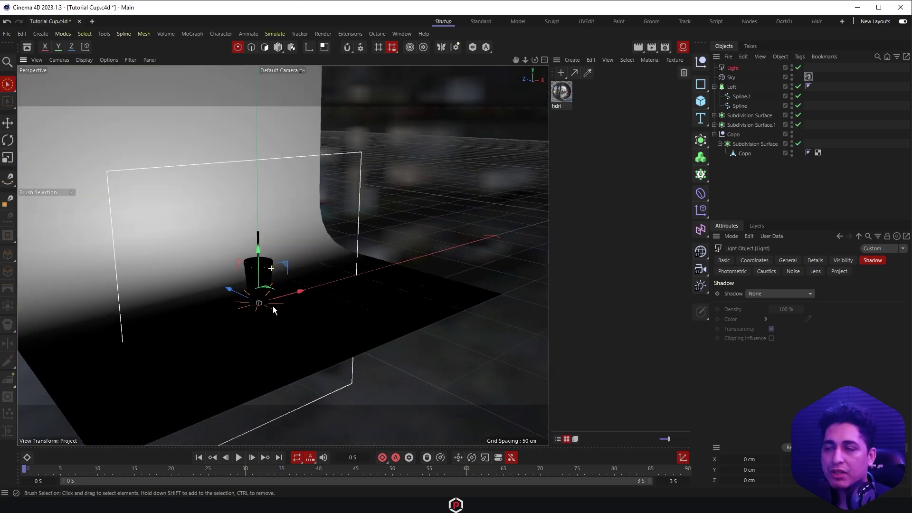
left_click(277, 47)
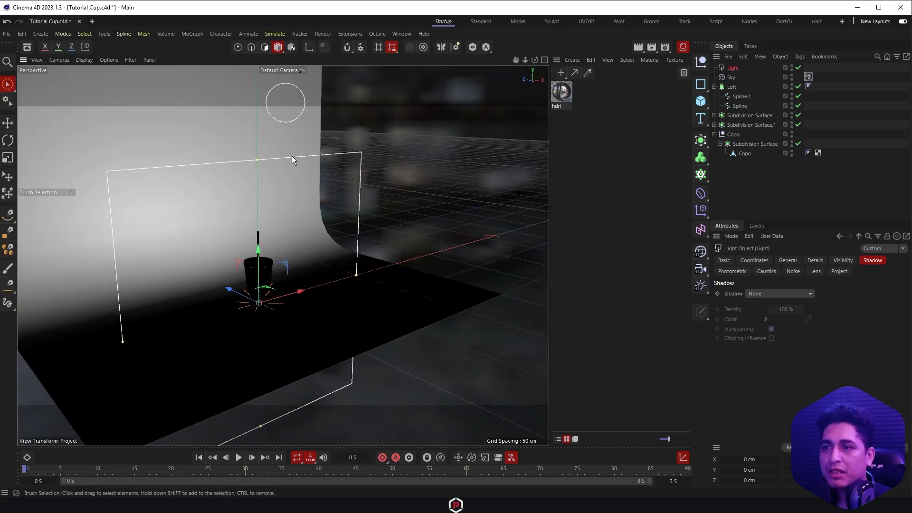
left_click_drag(122, 341, 252, 305)
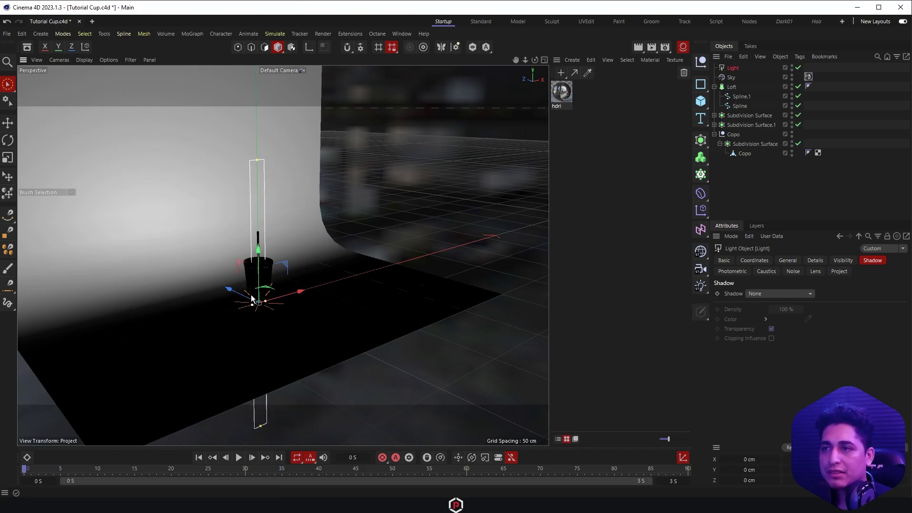
mouse_move(258, 161)
left_mouse_down()
mouse_move(266, 225)
mouse_move(262, 194)
left_mouse_up()
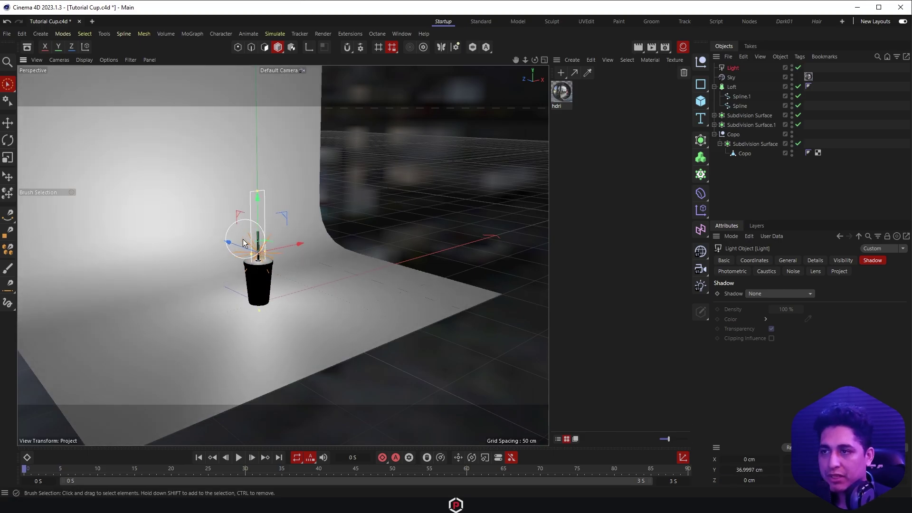
Move the light to the front right of the cup, about X 61.4 cm, Z -70 cm
key("F2")
scroll(284, 235, "down", 2)
scroll(244, 241, "up", 3)
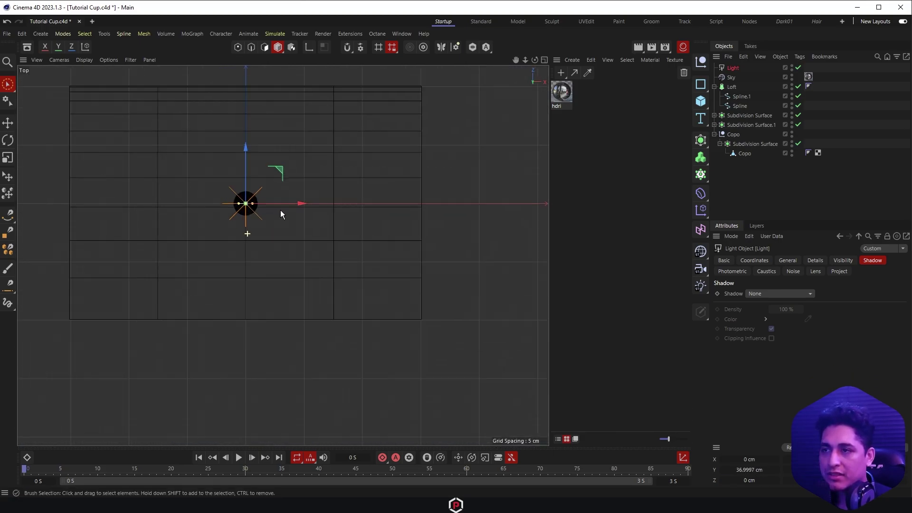
scroll(280, 214, "up", 2)
left_click_drag(288, 153, 429, 305)
key("F1")
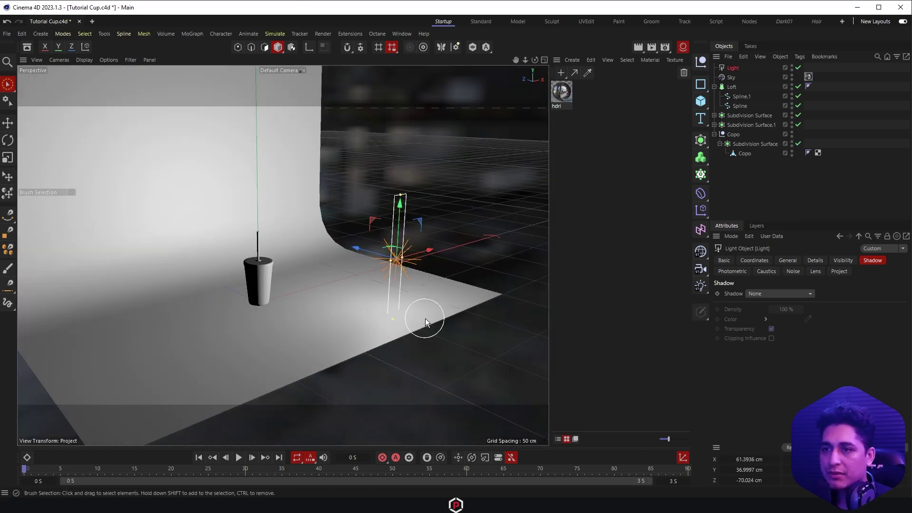
scroll(358, 291, "up", 2)
scroll(275, 260, "up", 3)
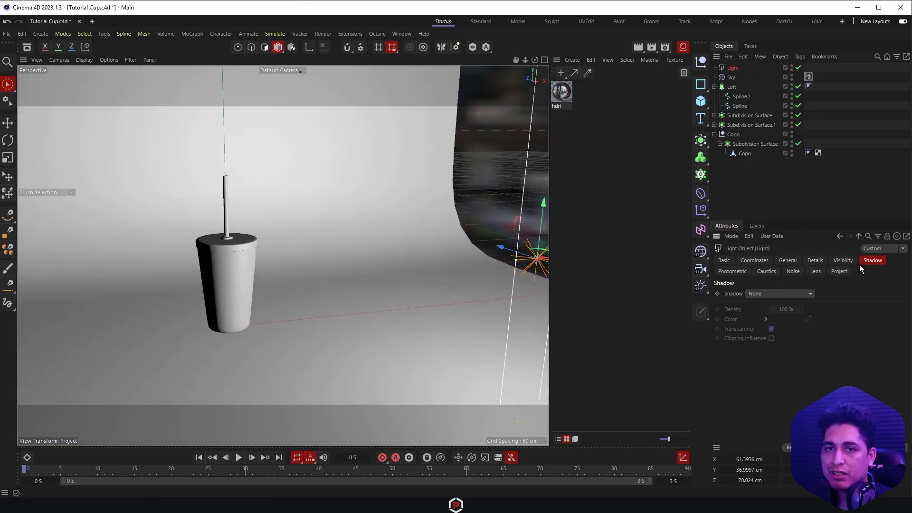
Give the light Shadow Maps (Soft) shadows and preview the lighting with viewport renders
left_click(776, 293)
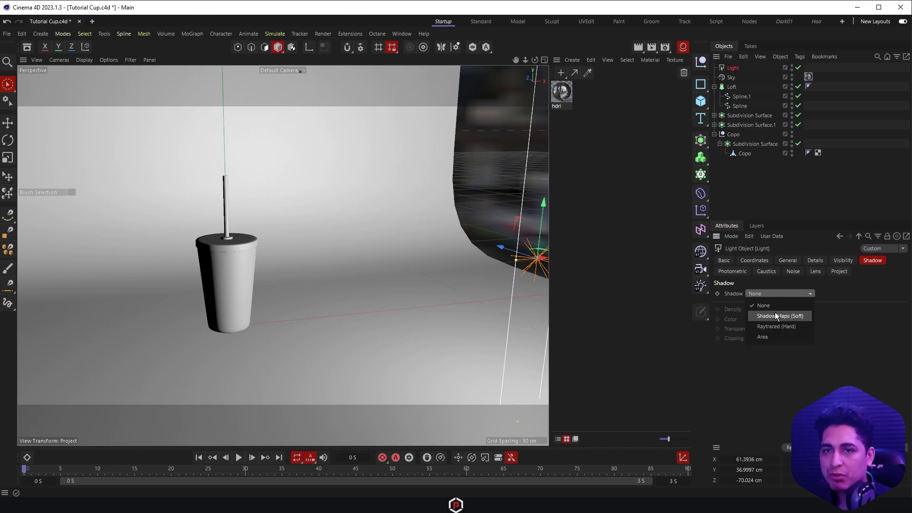
left_click(774, 315)
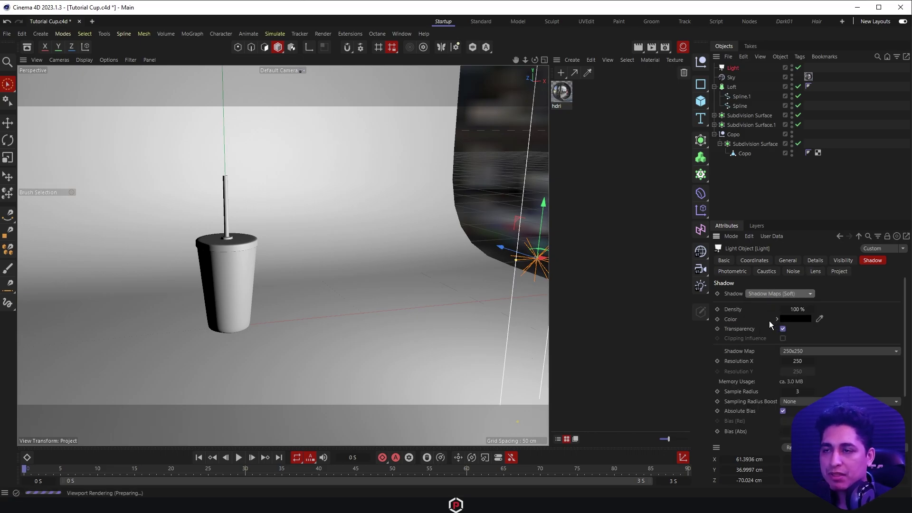
key("ctrl+r")
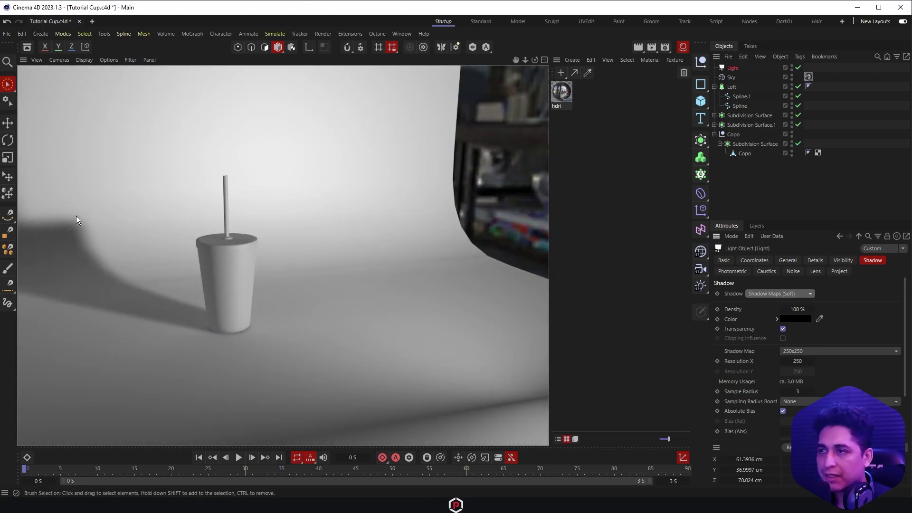
mouse_move(134, 191)
left_mouse_down("alt")
mouse_move(142, 230)
mouse_move(345, 228)
mouse_move(273, 197)
mouse_move(281, 101)
left_mouse_up("alt")
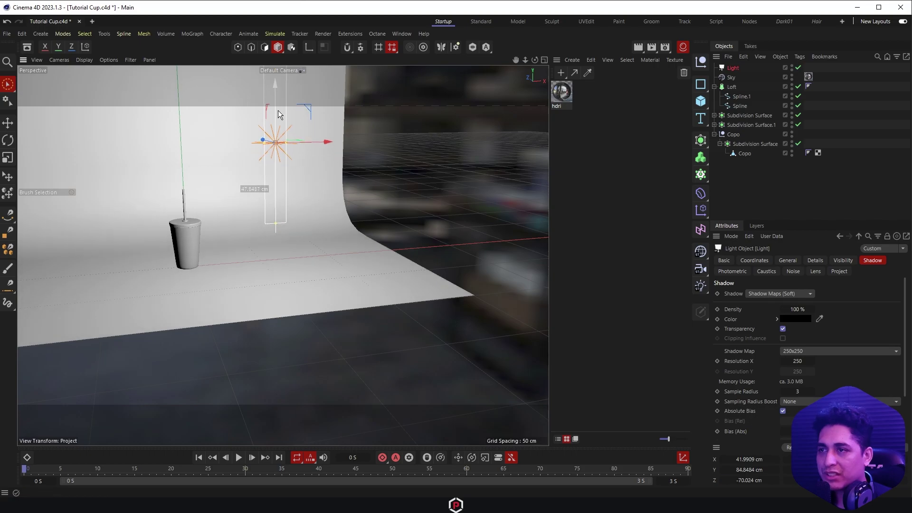
key("ctrl+r")
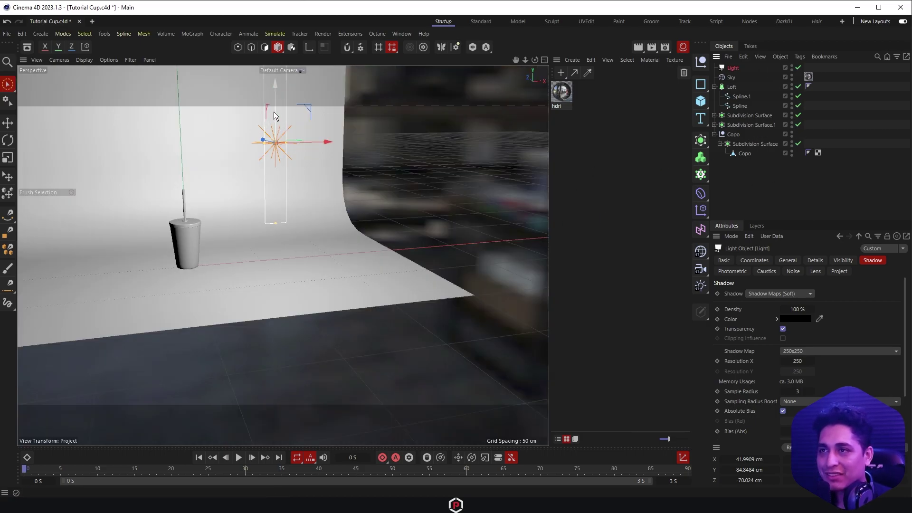
Raise the light to about Y 87.9 cm, then select Spline and Spline.1 in Right view
left_click_drag(275, 121, 274, 109)
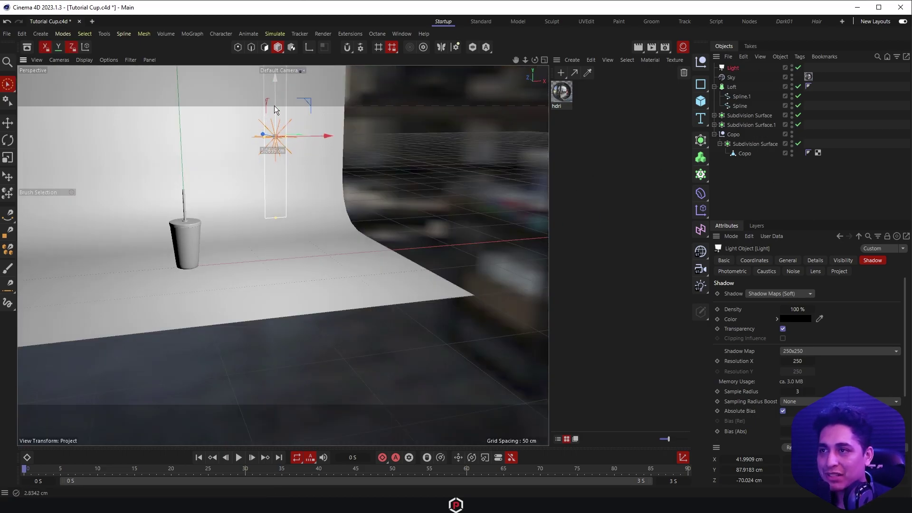
left_click(742, 97)
left_click(740, 107)
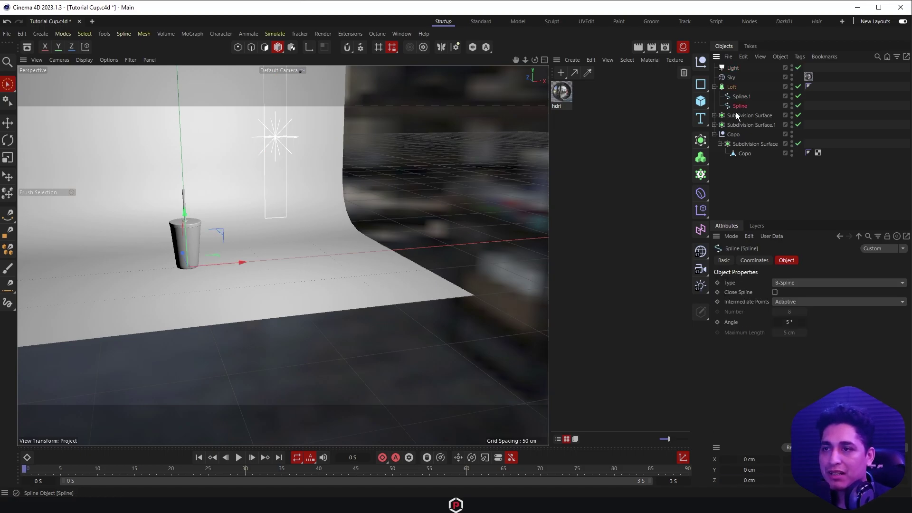
key("F3")
scroll(303, 258, "up", 2)
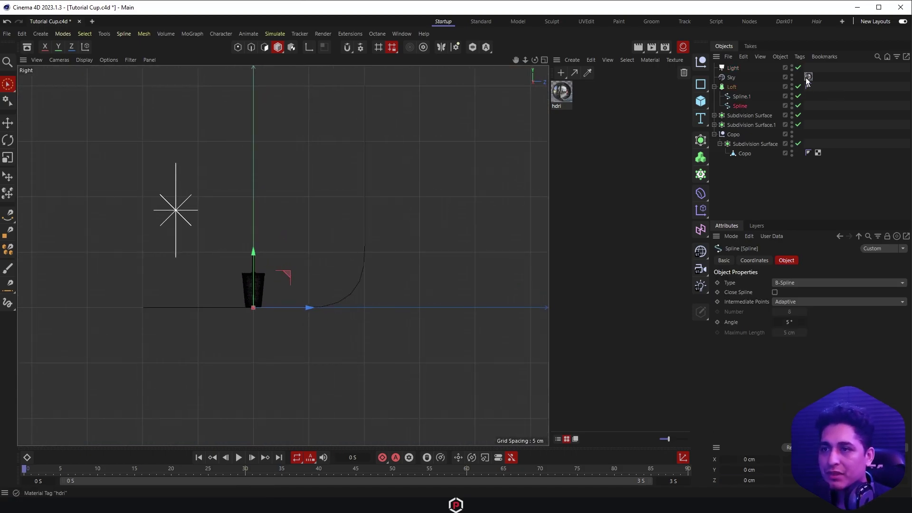
left_click(742, 96, "ctrl")
Rectangle-select all points of both backdrop splines in Points mode, then return to perspective
left_click(238, 47)
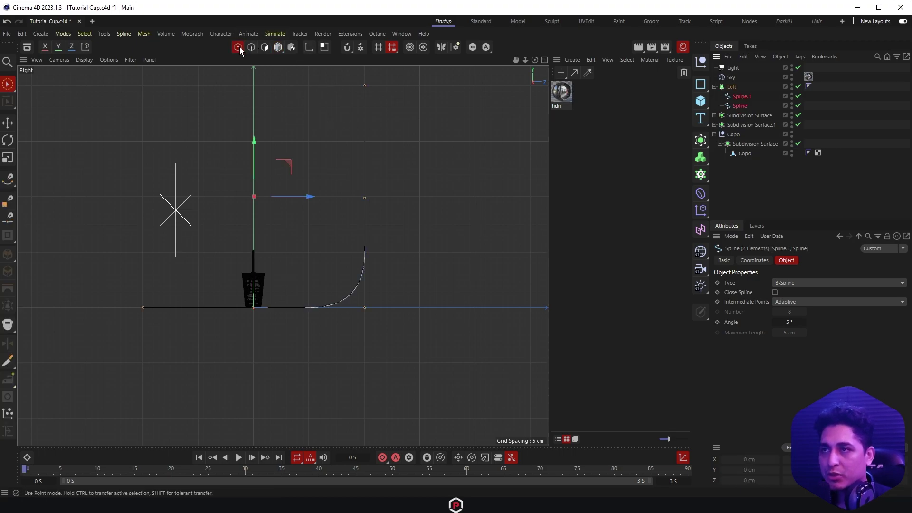
left_click(7, 84)
left_click(52, 117)
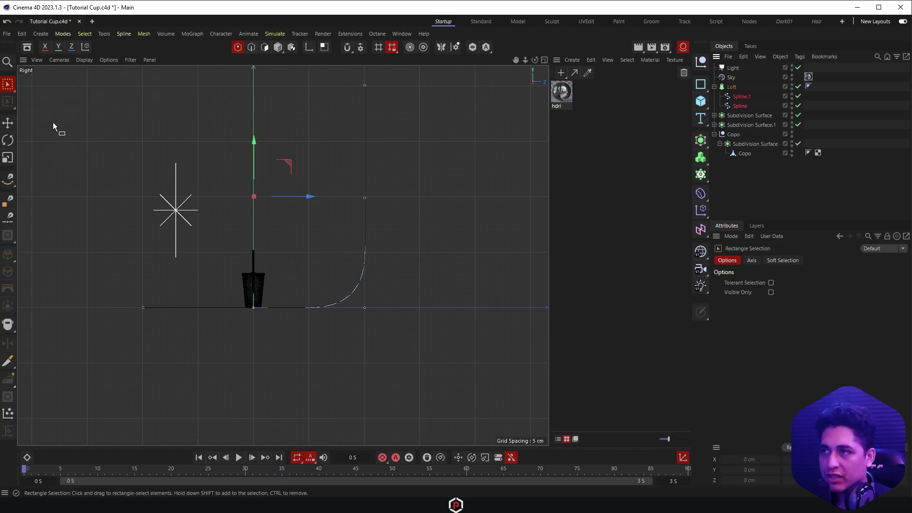
scroll(253, 175, "down", 2)
left_click_drag(354, 101, 238, 322)
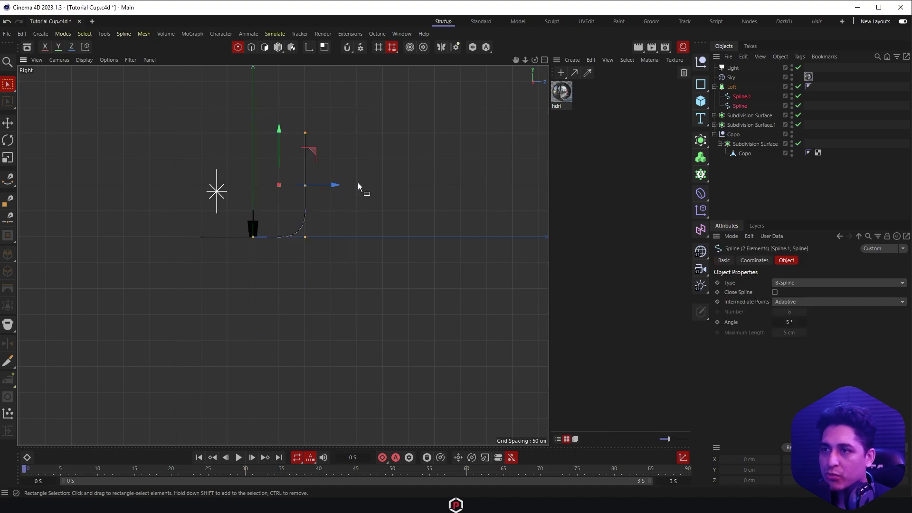
key("F1")
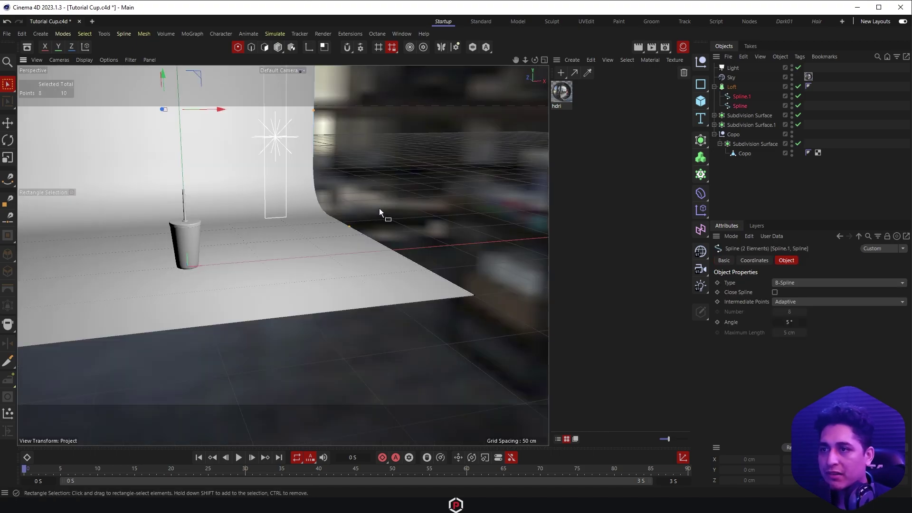
scroll(159, 242, "up", 3)
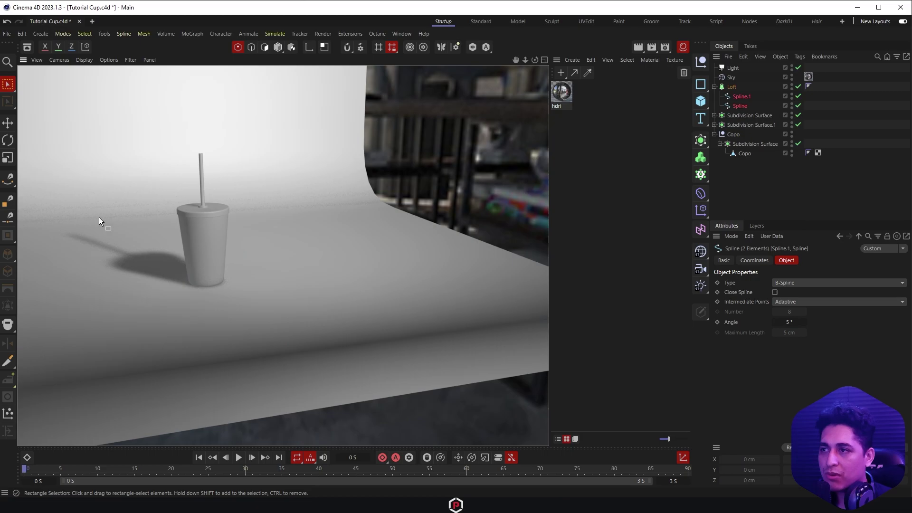
left_click(7, 84)
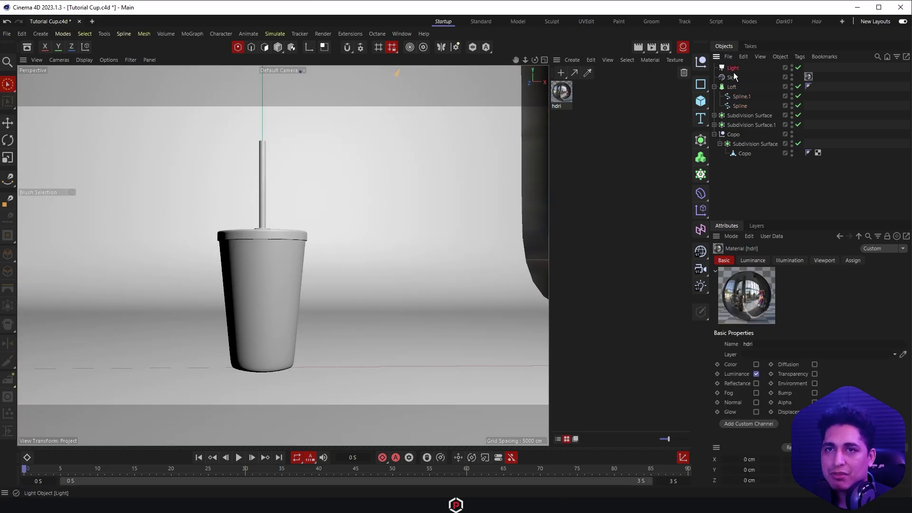
Duplicate the light as Light.1, move and rotate it off to the left in Top view
left_click(734, 72)
key("ctrl+c")
key("ctrl+v")
key("F2")
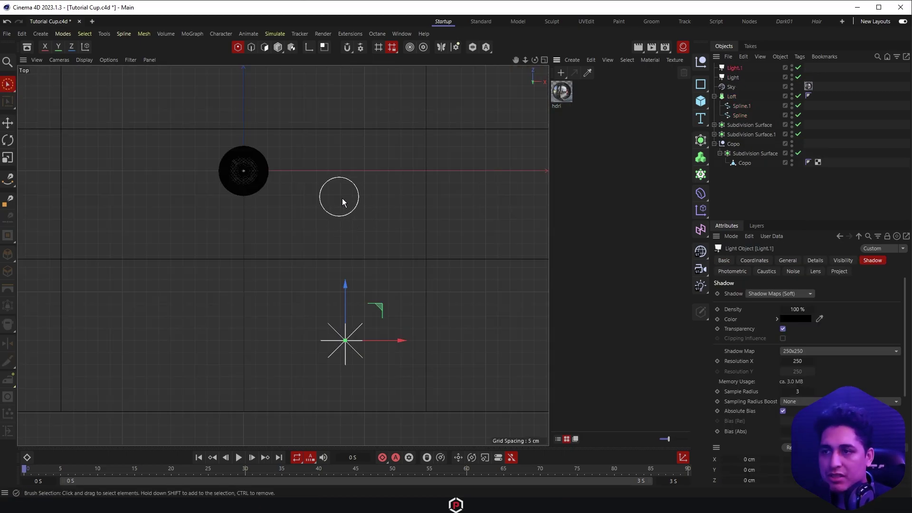
scroll(389, 304, "down", 2)
scroll(373, 282, "down", 2)
mouse_move(368, 264)
left_mouse_down()
mouse_move(258, 239)
mouse_move(254, 223)
mouse_move(255, 257)
left_mouse_up()
key("r")
key("F1")
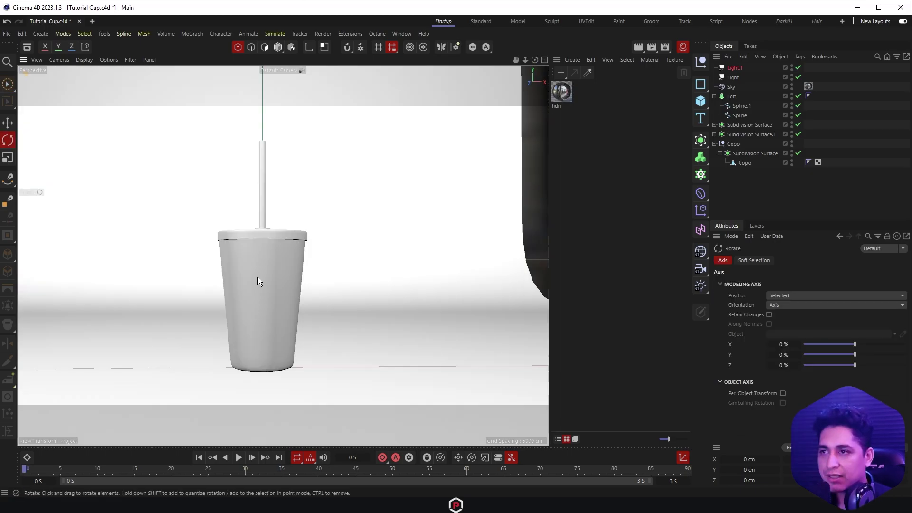
key("ctrl+r")
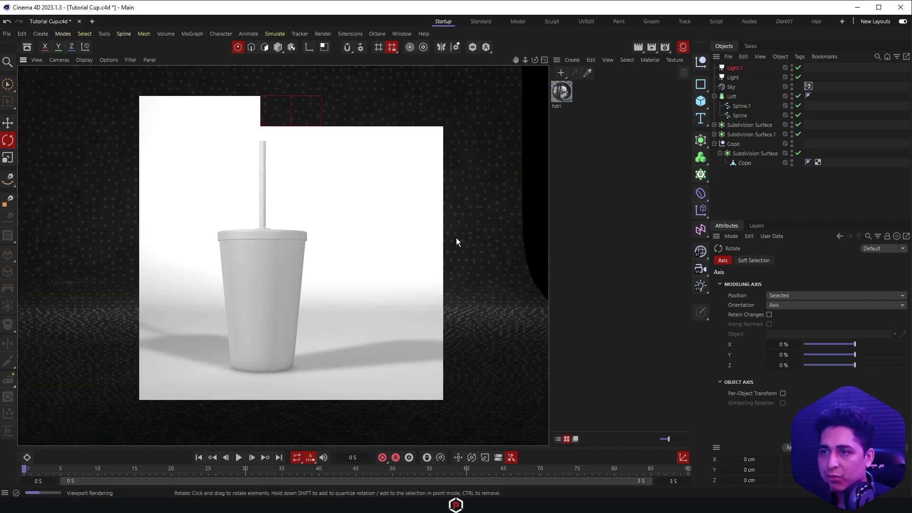
Set Light.1's Shadow to None and save the scene
left_click(734, 67)
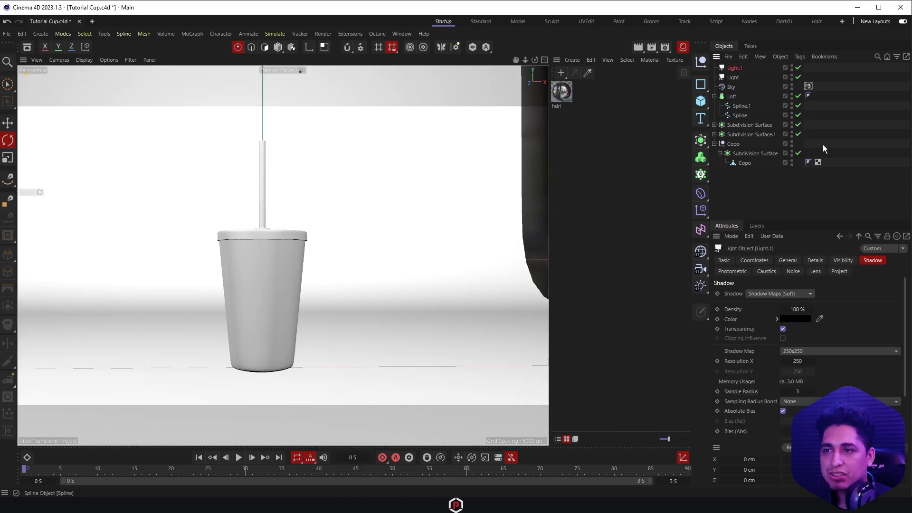
left_click(782, 293)
left_click(780, 310)
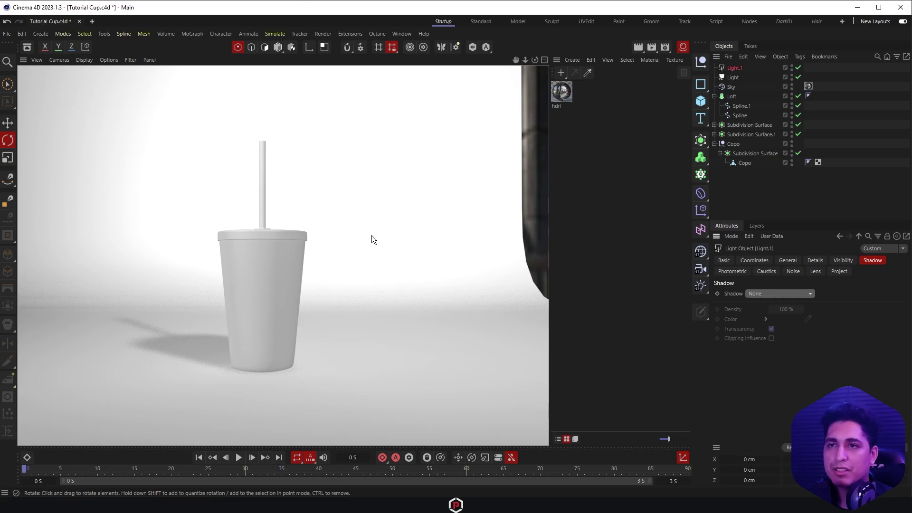
key("ctrl+s")
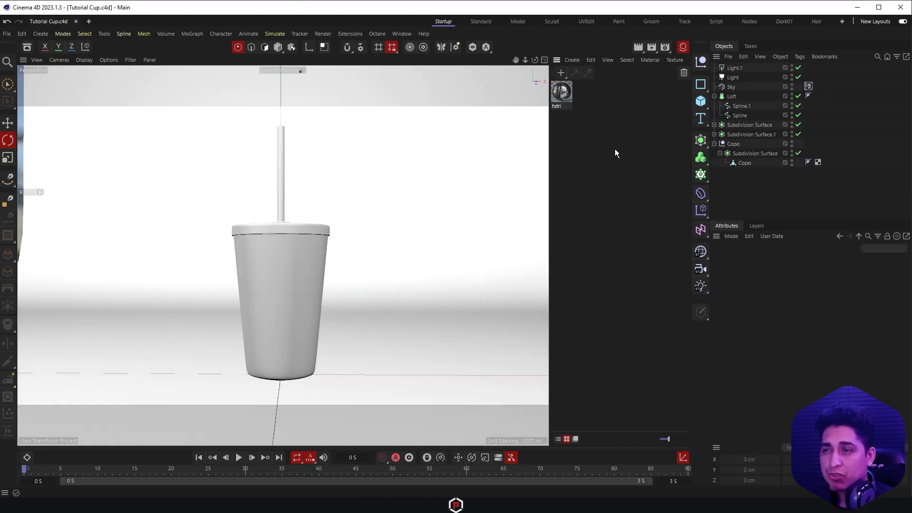
key("ctrl+r")
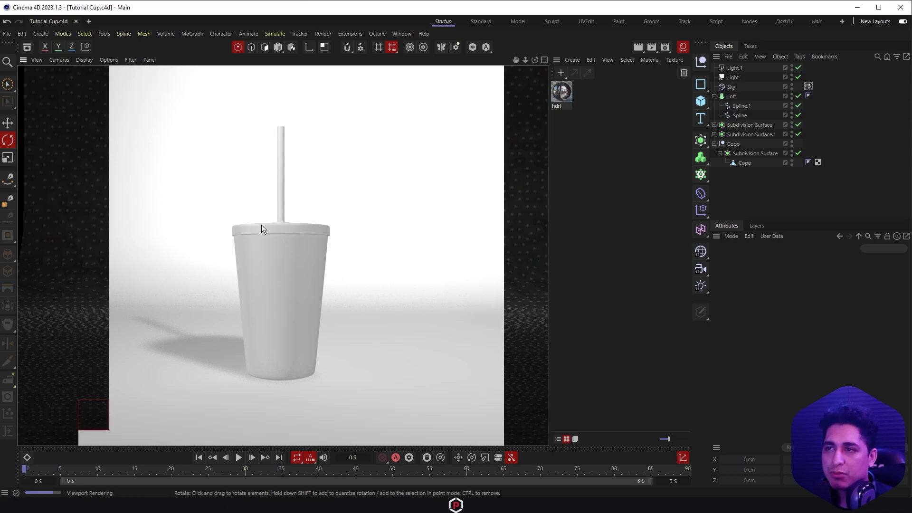
mouse_move(346, 240)
left_mouse_down("alt")
mouse_move(435, 235)
mouse_move(335, 269)
left_mouse_up("alt")
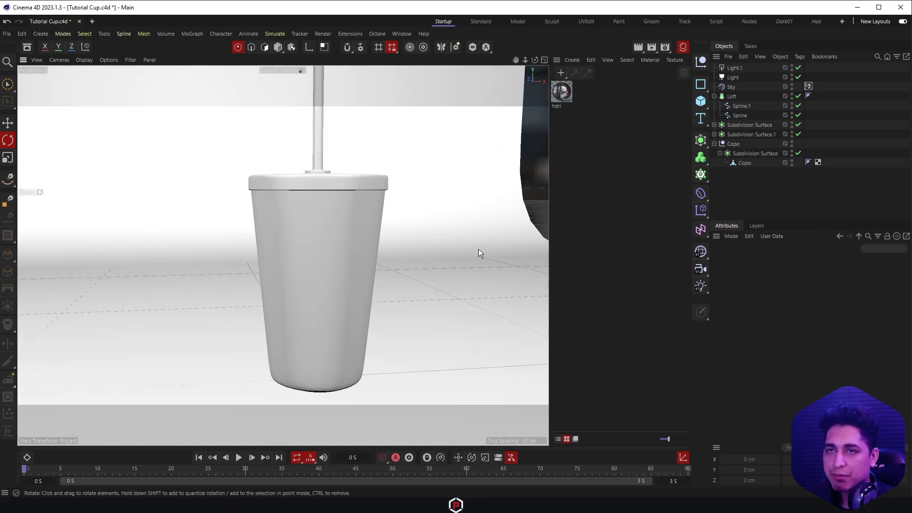
Create a new material, Mat, apply it to Copo, and open it for editing
double_click(582, 88)
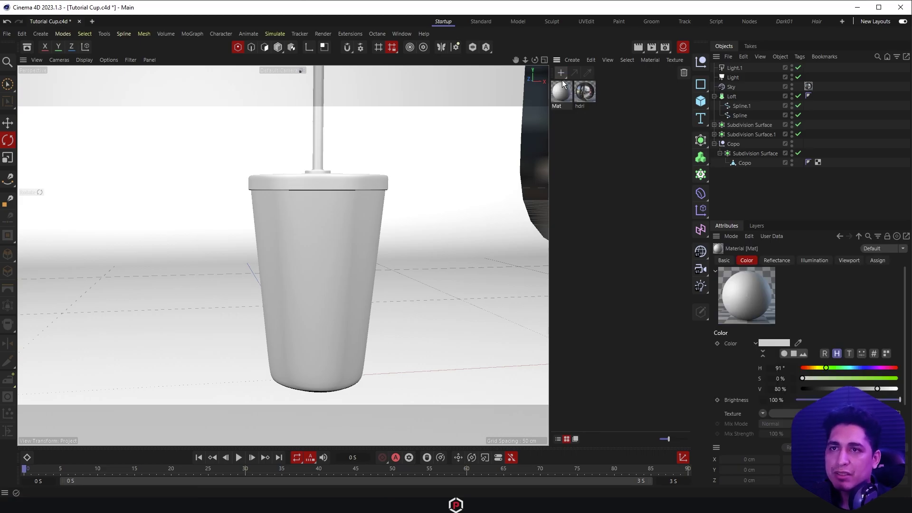
left_click_drag(563, 98, 745, 164)
double_click(567, 98)
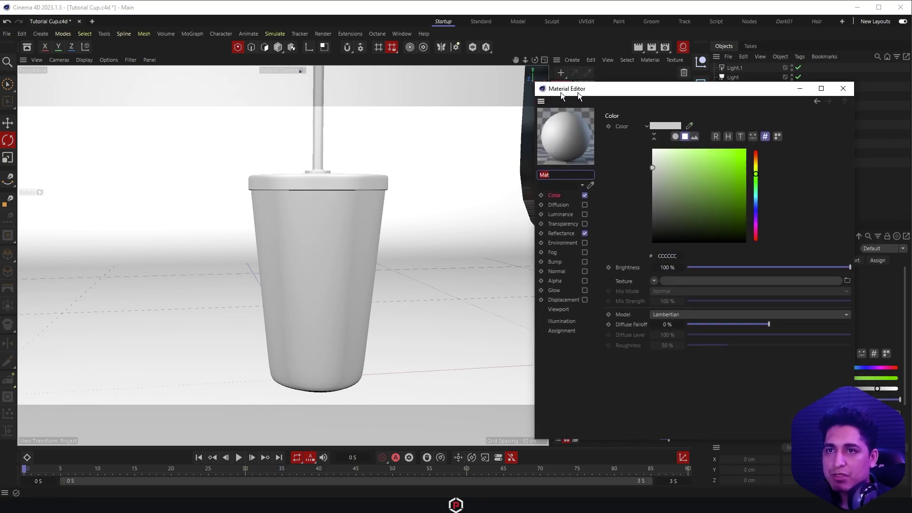
left_click_drag(578, 93, 443, 77)
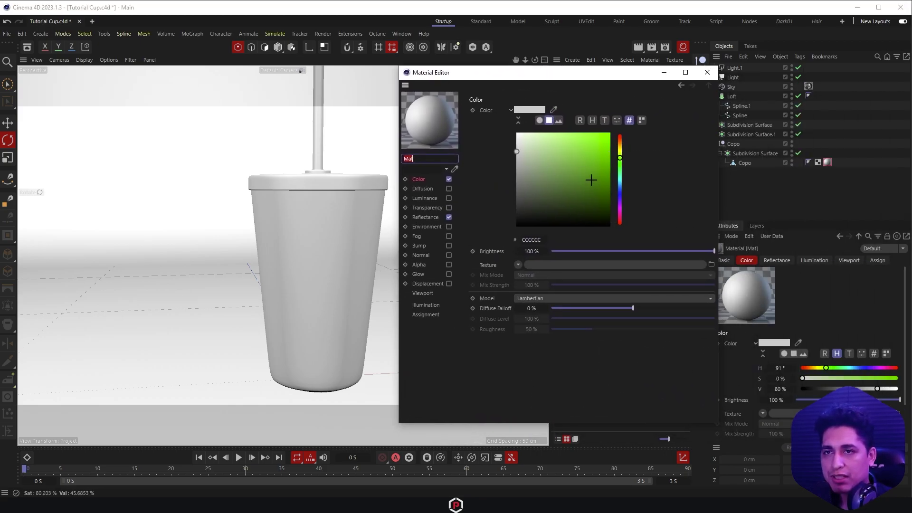
Set Mat's colour to green 72970C and save the scene
mouse_move(620, 158)
left_mouse_down()
mouse_move(620, 169)
mouse_move(624, 153)
left_mouse_up()
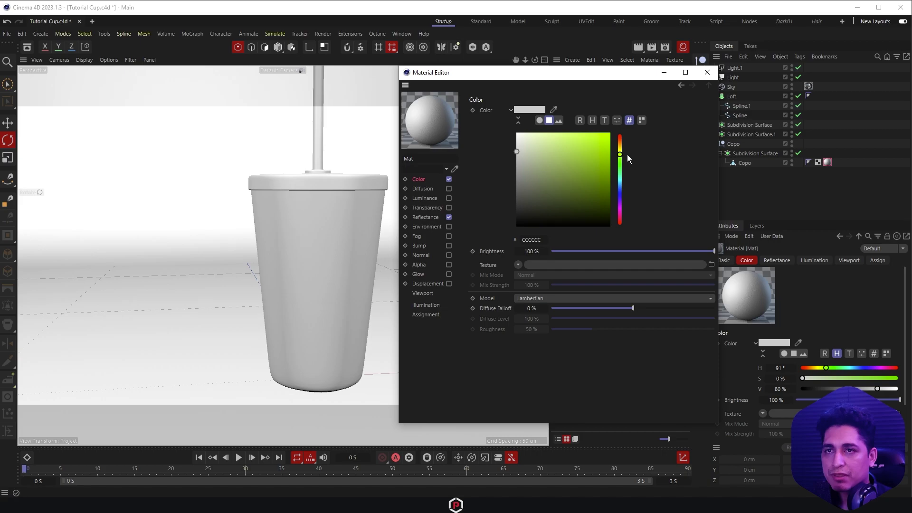
left_click(596, 175)
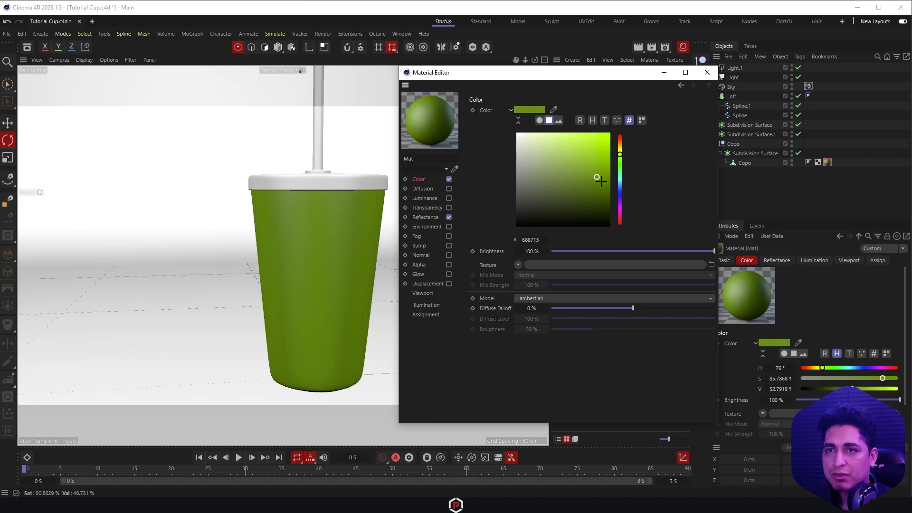
left_click_drag(597, 175, 602, 170)
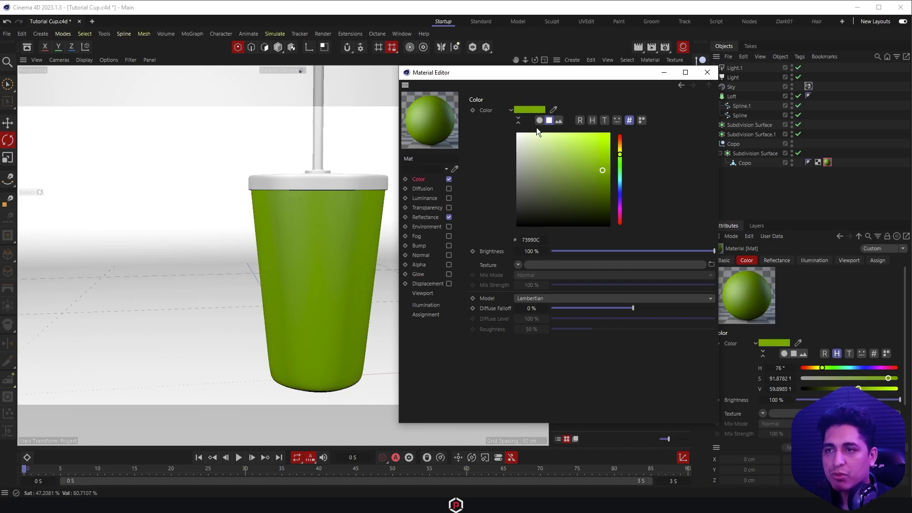
left_click(604, 172)
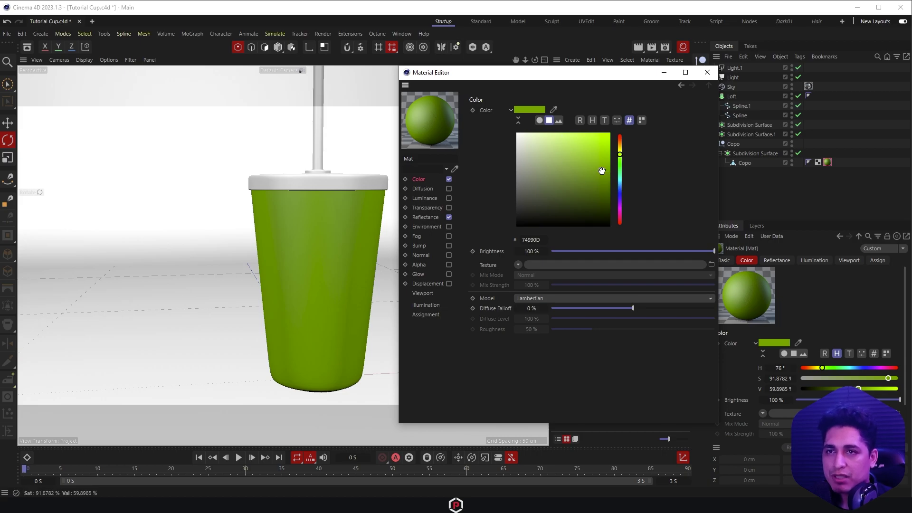
left_click(602, 171)
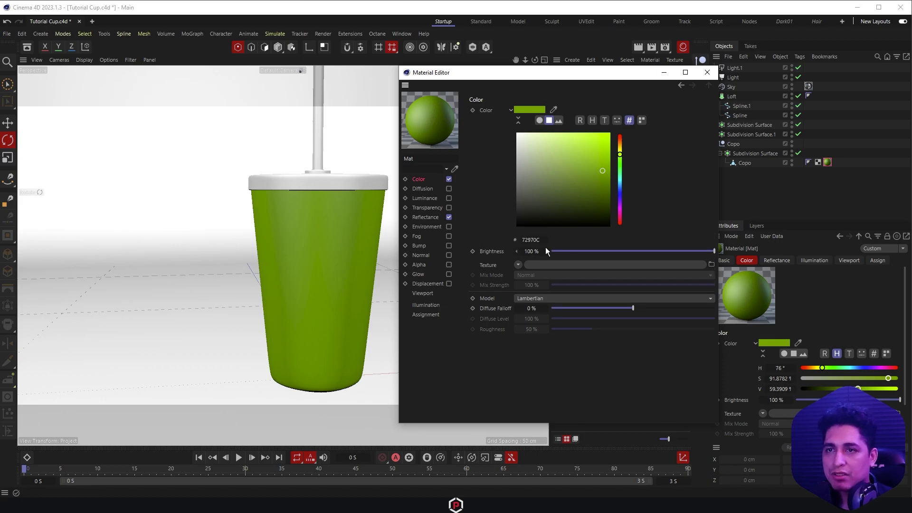
double_click(531, 240)
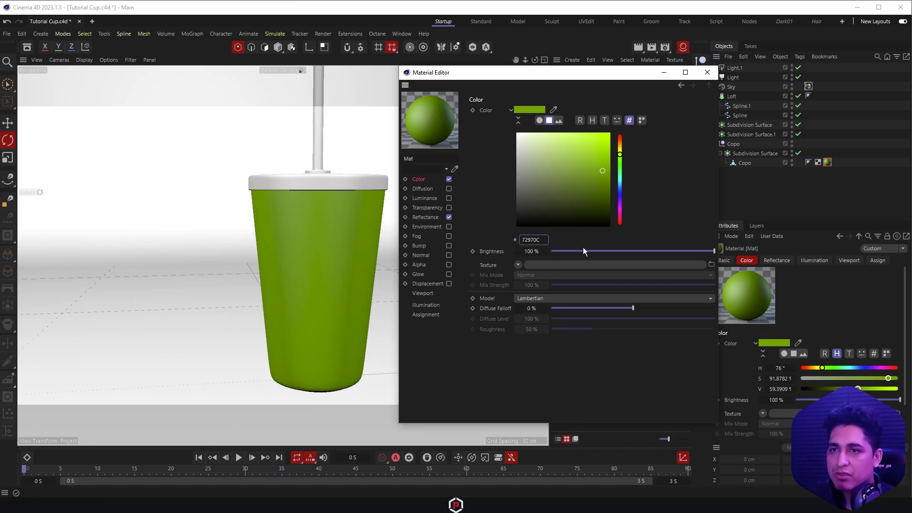
left_click(545, 240)
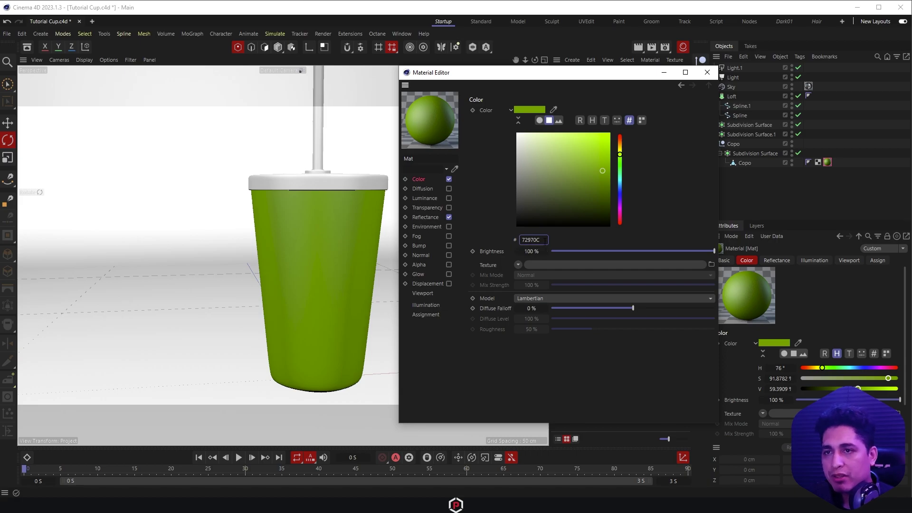
left_click(500, 234)
key("ctrl+s")
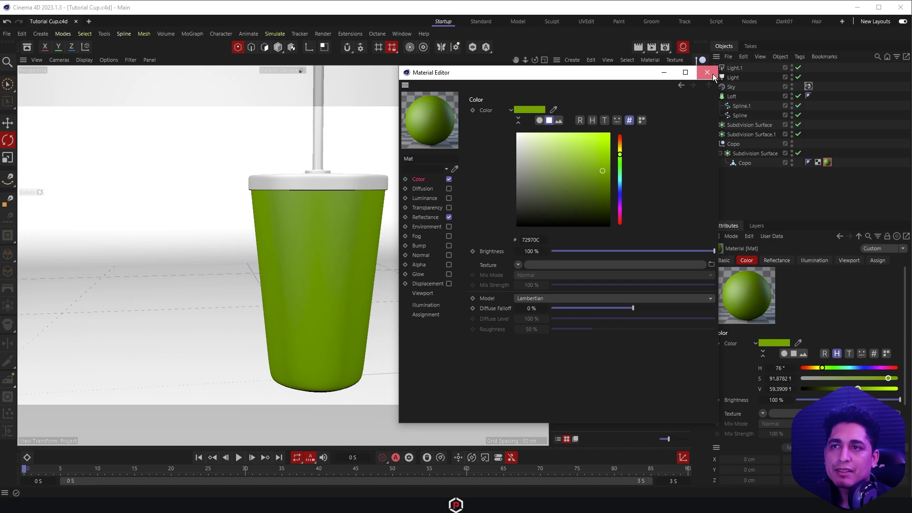
left_click(427, 217)
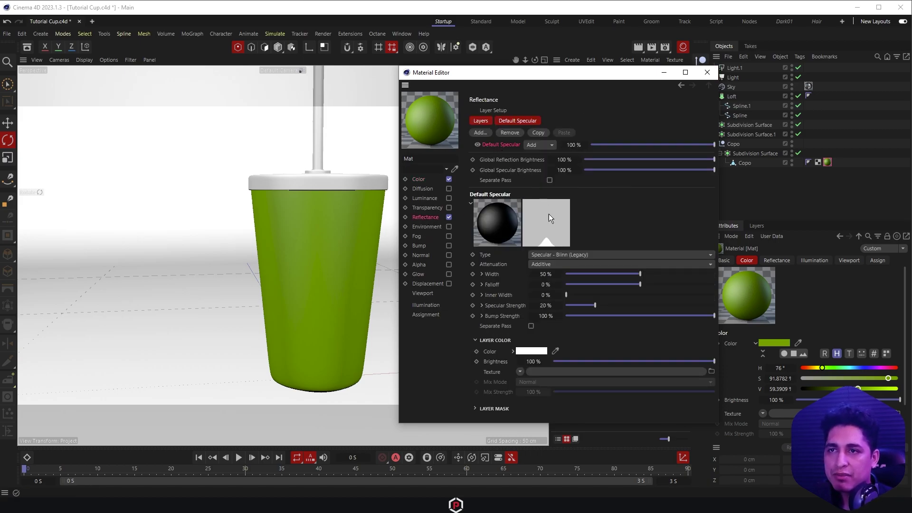
Add a Reflection (Legacy) layer to Mat at 44% brightness and test-render the glossy cup
left_click(477, 132)
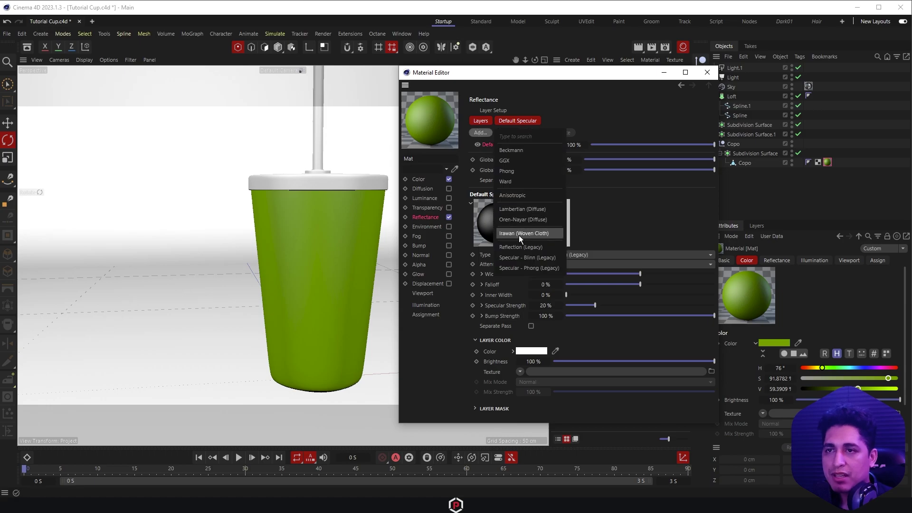
left_click(518, 247)
left_click(583, 354)
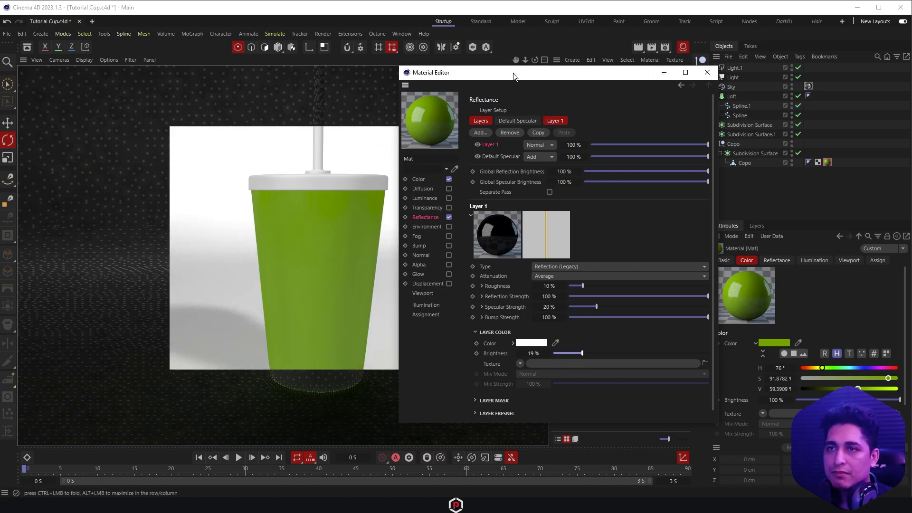
left_click_drag(513, 73, 652, 72)
mouse_move(395, 229)
left_mouse_down("alt")
mouse_move(405, 241)
mouse_move(398, 247)
mouse_move(344, 250)
left_mouse_up("alt")
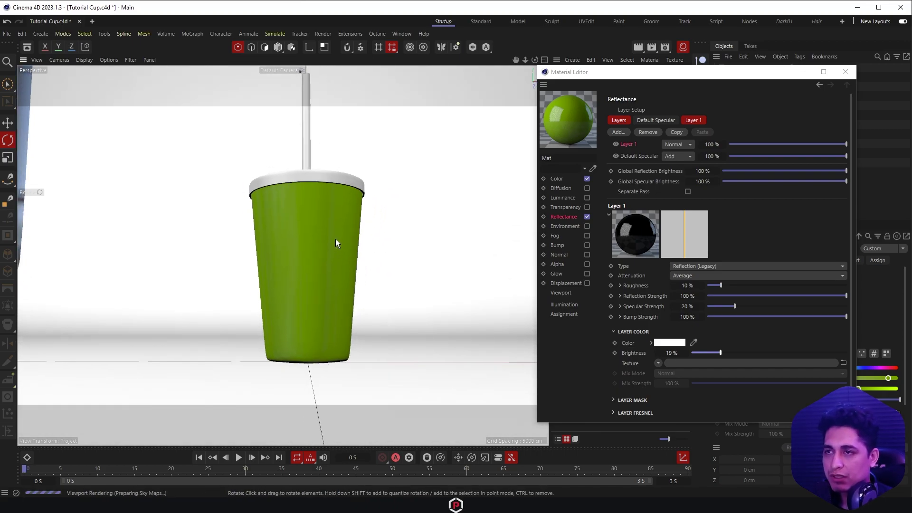
key("ctrl+r")
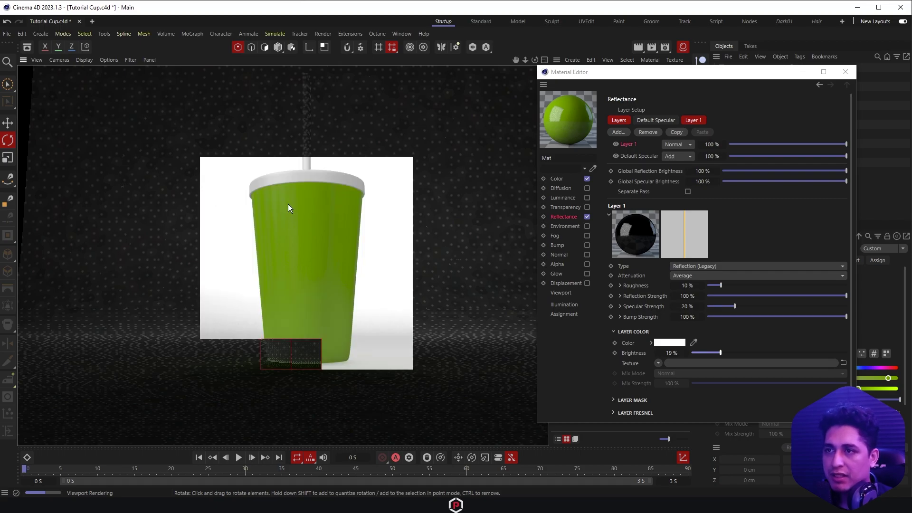
left_click(761, 352)
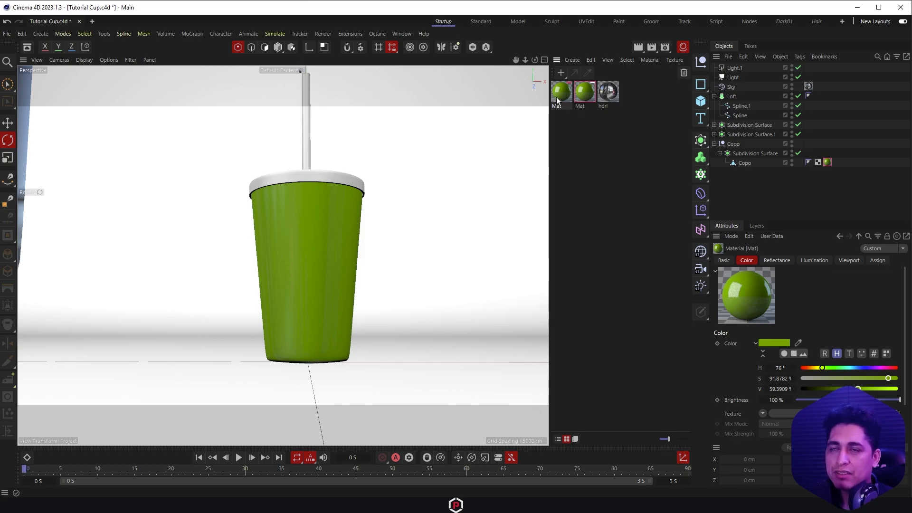
Apply another material to Copo, reopen Mat at green 72970C, and show the Color shader list
left_click_drag(557, 101, 738, 163)
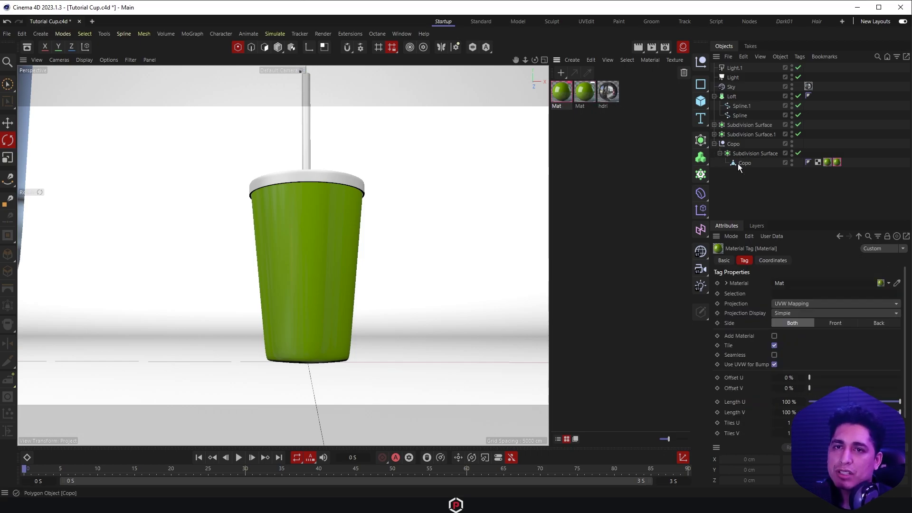
double_click(562, 93)
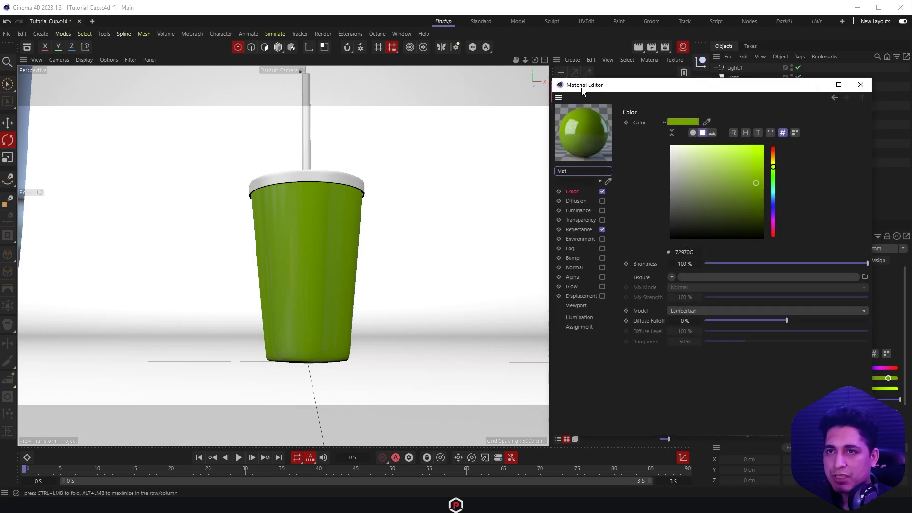
left_click_drag(582, 87, 549, 88)
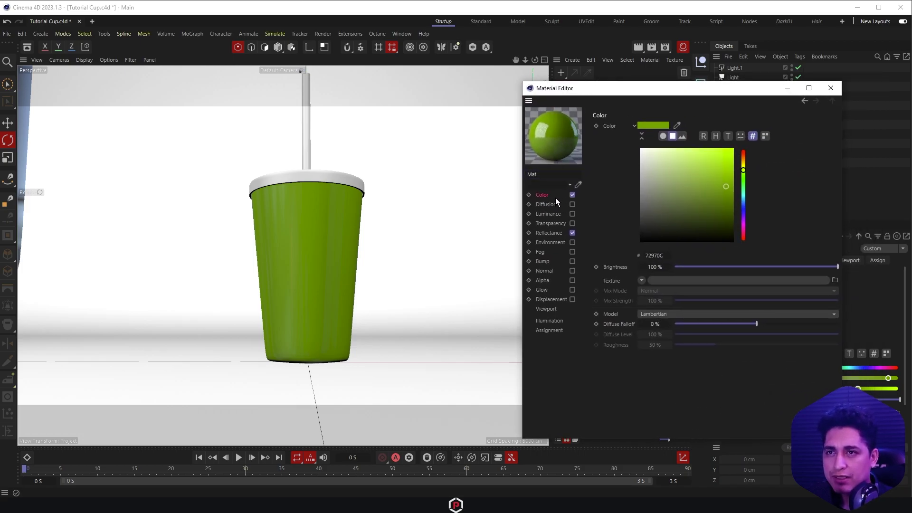
left_click(660, 255)
key("Return")
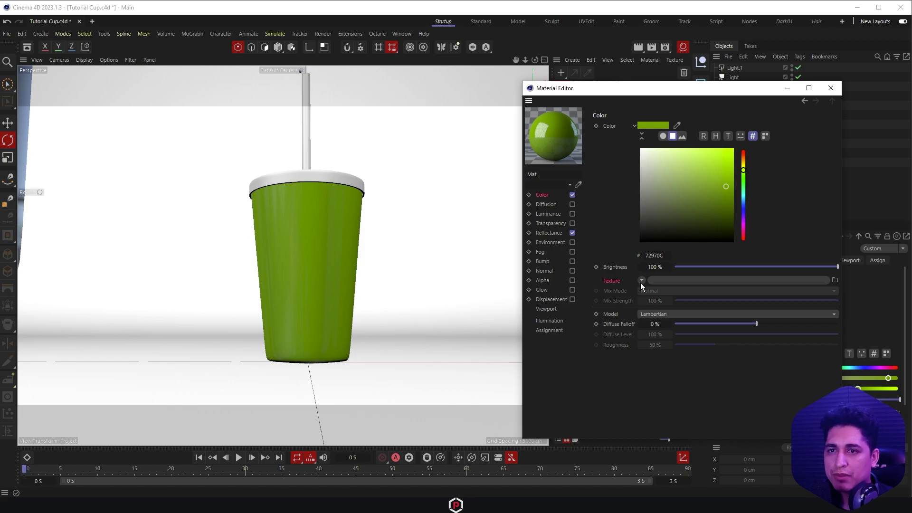
left_click(641, 281)
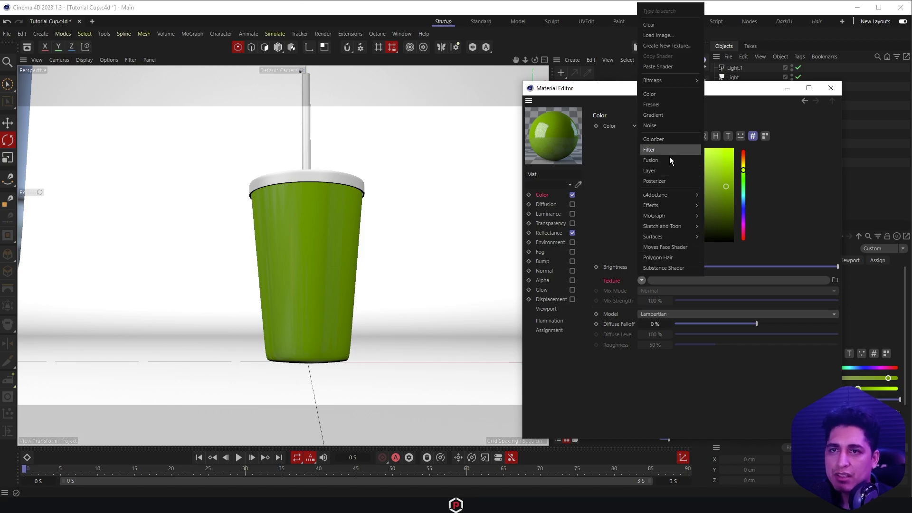
Load a Layer shader into Color, add a Tiles layer, and set its pattern to Waves 1
left_click(650, 171)
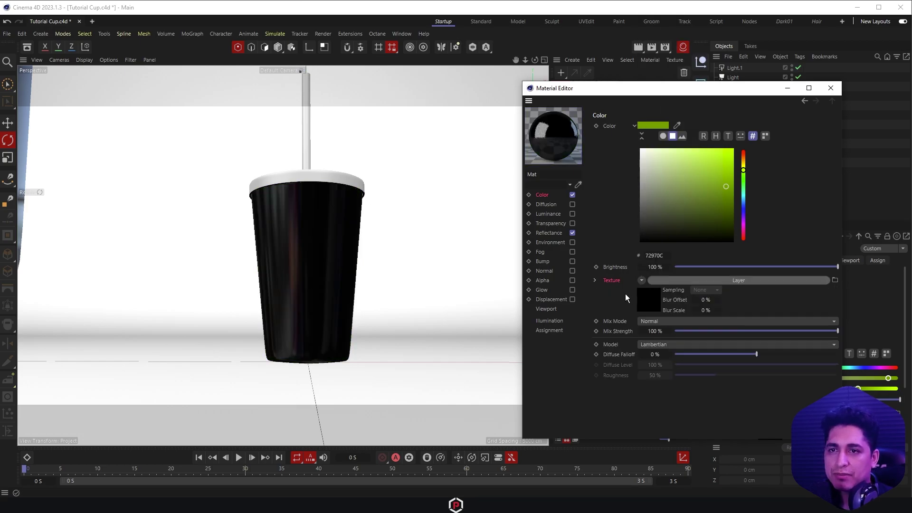
left_click(644, 303)
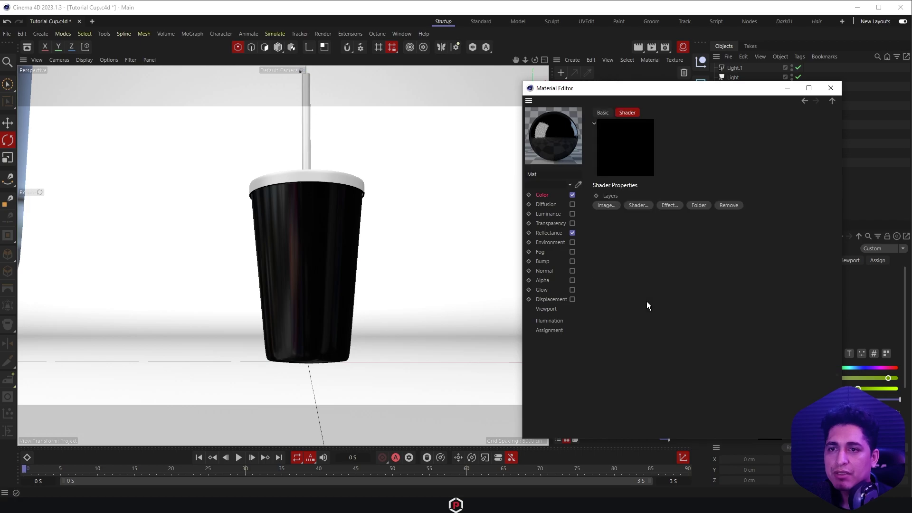
left_click(641, 207)
mouse_move(674, 380)
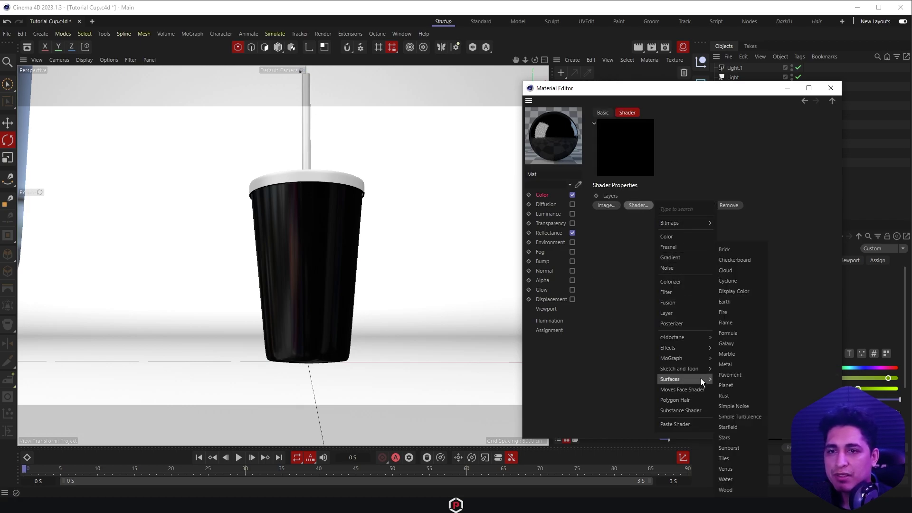
left_click(729, 458)
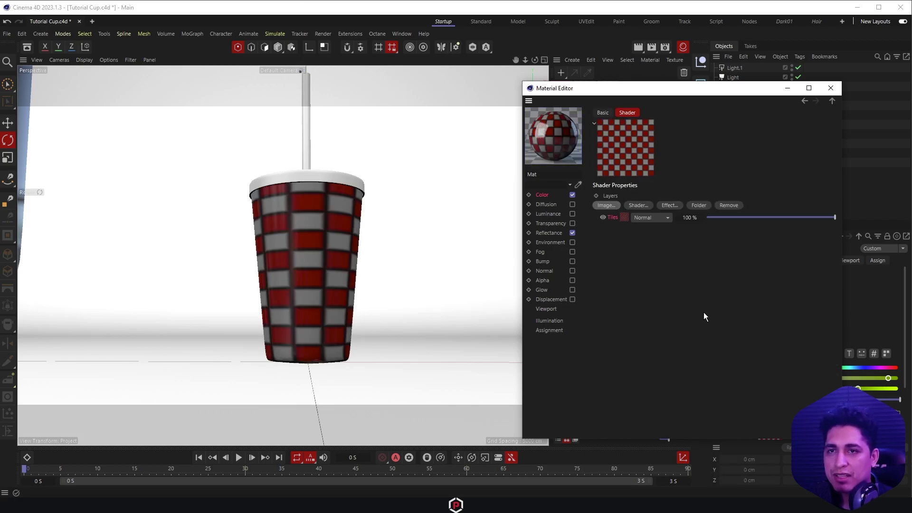
left_click(624, 217)
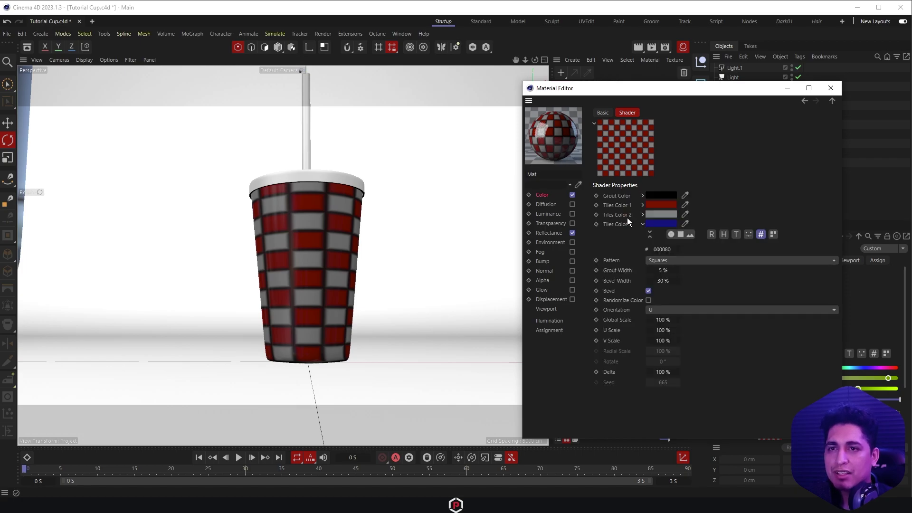
left_click(664, 261)
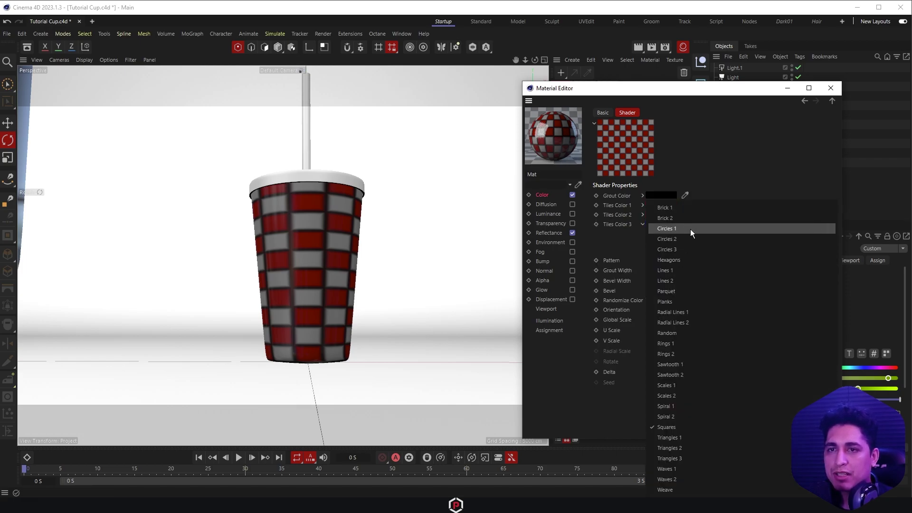
left_click(680, 471)
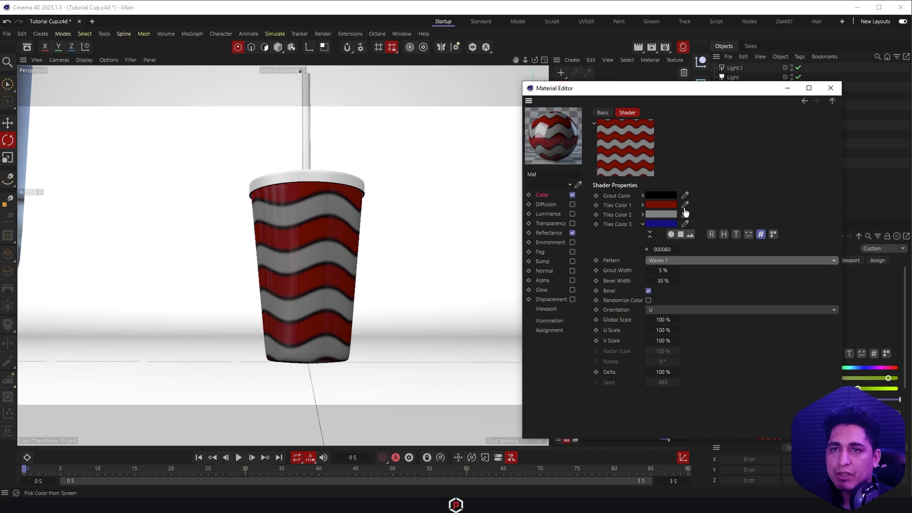
Set Tiles Color 3, Color 2 and grout to green 72970C, and Color 1 to white
left_click(669, 224)
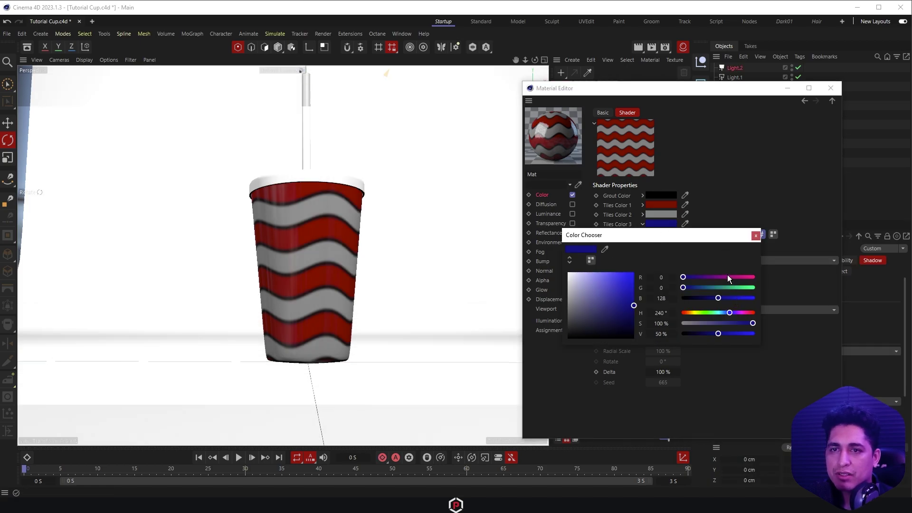
left_click(755, 236)
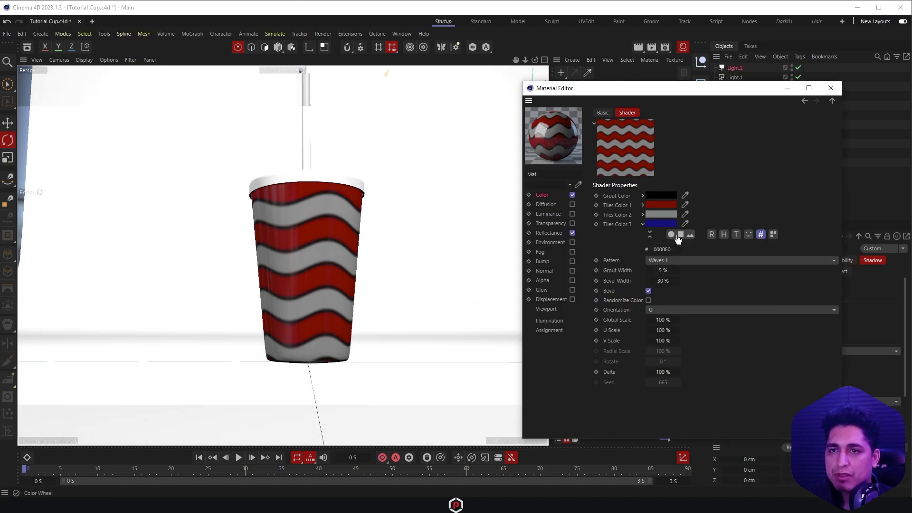
left_click(643, 224)
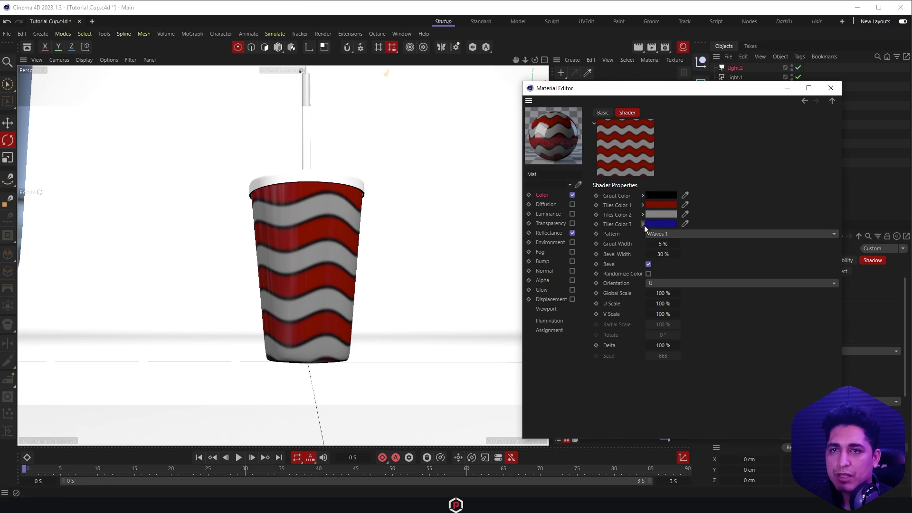
left_click(643, 224)
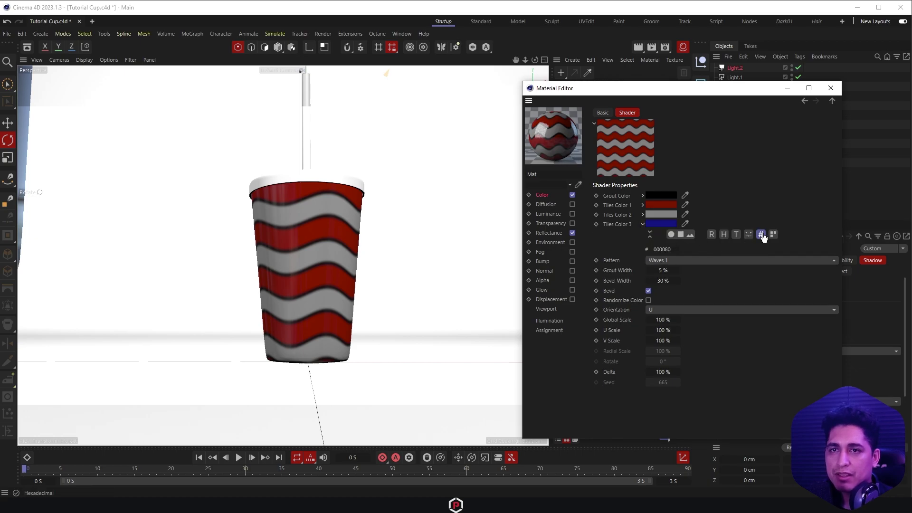
left_click(665, 249)
type("72970C")
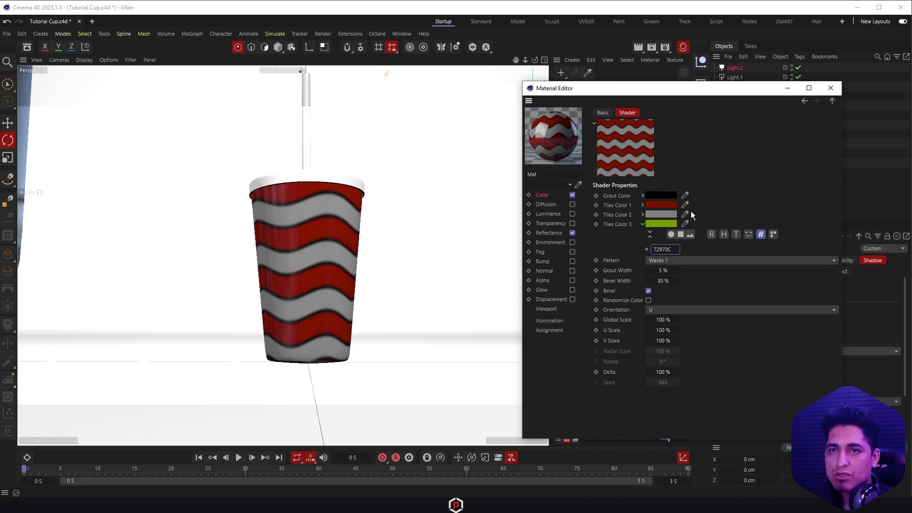
left_click(686, 214)
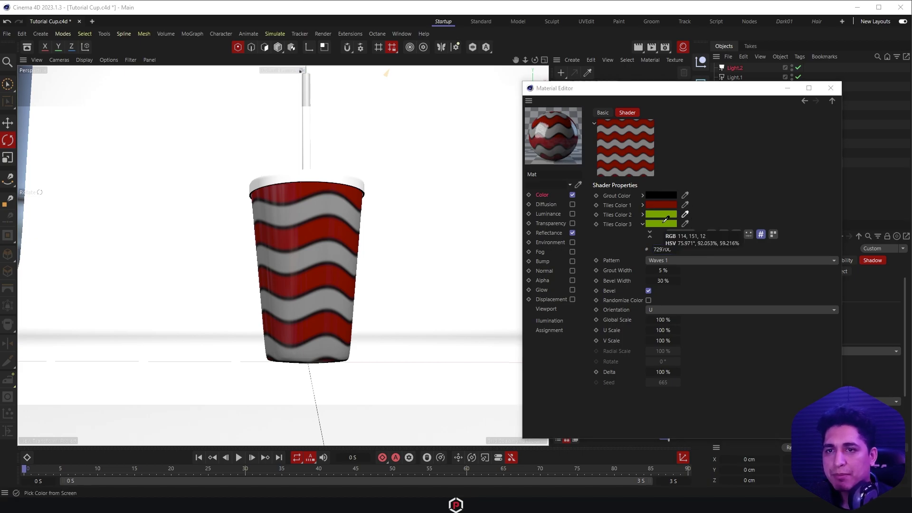
left_click(665, 224)
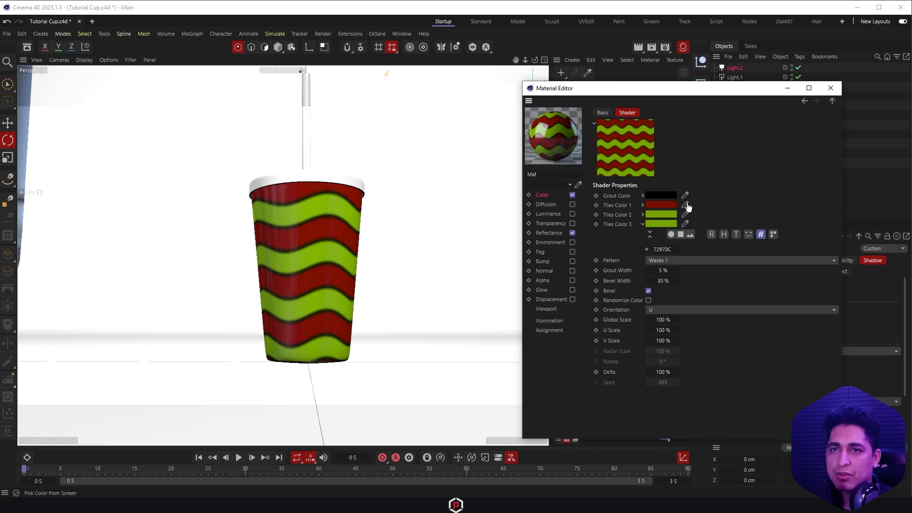
left_click(686, 205)
left_click(685, 195)
left_click(676, 206)
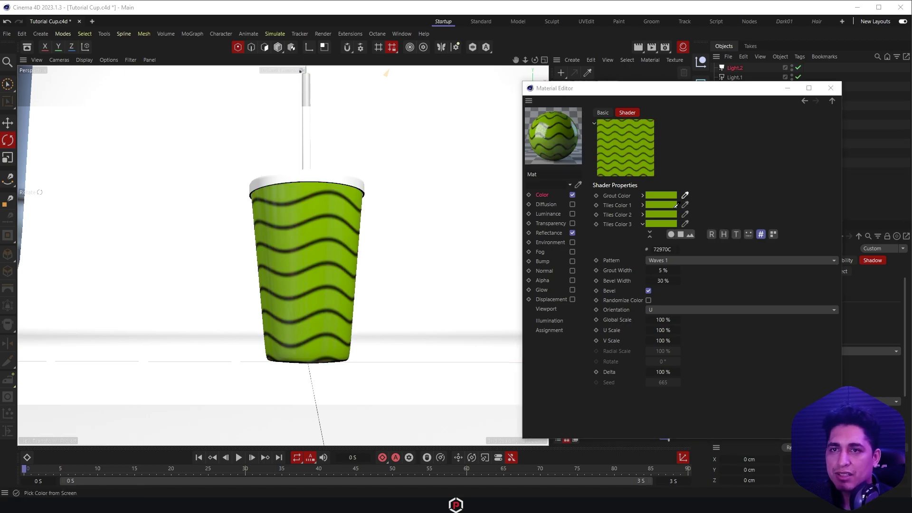
left_click(672, 205)
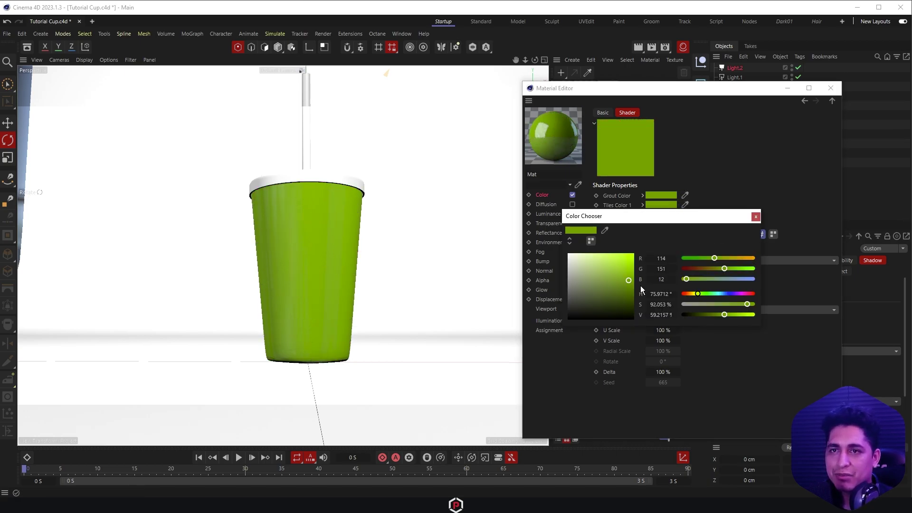
left_click_drag(590, 261, 565, 252)
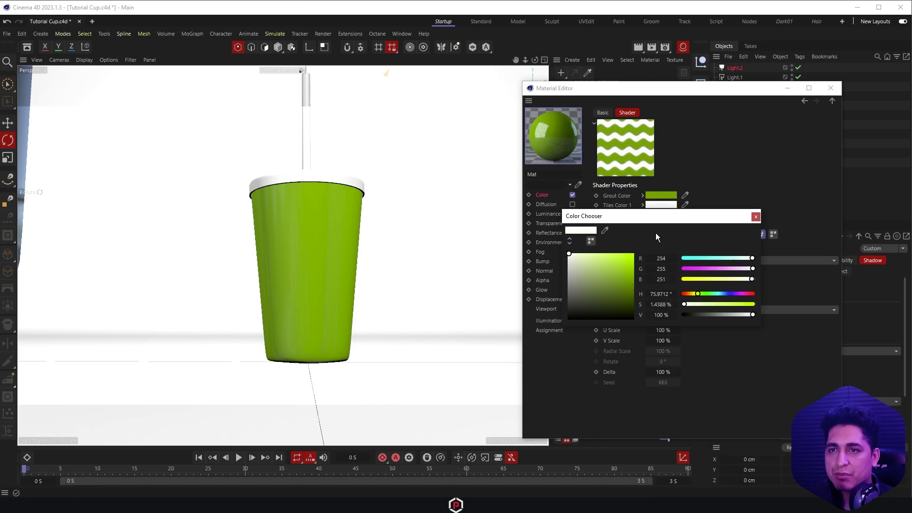
left_click(756, 217)
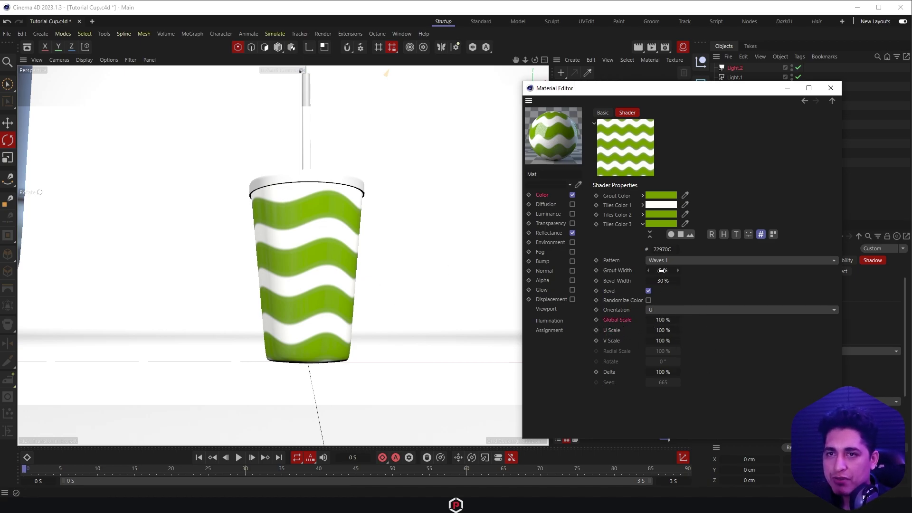
Set Grout Width and Bevel Width to 0% and start an interactive render of the cup
left_click_drag(662, 270, 658, 274)
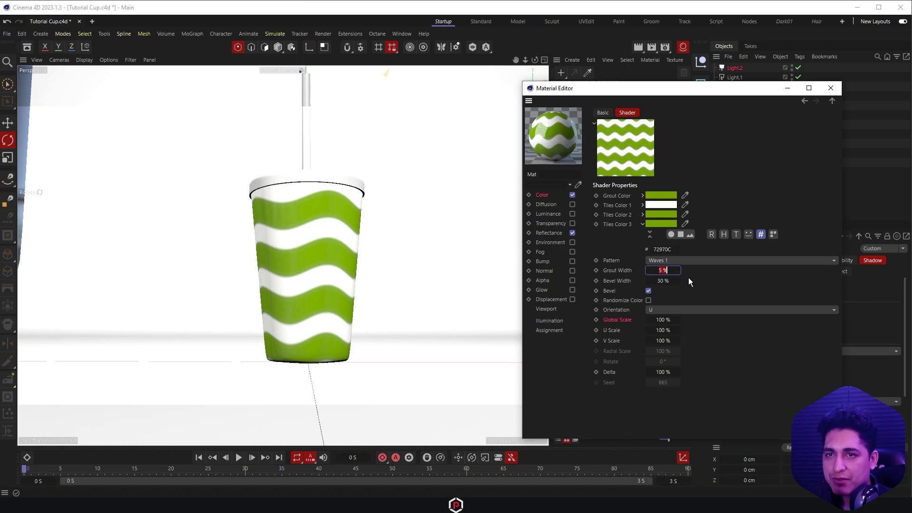
left_click(658, 274)
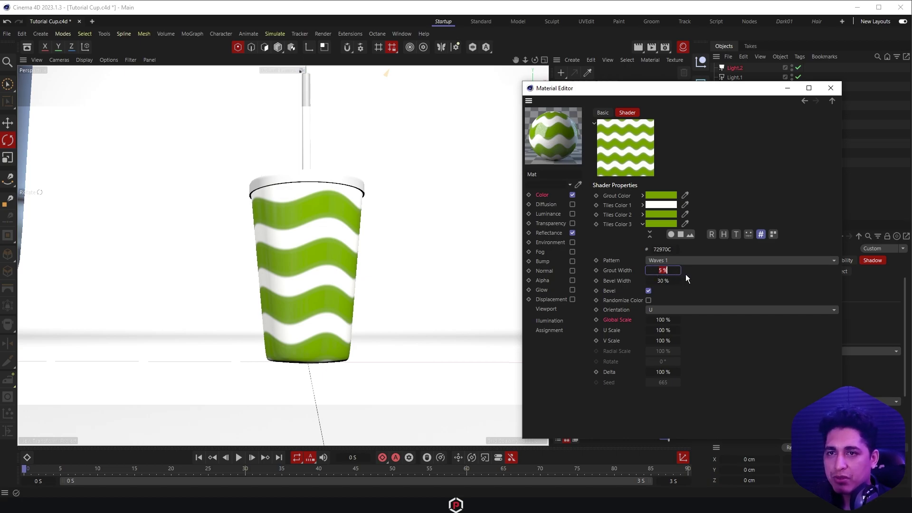
double_click(662, 281)
type("0")
key("Return")
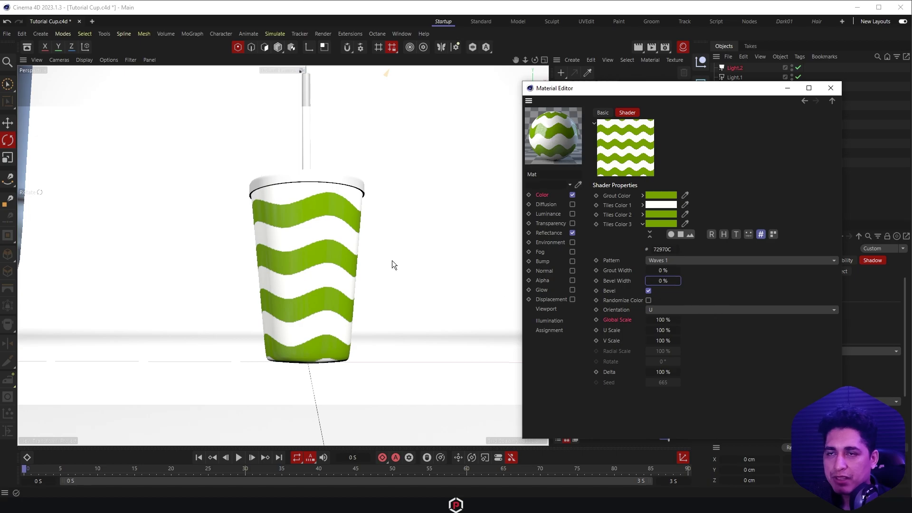
left_click(392, 265)
key("ctrl+r")
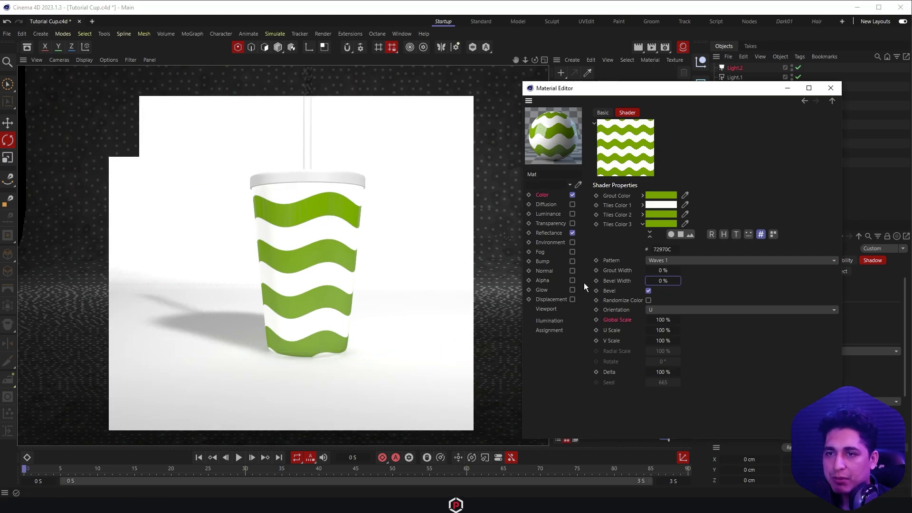
Set the Tiles wave pattern's U Scale to 80%
left_click(624, 284)
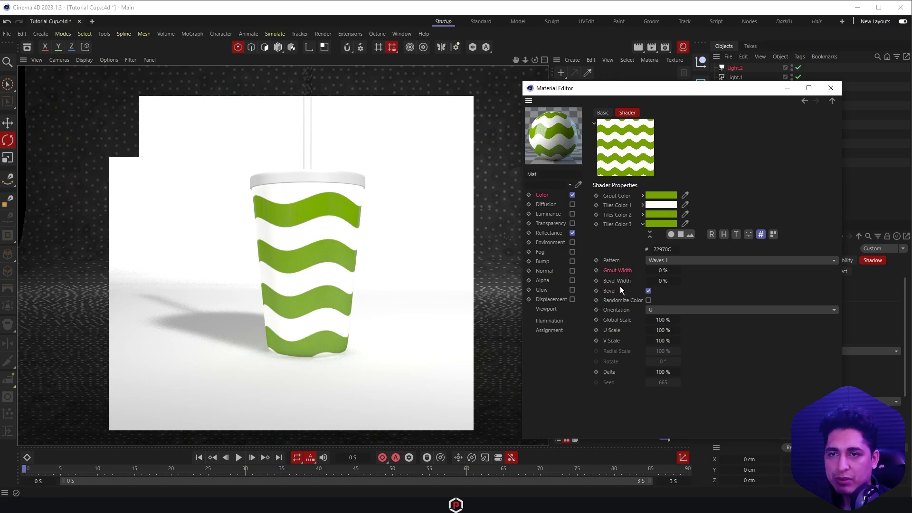
left_click(614, 332)
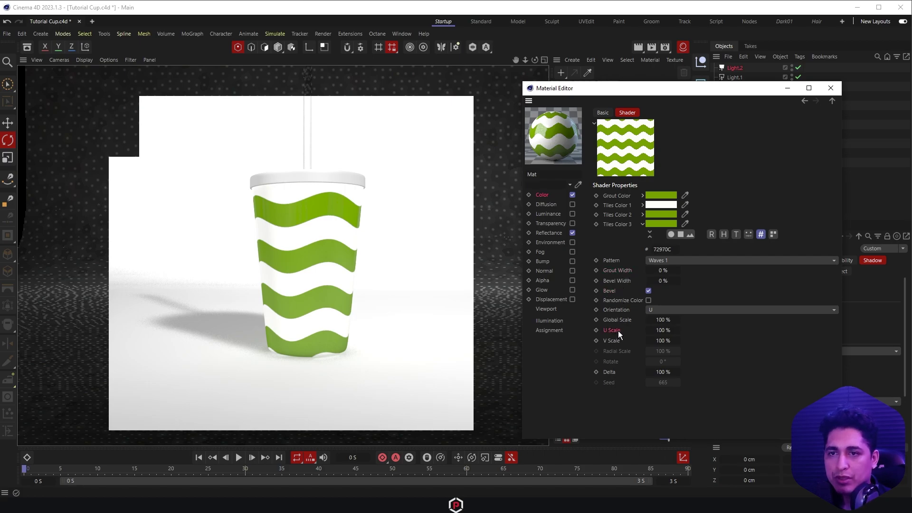
left_click(664, 332)
type("45")
key("Return")
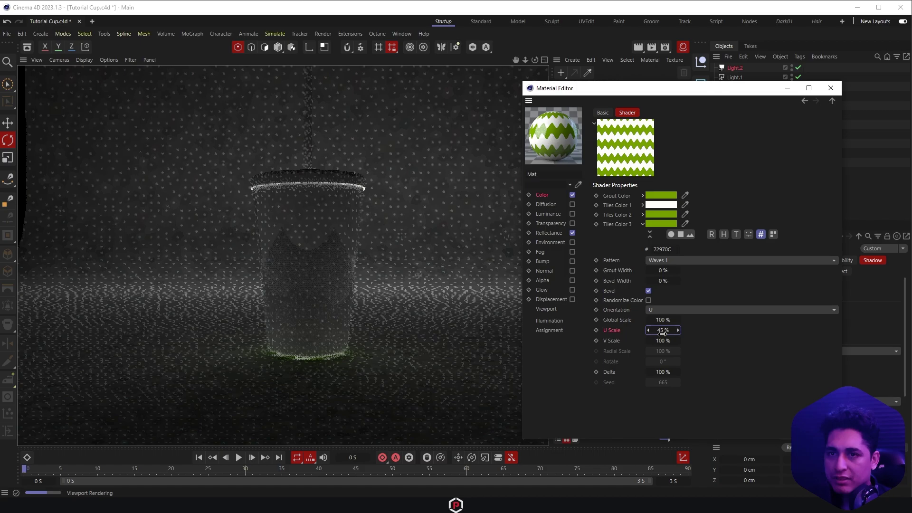
left_click(668, 331)
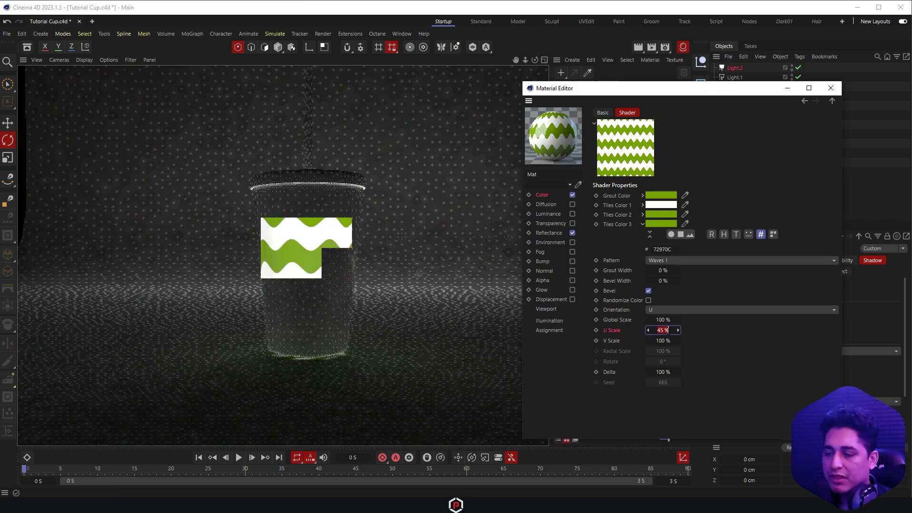
type("80")
key("Return")
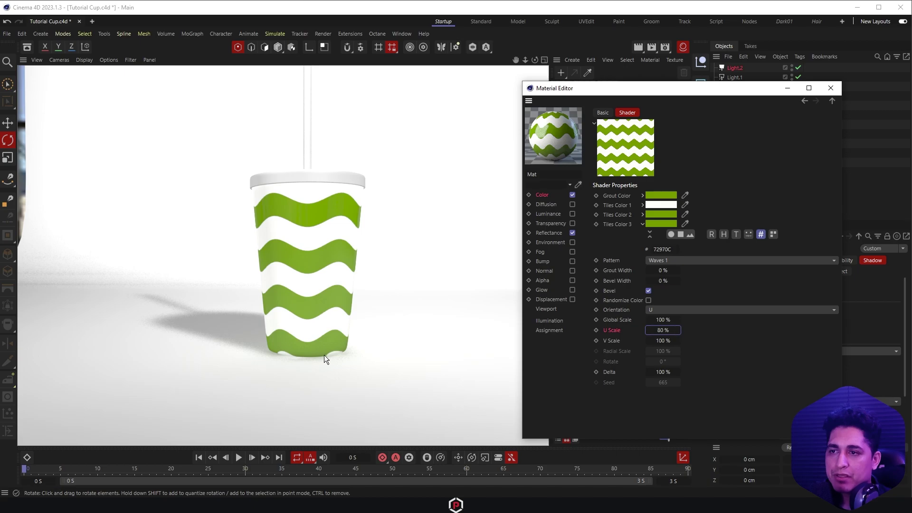
Lower the wave V Scale to 92% and select the material's Alpha channel
left_click(648, 341)
left_click(648, 341)
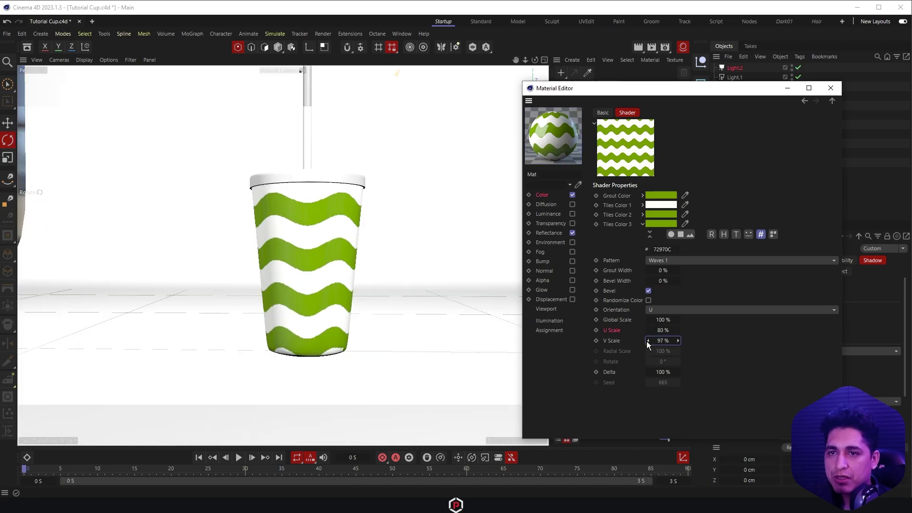
left_click(648, 341)
left_click(648, 342)
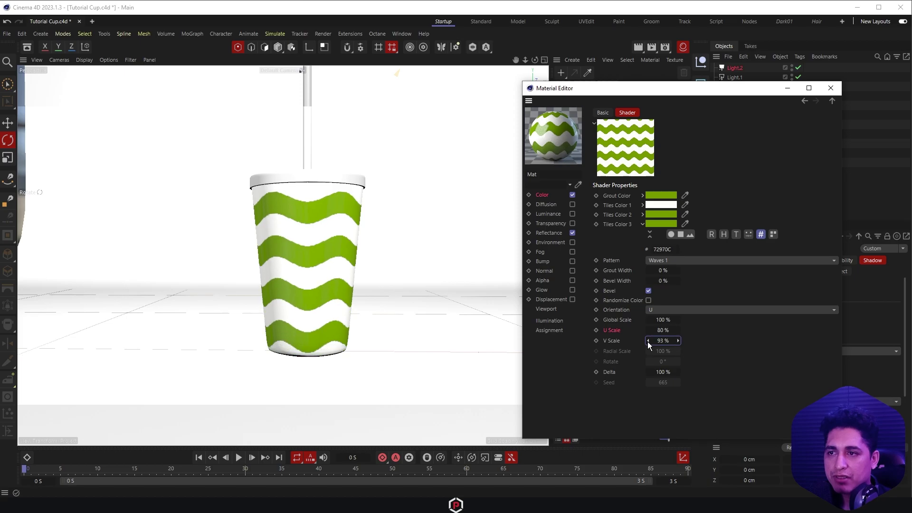
left_click(649, 341)
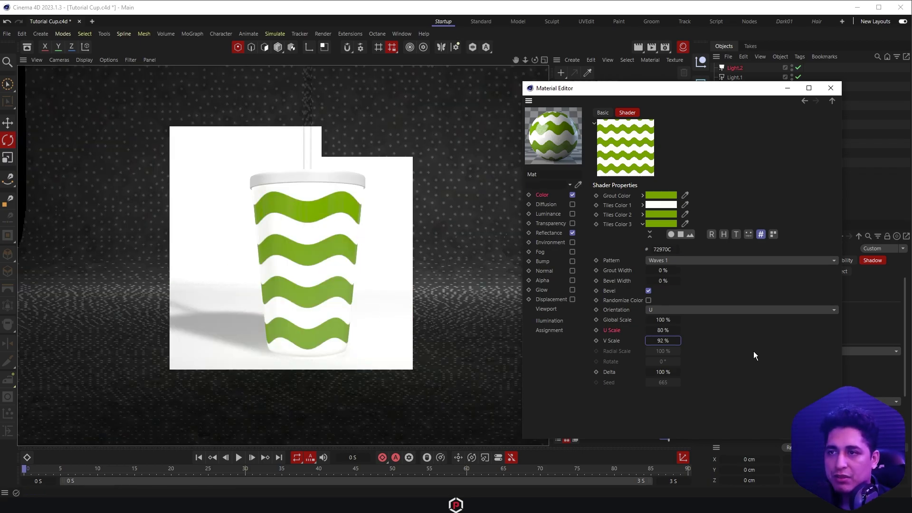
left_click(546, 282)
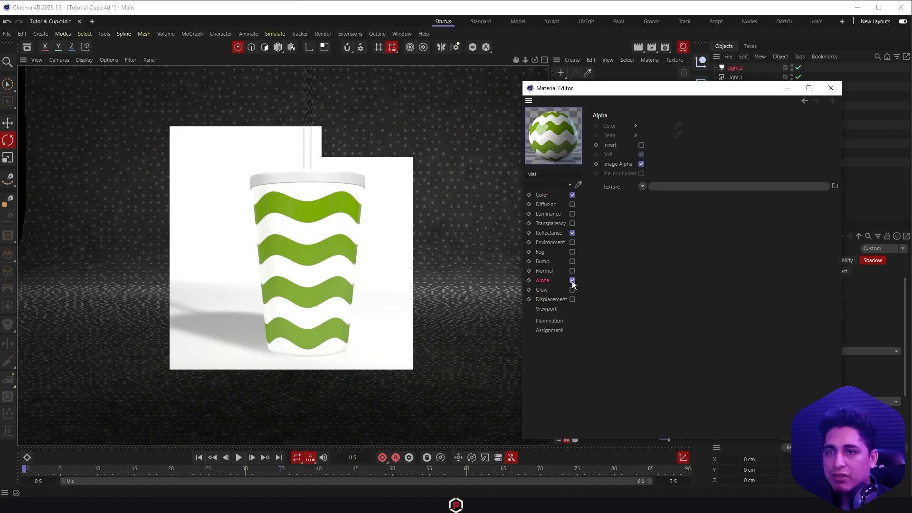
Enable Alpha, save, and drive it with a 2D - V Gradient, black knot at 80.9%
left_click(572, 280)
key("ctrl+s")
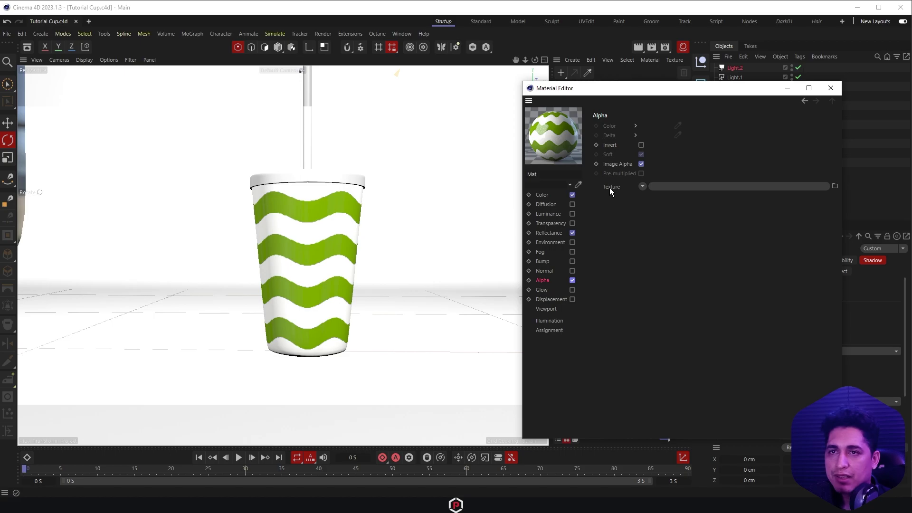
left_click(642, 186)
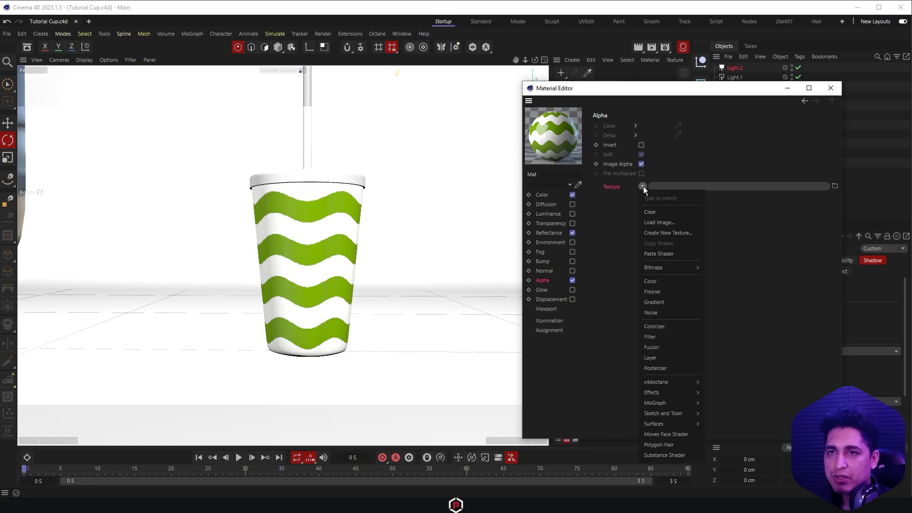
left_click(659, 301)
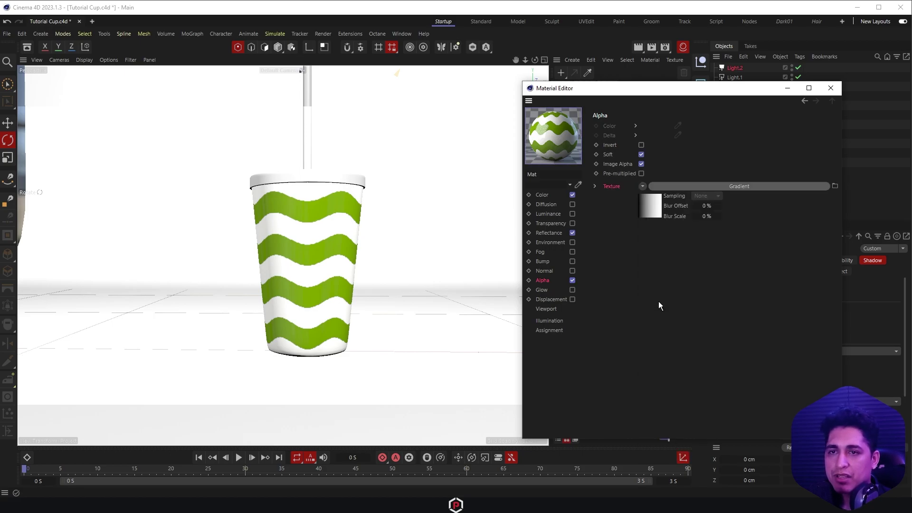
left_click(648, 210)
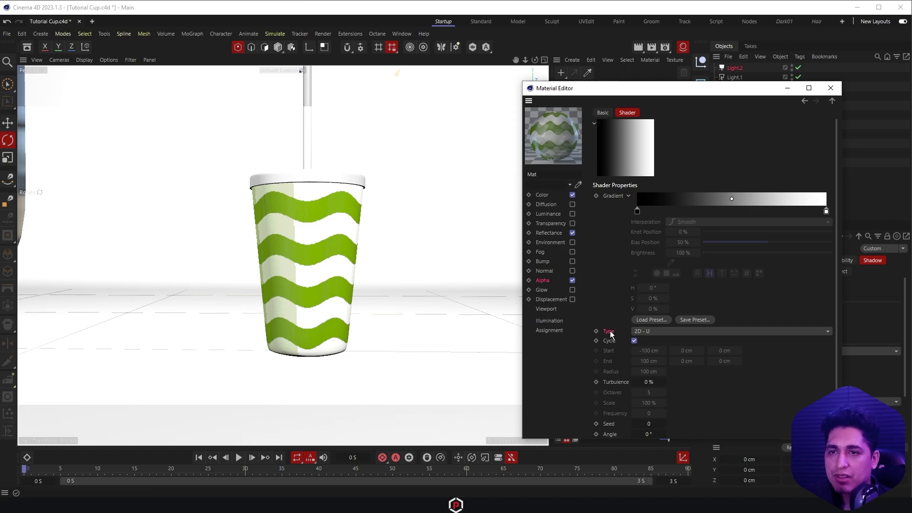
left_click(651, 330)
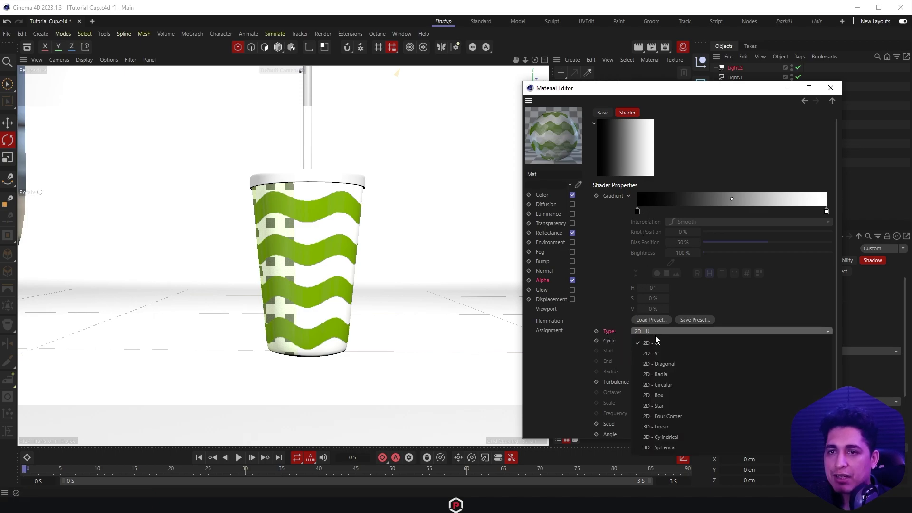
left_click(657, 352)
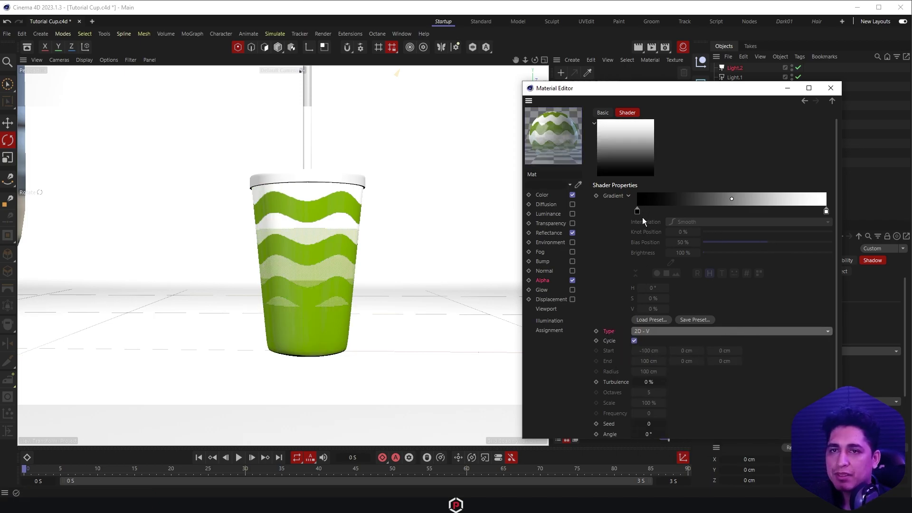
mouse_move(637, 210)
left_mouse_down()
mouse_move(803, 214)
mouse_move(784, 216)
mouse_move(792, 216)
left_mouse_up()
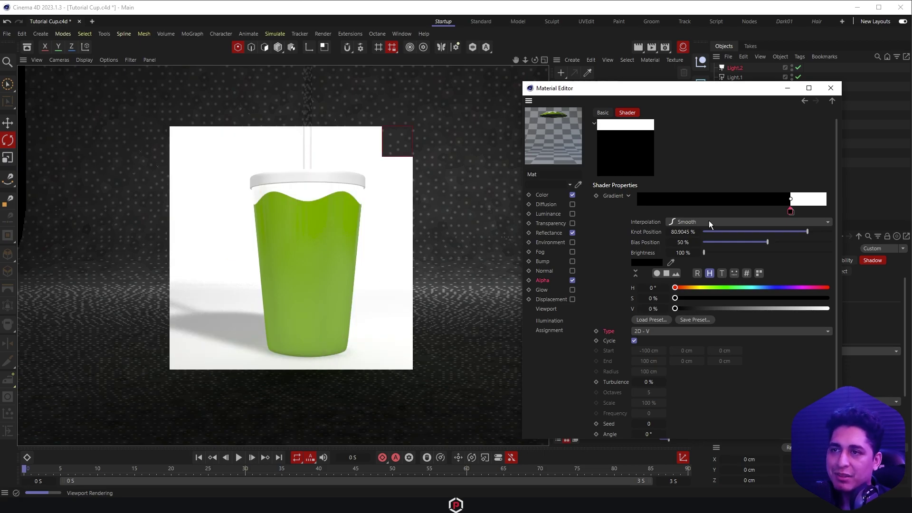
Set both Light and Light.2 to 60% intensity
left_click(831, 89)
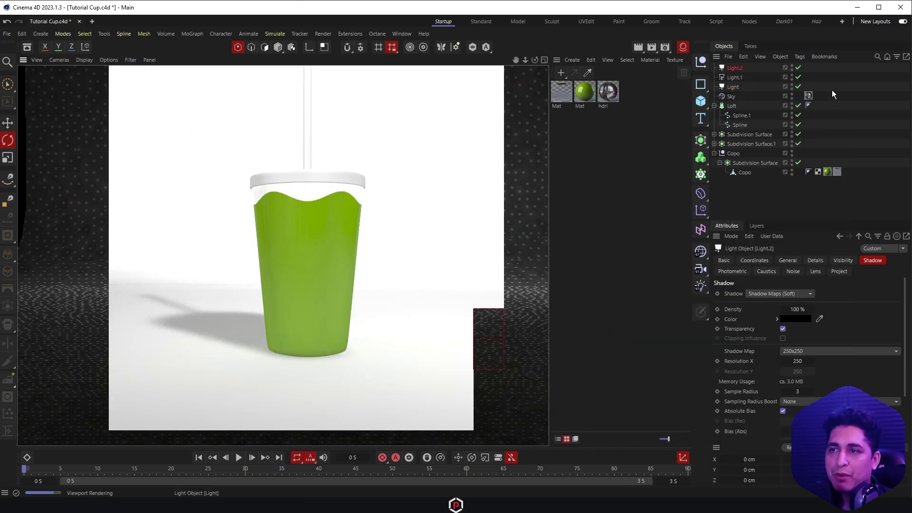
left_click(734, 88)
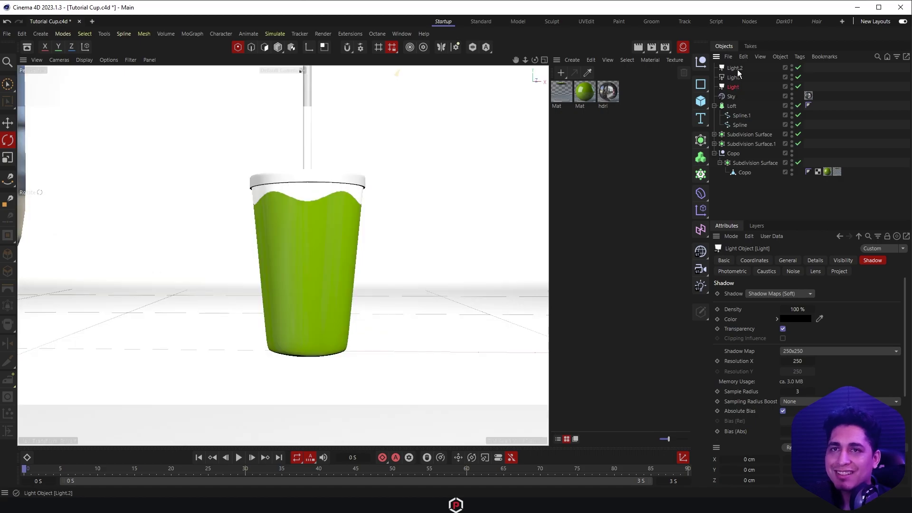
left_click(735, 68, "ctrl")
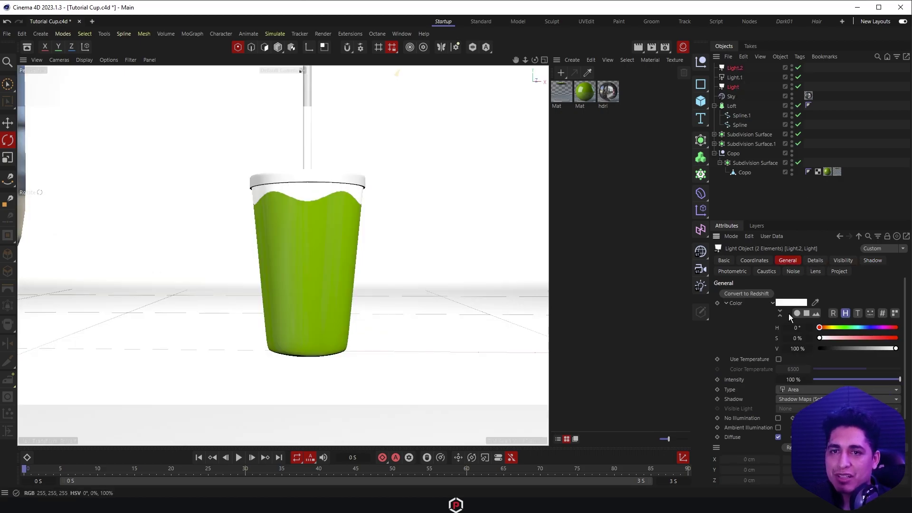
double_click(792, 380)
type("60")
key("Return")
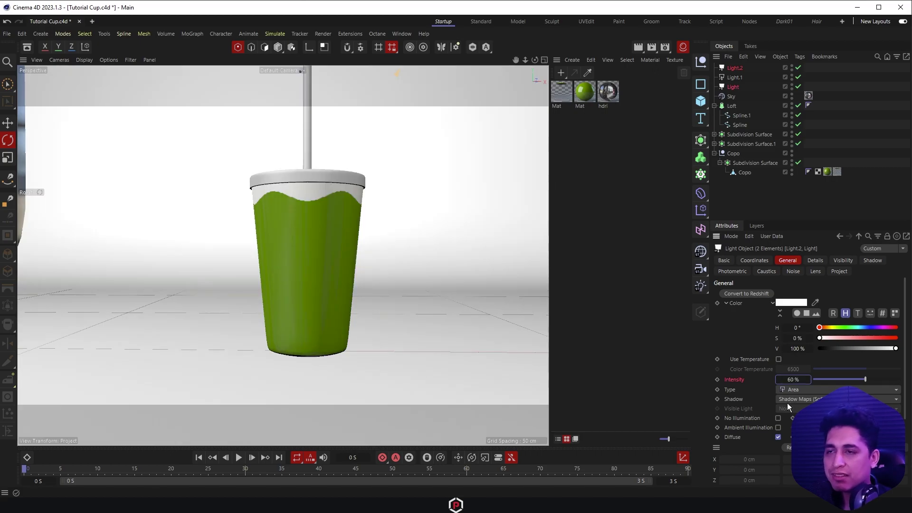
Lower Light.2 alone to 45% intensity
left_click(732, 87, "ctrl")
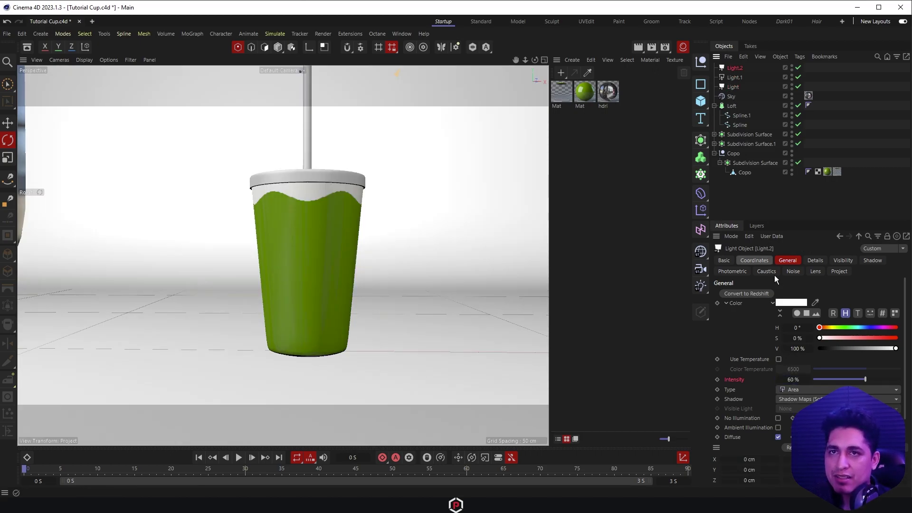
double_click(792, 380)
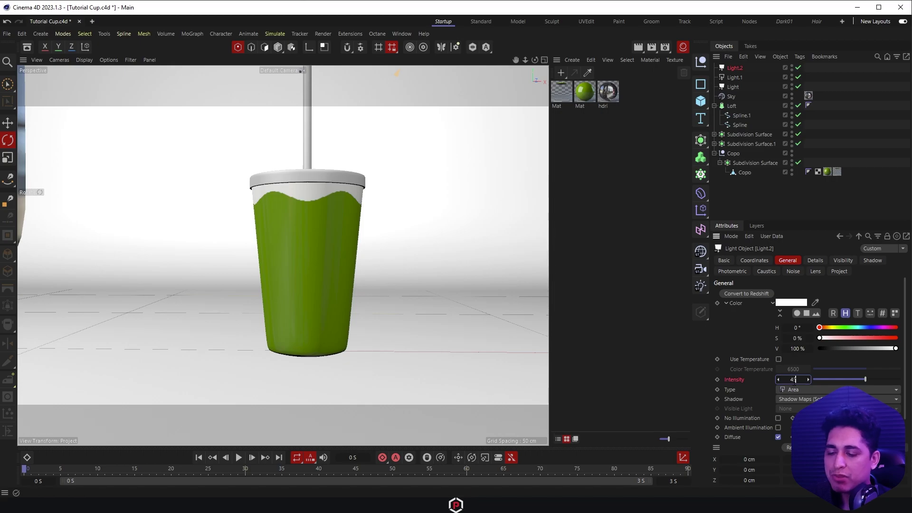
type("5")
key("Return")
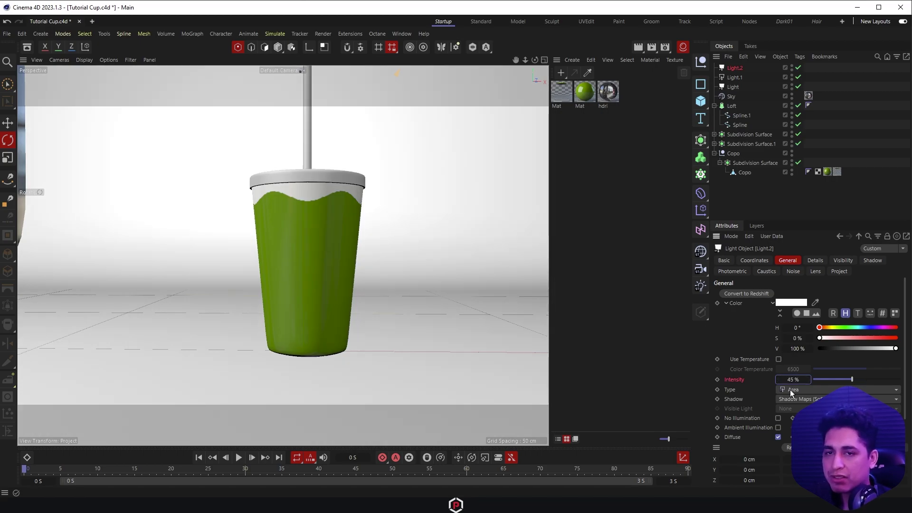
Preview the dimmer lighting in a viewport render, then save the scene
key("ctrl+r")
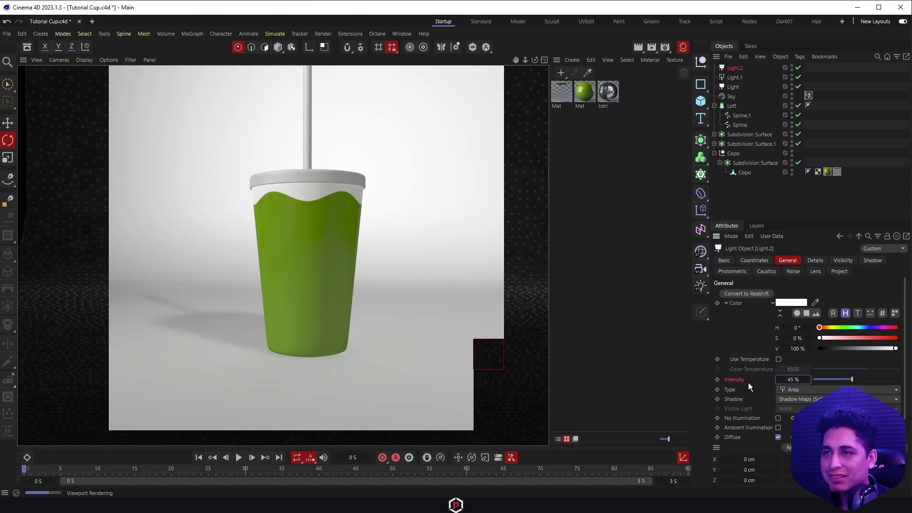
left_click(617, 138)
left_click(569, 93)
key("ctrl+s")
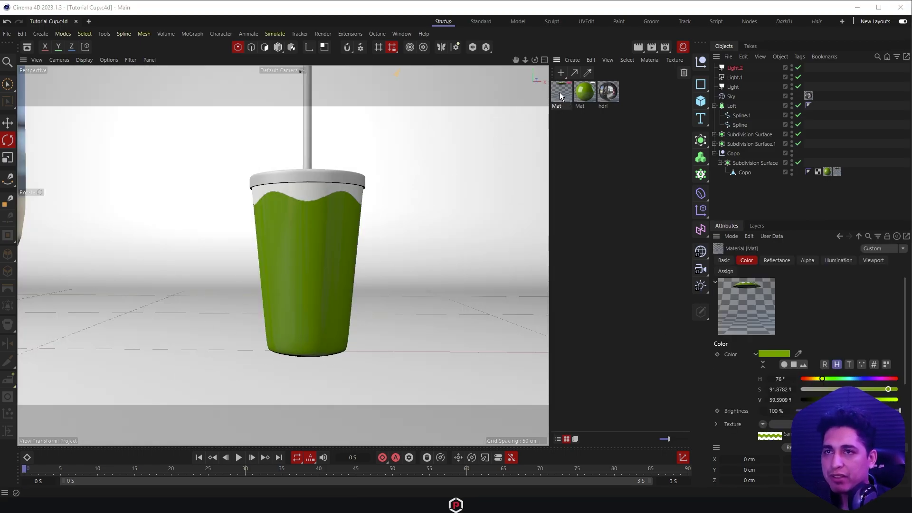
Add a white knot near 16.58% to Mat's alpha gradient, making it white–black–white
double_click(559, 92)
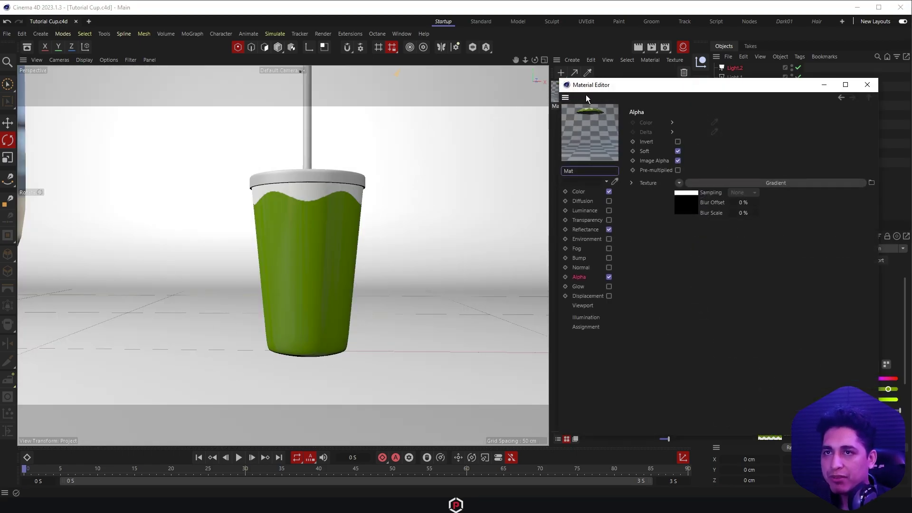
left_click(695, 194)
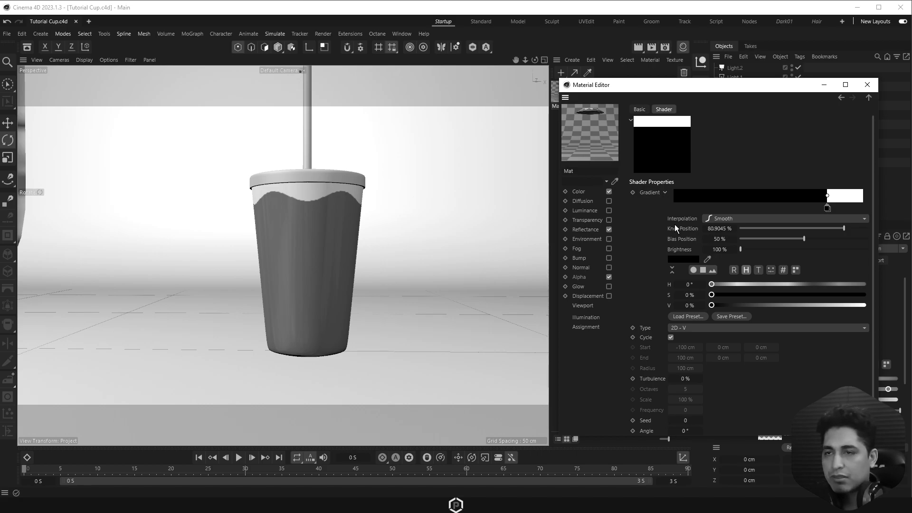
left_click(584, 281)
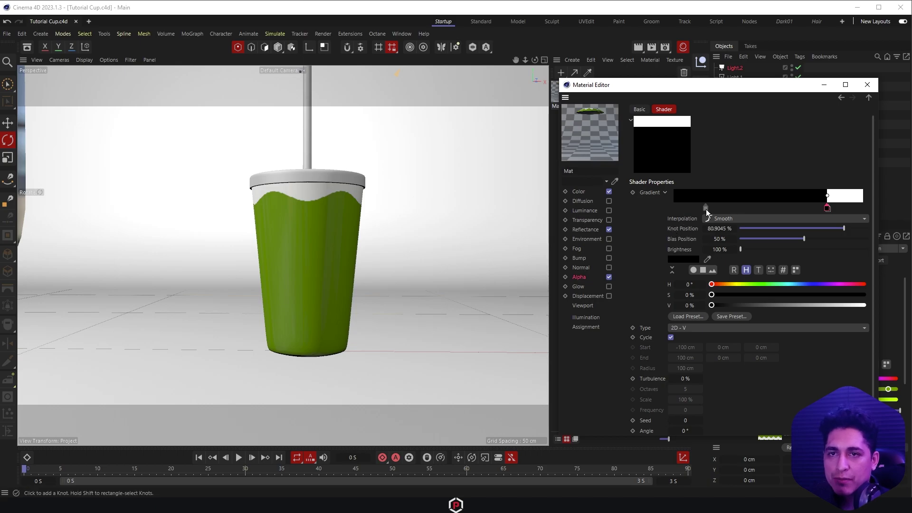
left_click(707, 209)
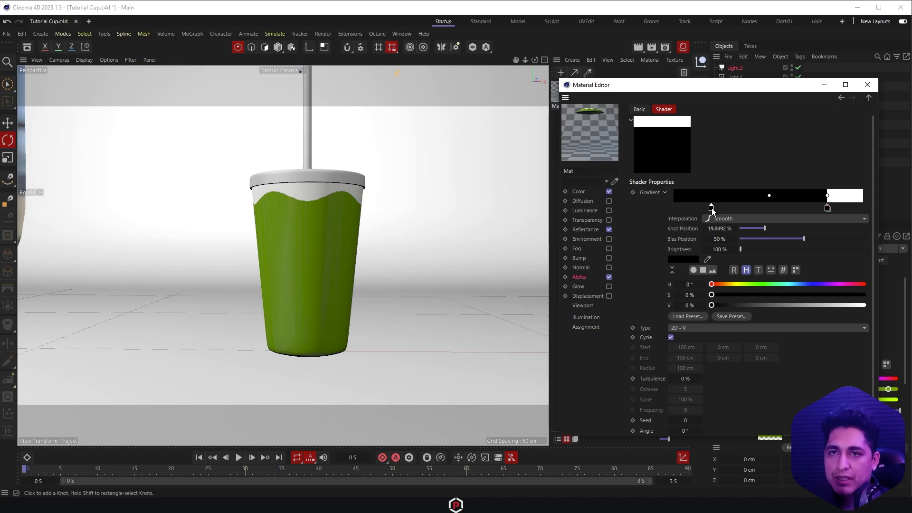
left_click(705, 209)
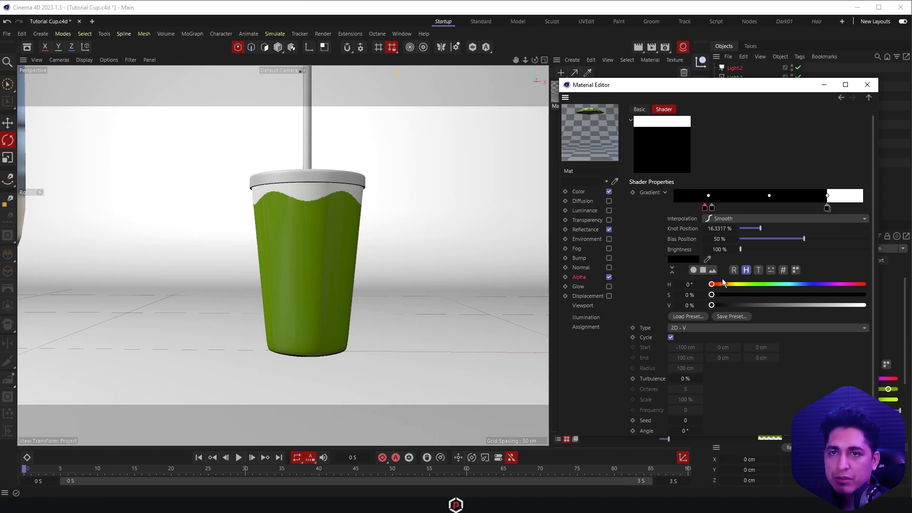
left_click_drag(769, 305, 903, 319)
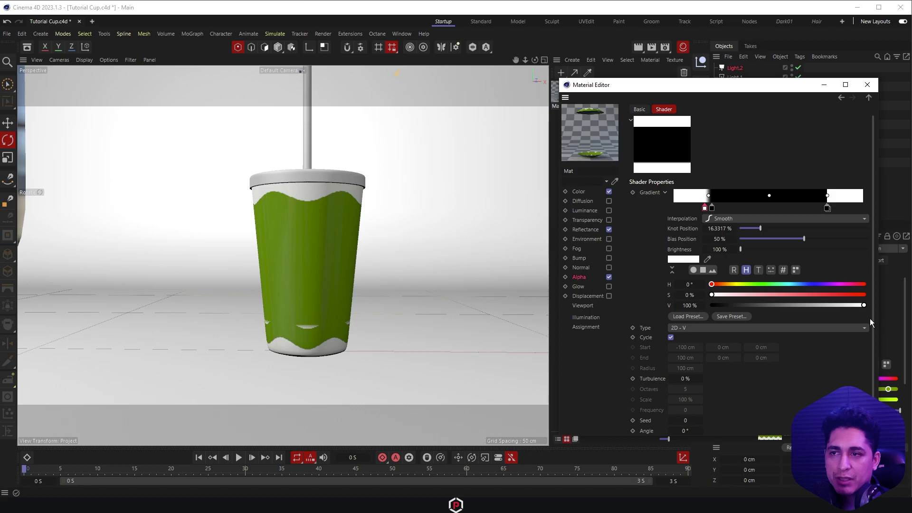
left_click_drag(711, 208, 706, 209)
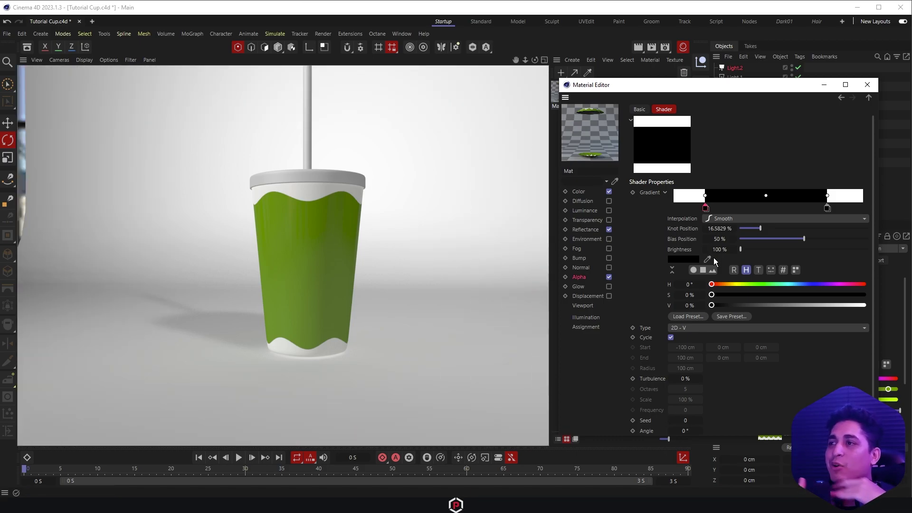
left_click(868, 85)
Restore the plain green material tag on Copo beneath the wave Mat tag
left_click(836, 173)
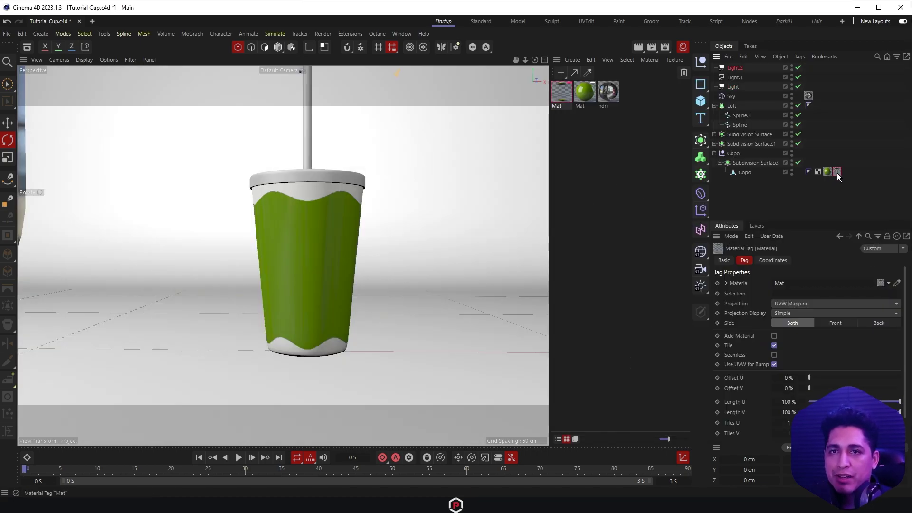
left_click_drag(830, 172, 845, 175)
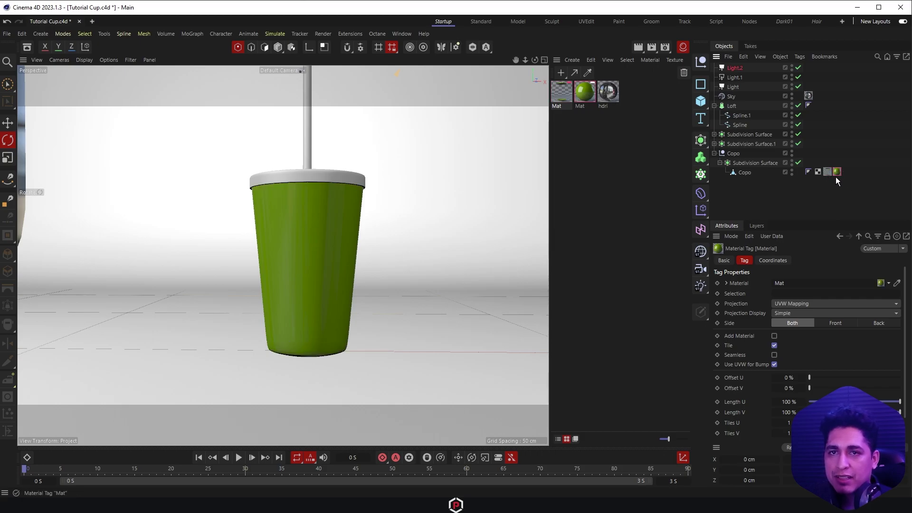
key("ctrl+z")
left_click(828, 172)
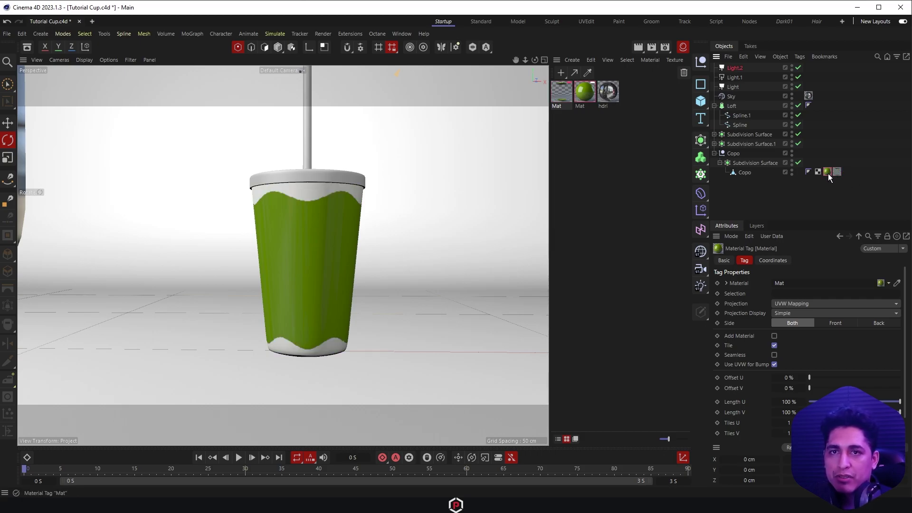
key("Delete")
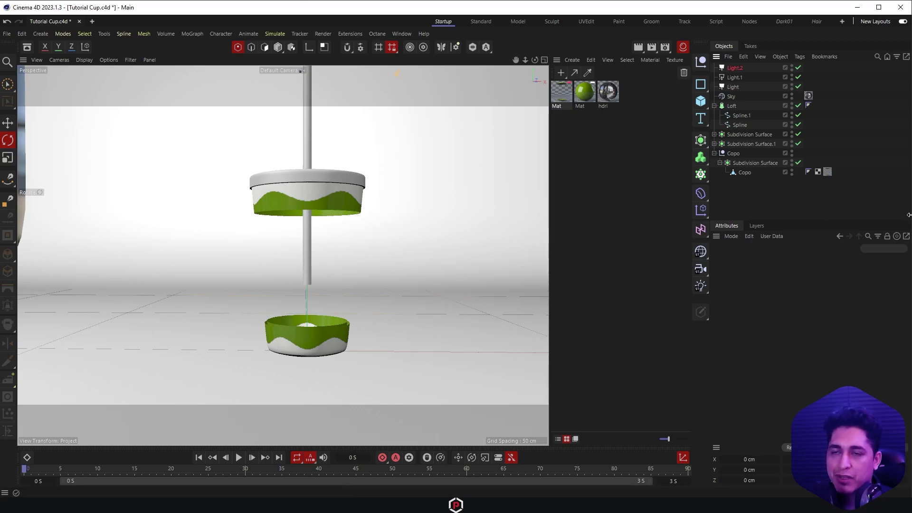
key("ctrl+z")
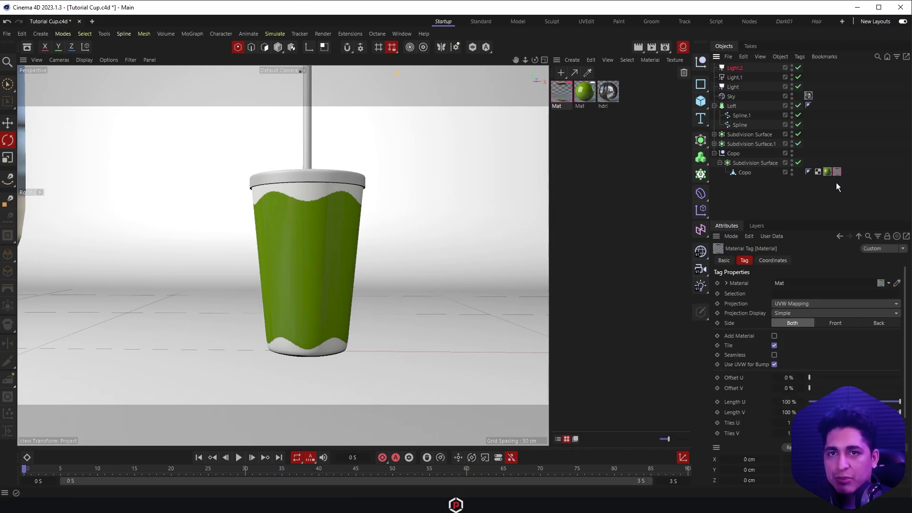
Inspect the cup's green tag and the green and checker material settings
left_click(829, 172)
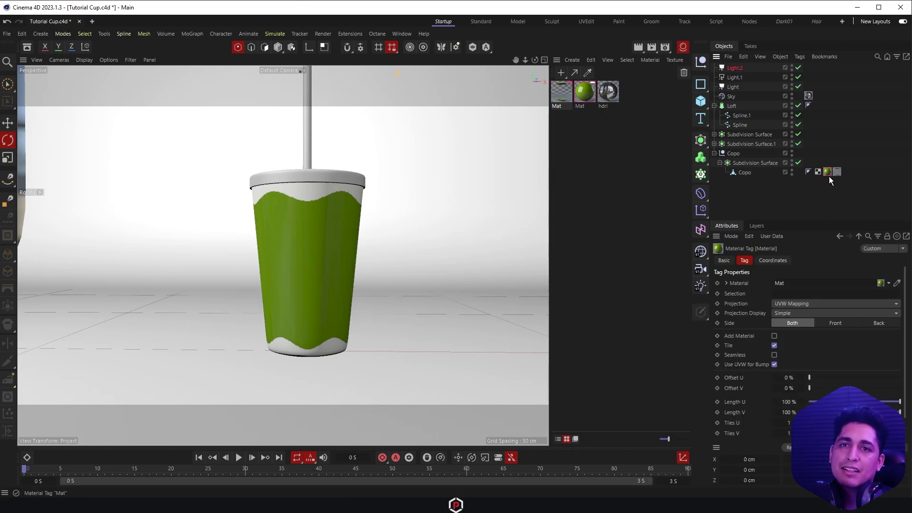
left_click(594, 95)
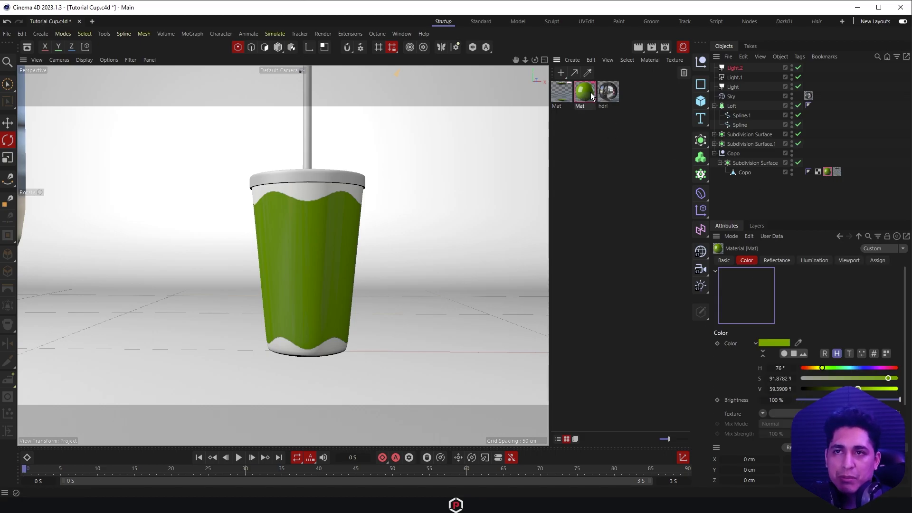
left_click(566, 96)
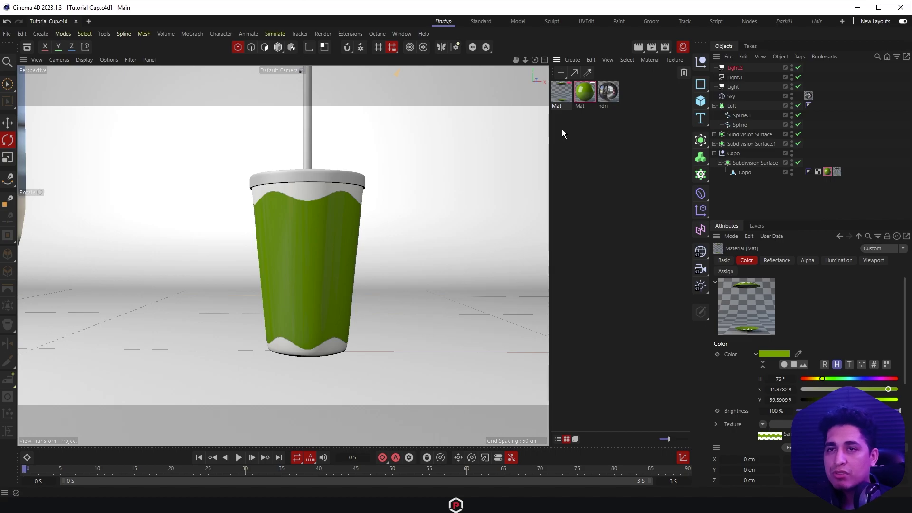
left_click(591, 95)
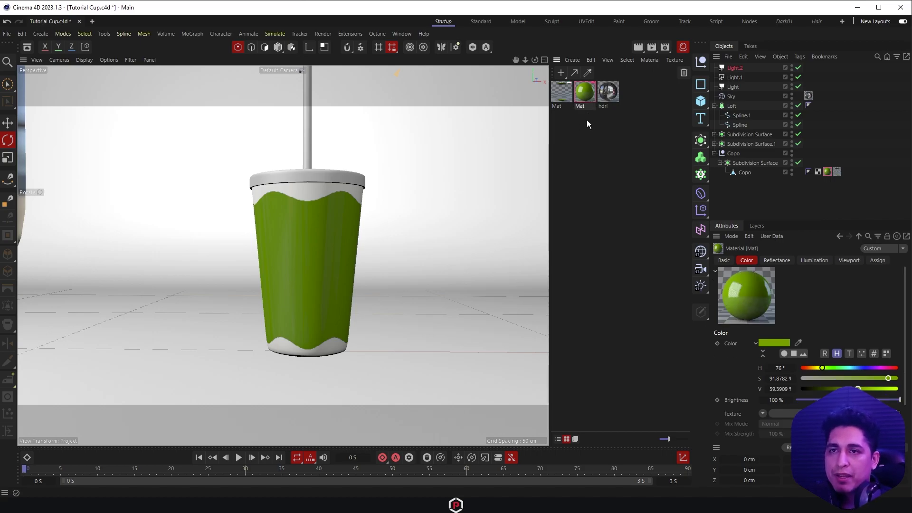
Create a new material Mat.1 with white colour and the Alpha channel enabled
left_click(562, 72)
key("ctrl+s")
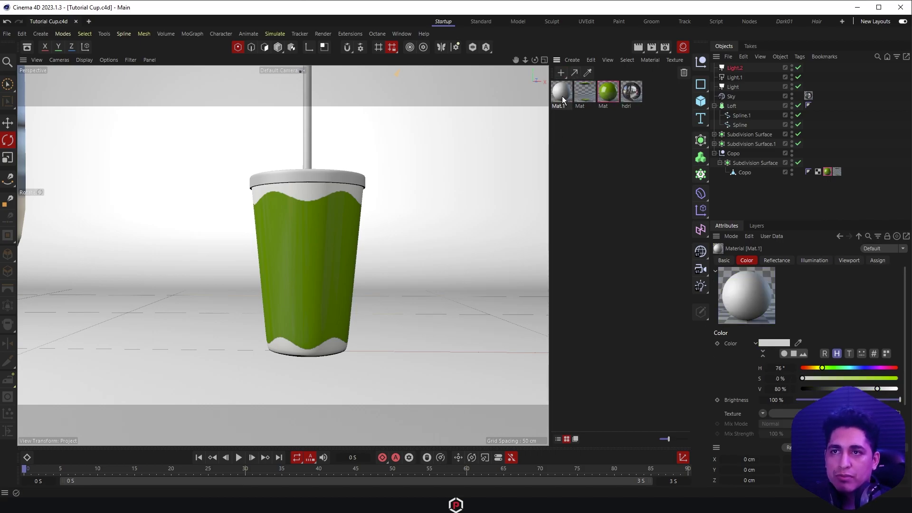
double_click(562, 96)
left_click_drag(594, 89, 449, 78)
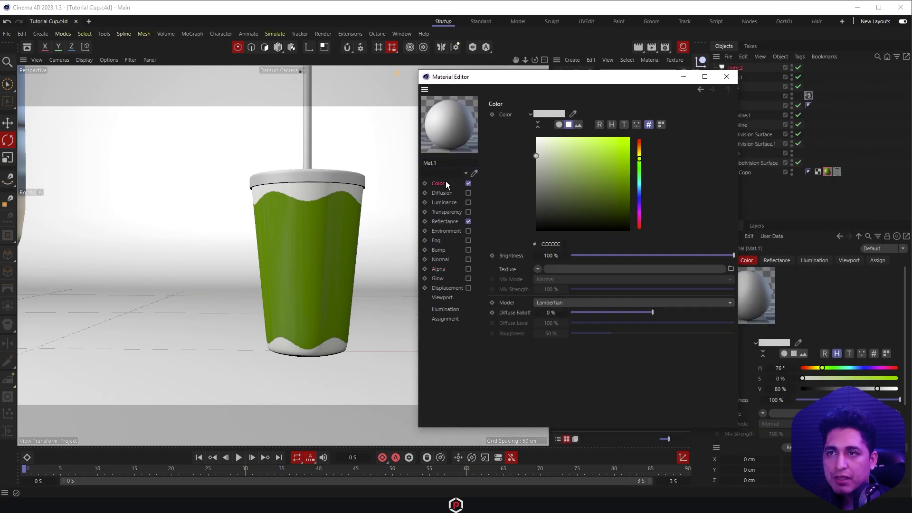
left_click_drag(572, 166, 507, 127)
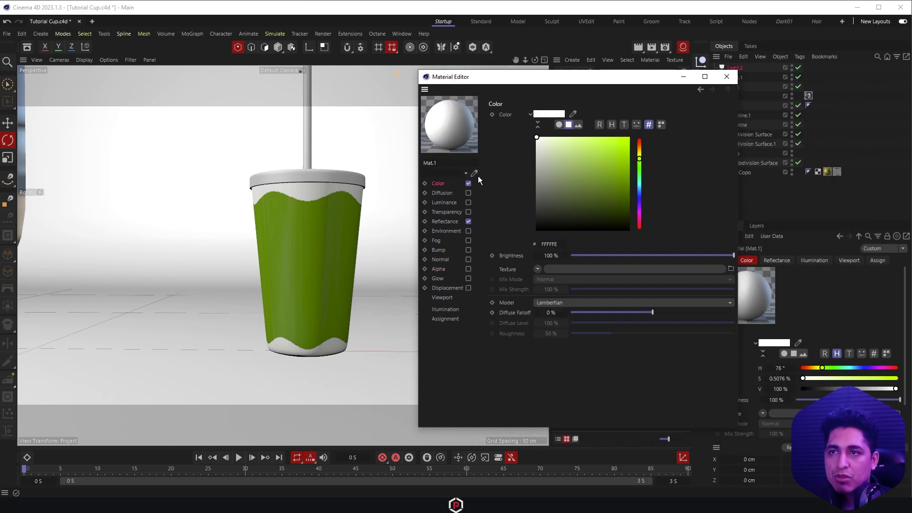
left_click(469, 270)
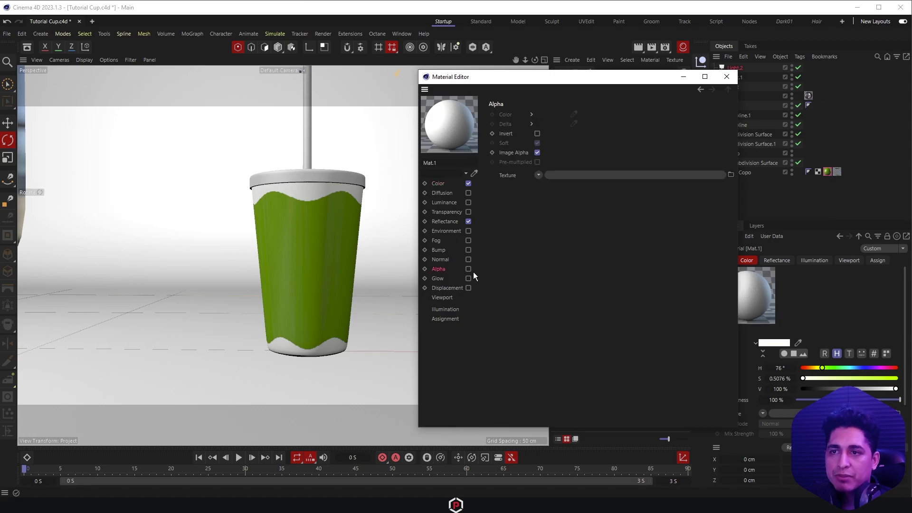
Load Texture/Logo EnGreen.jpg as Mat.1's alpha texture without copying it to the project
left_click(731, 175)
left_click(458, 90)
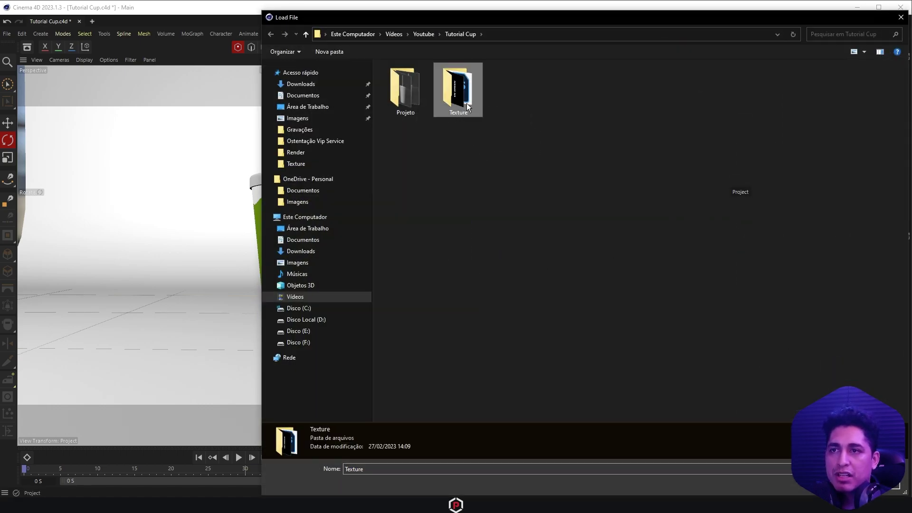
double_click(458, 90)
left_click(502, 98)
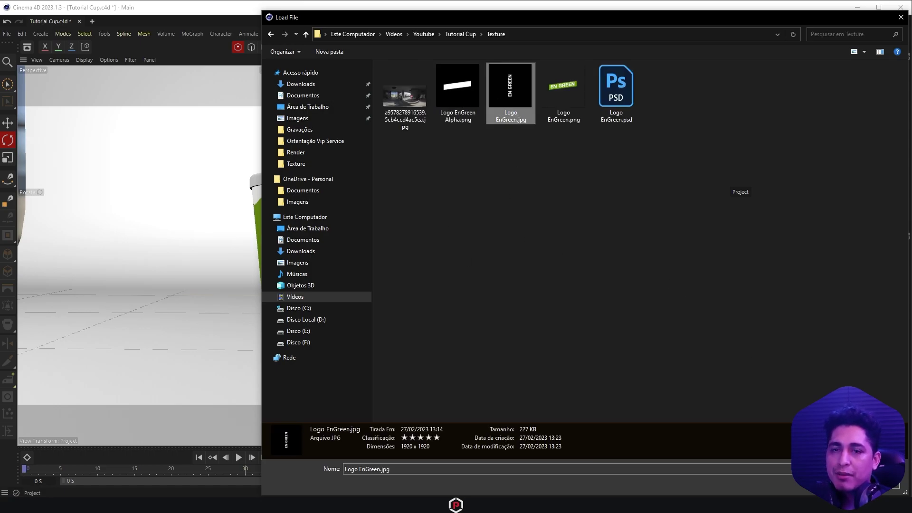
left_click(829, 484)
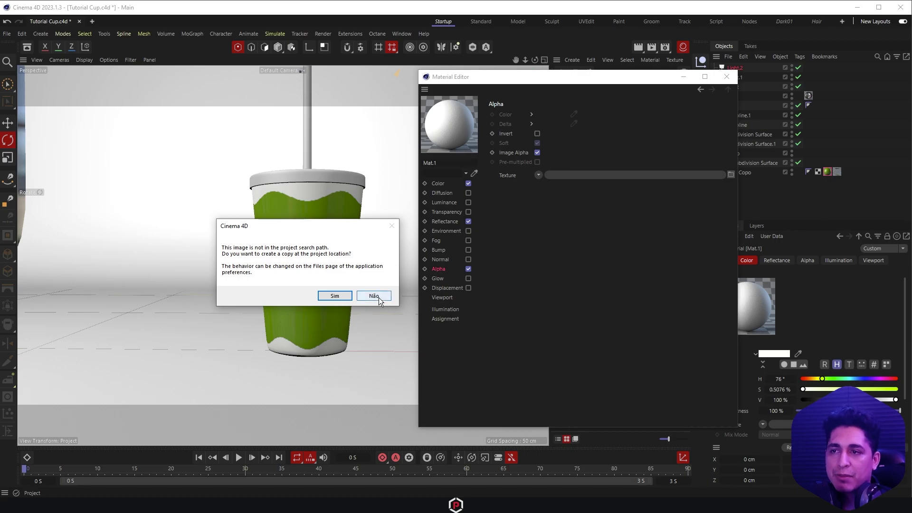
left_click(378, 297)
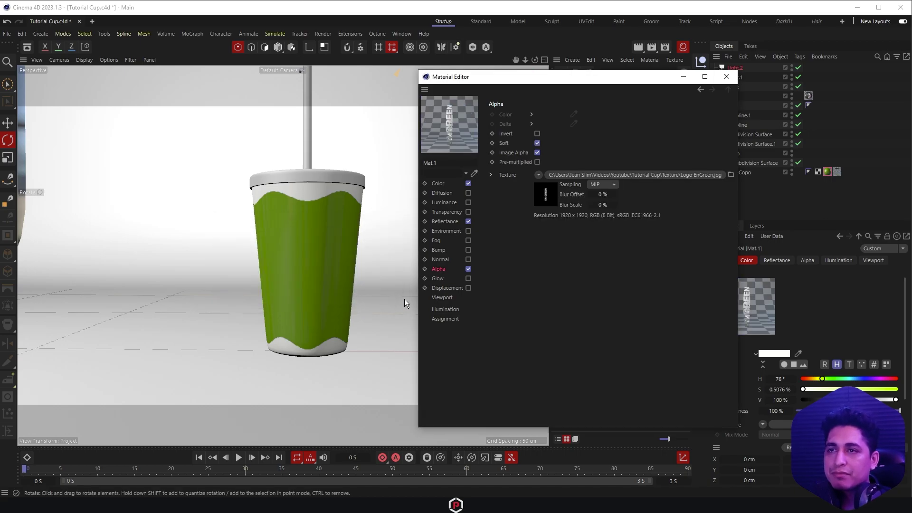
left_click(727, 76)
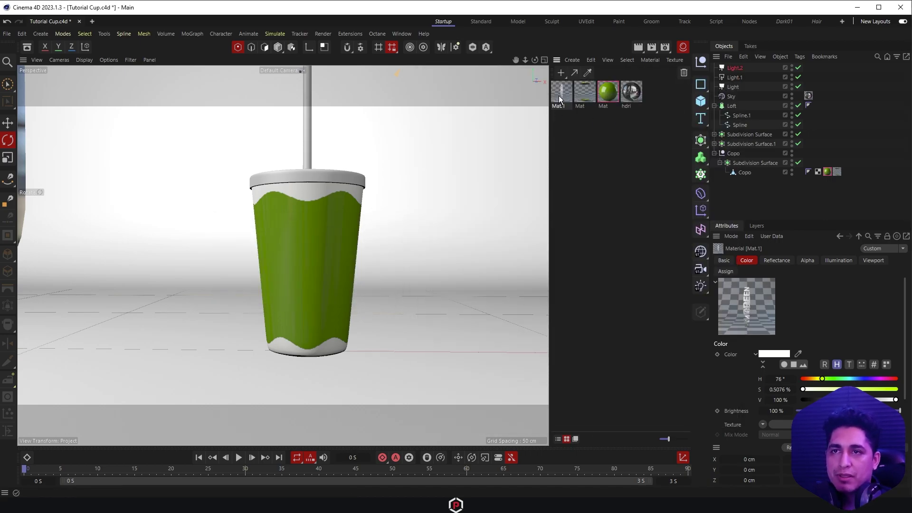
Apply Mat.1 to the cup Copo, select its new tag, and save
left_click_drag(558, 95, 651, 185)
left_click_drag(744, 176, 744, 176)
left_click(760, 172)
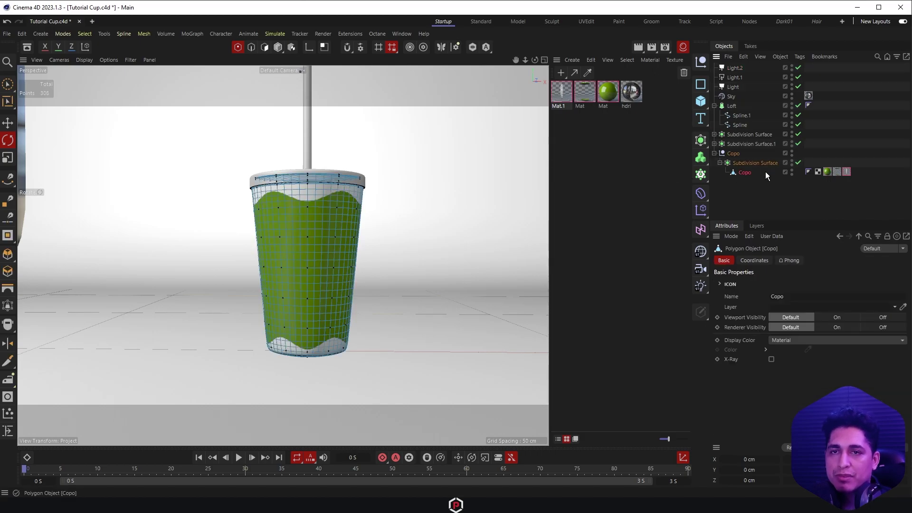
left_click(848, 171)
key("ctrl+s")
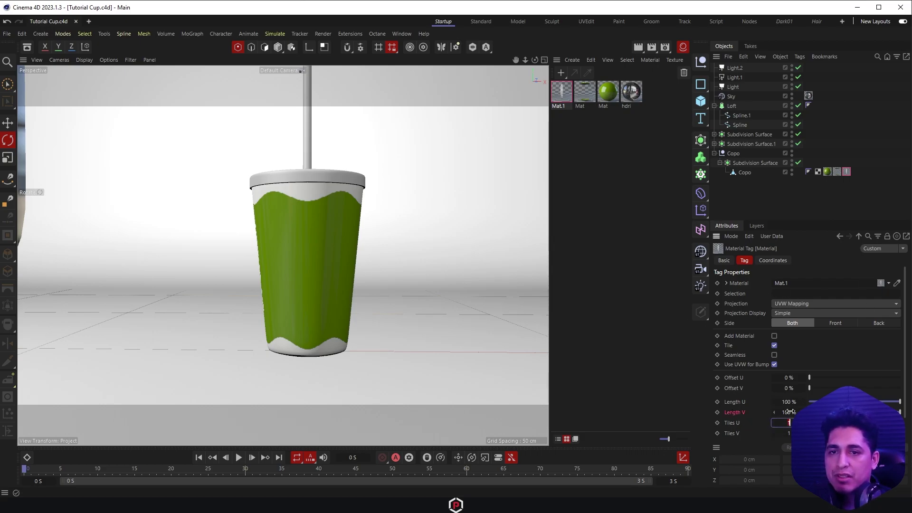
Set the logo tag's Length U to 50% and orbit to check the vertical logo
left_click_drag(790, 412, 788, 412)
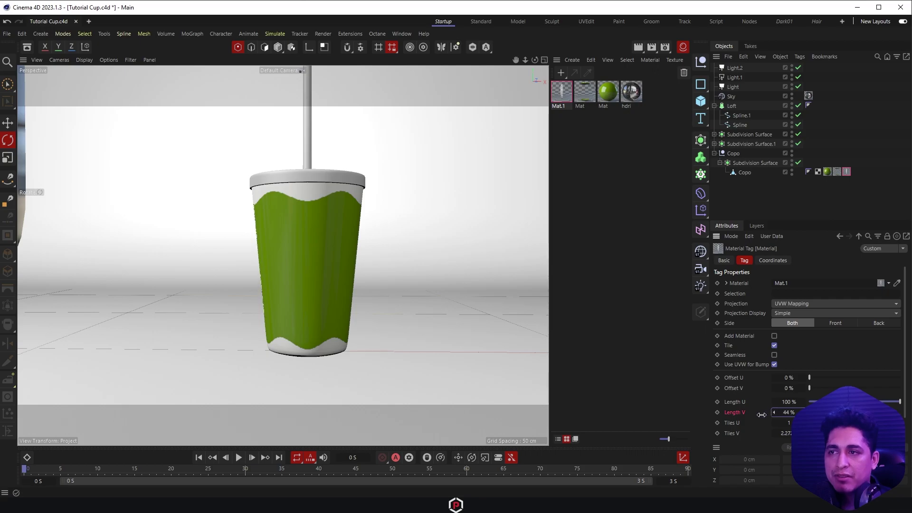
left_click_drag(787, 403, 763, 404)
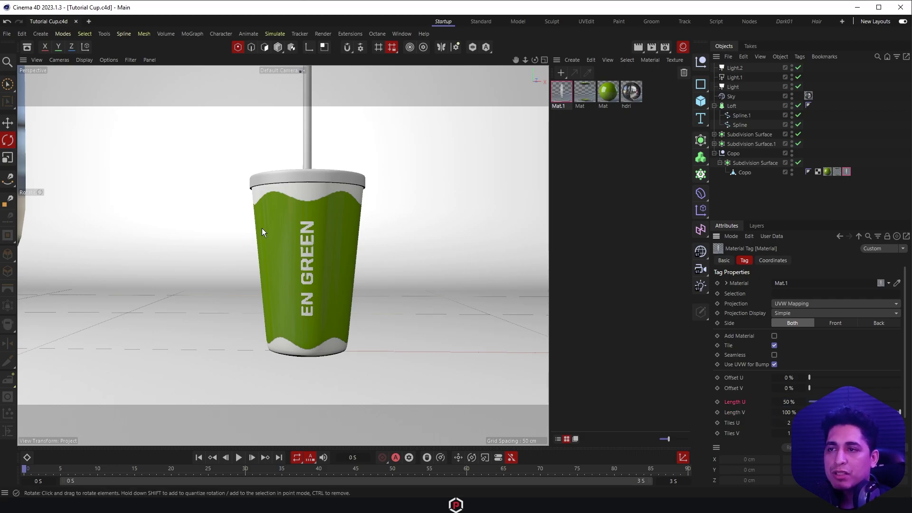
mouse_move(263, 229)
left_mouse_down("alt")
mouse_move(40, 257)
mouse_move(70, 241)
mouse_move(56, 241)
mouse_move(320, 246)
left_mouse_up("alt")
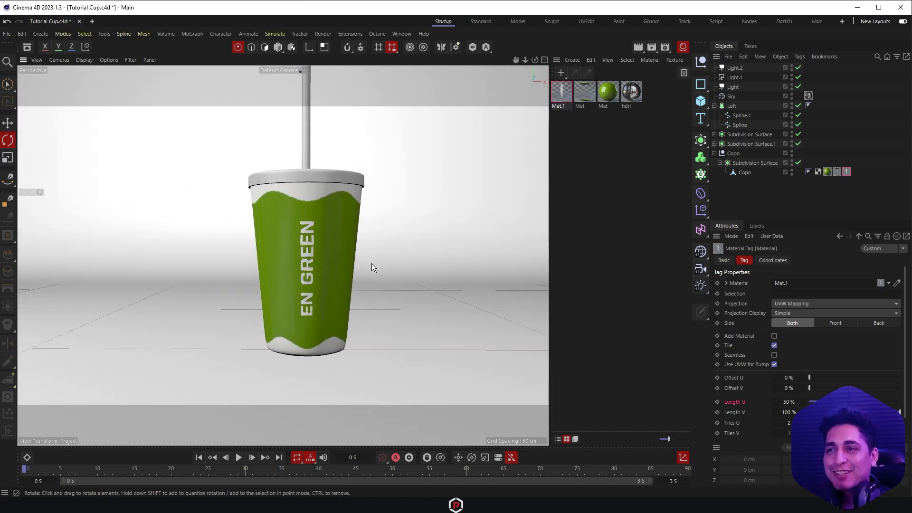
mouse_move(217, 258)
left_mouse_down("alt")
mouse_move(283, 247)
mouse_move(320, 264)
mouse_move(324, 198)
left_mouse_up("alt")
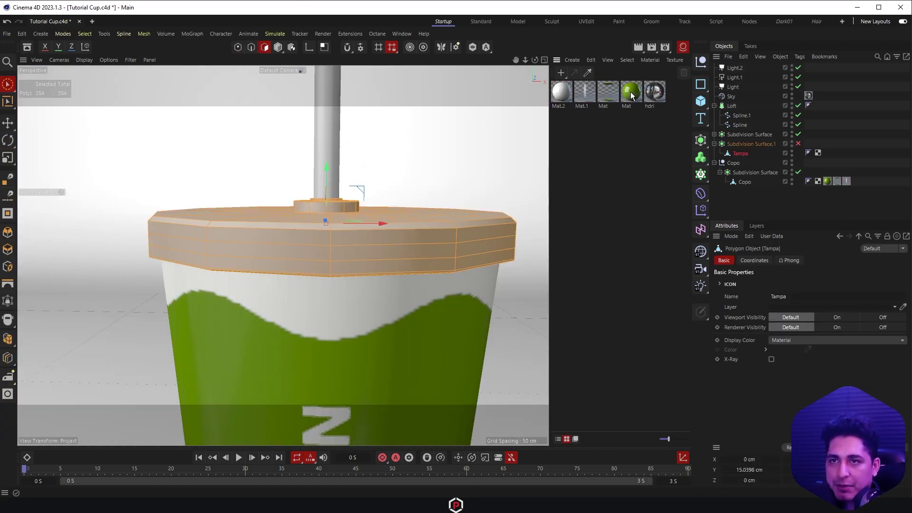
Apply green to the lid Tampa and white Mat.2 to an inner polygon ring on top
left_click_drag(631, 92, 740, 154)
left_click_drag(374, 193, 395, 209, "alt")
left_click_drag(394, 209, 404, 219)
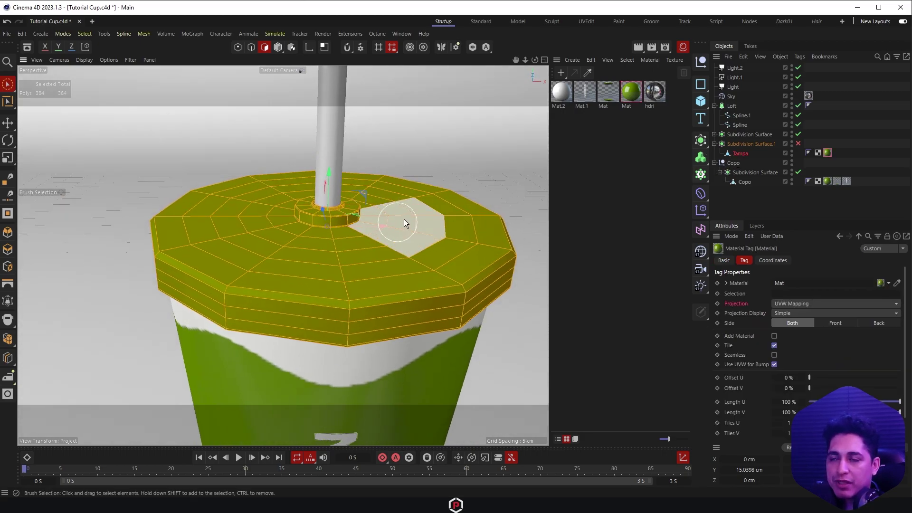
scroll(407, 217, "up", 3)
key("u")
key("l")
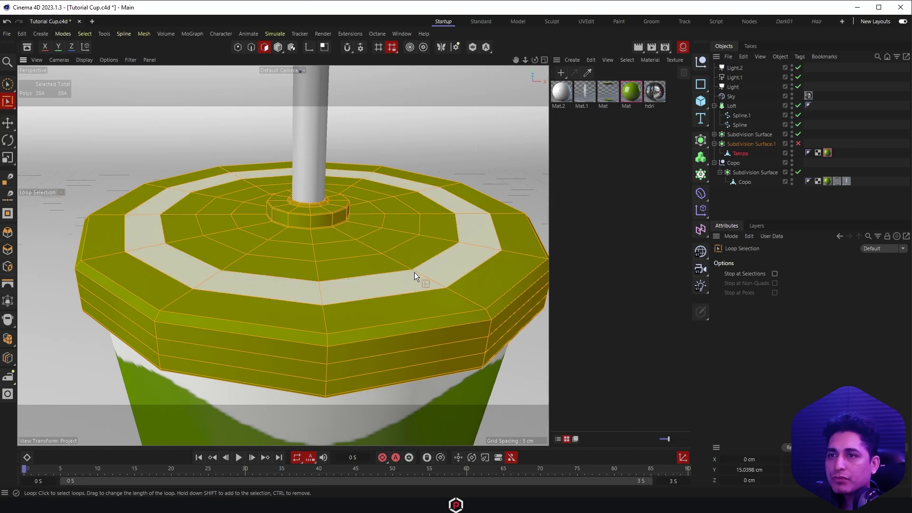
left_click(414, 275)
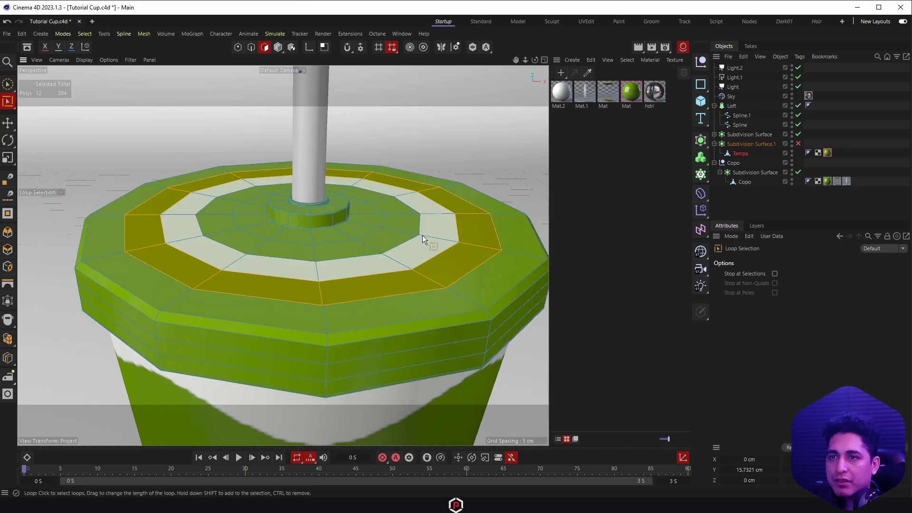
left_click(423, 236)
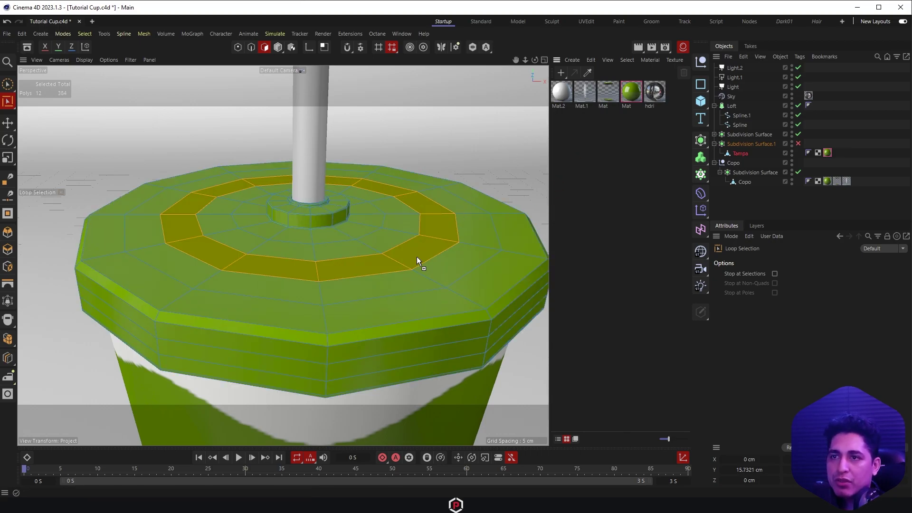
left_click_drag(417, 256, 418, 252)
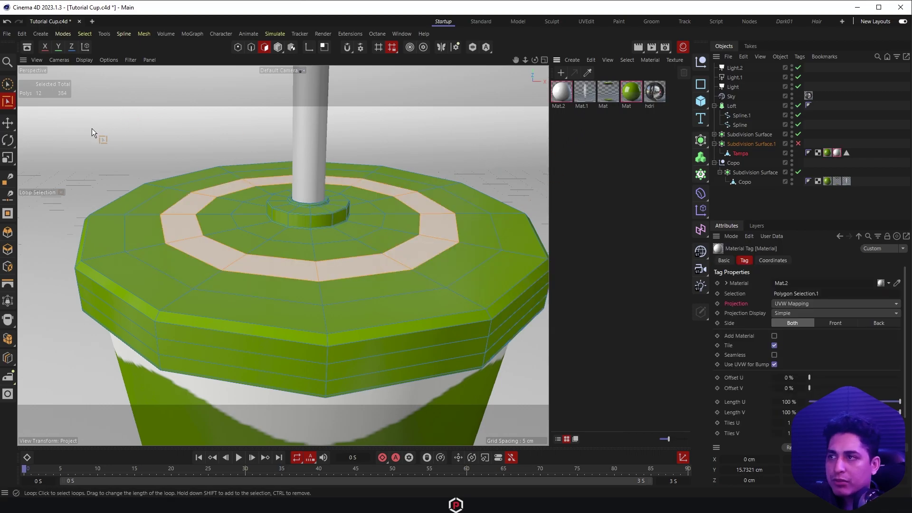
left_click(8, 84)
left_click(799, 144)
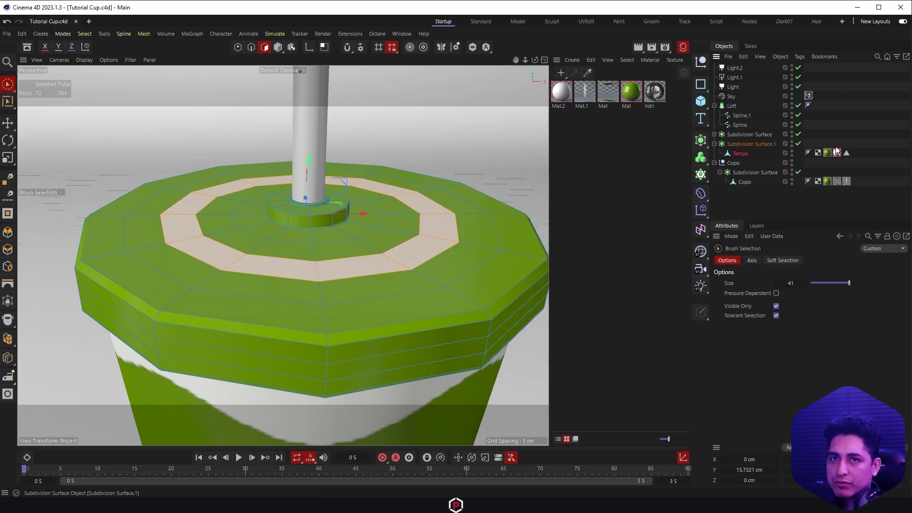
left_click(808, 205)
Zoom and orbit to a level side view inspecting the ringed lid and plain straw
scroll(266, 238, "down", 10)
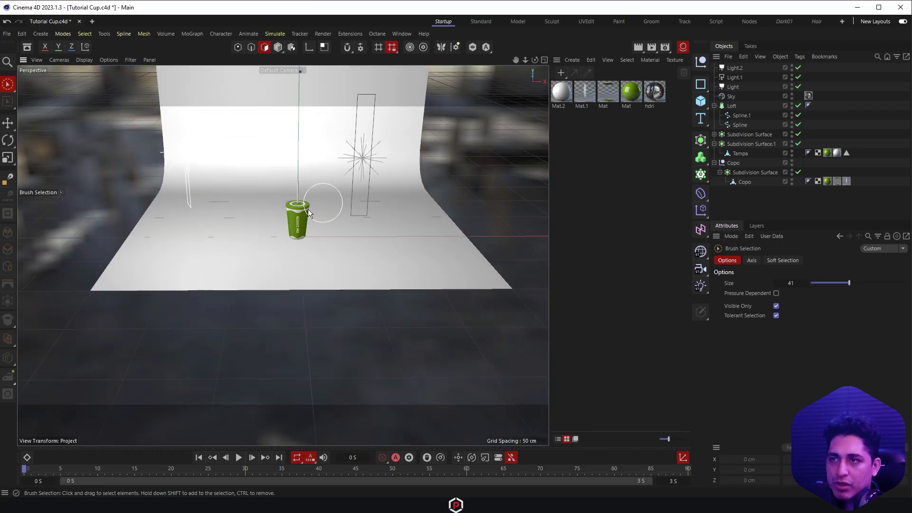
scroll(308, 209, "up", 5)
scroll(320, 195, "up", 5)
scroll(304, 189, "up", 3)
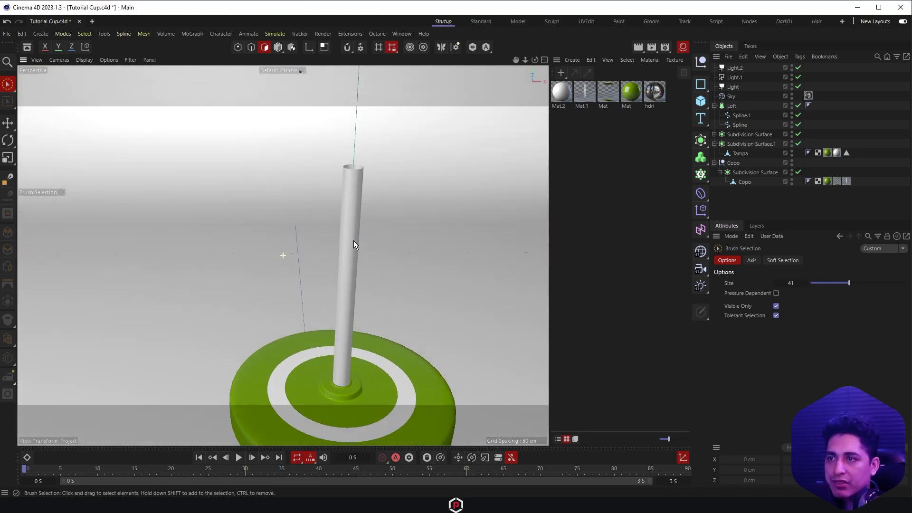
scroll(353, 241, "down", 5)
scroll(352, 212, "down", 3)
left_click_drag(337, 213, 363, 351, "alt")
scroll(326, 189, "up", 3)
scroll(315, 143, "up", 2)
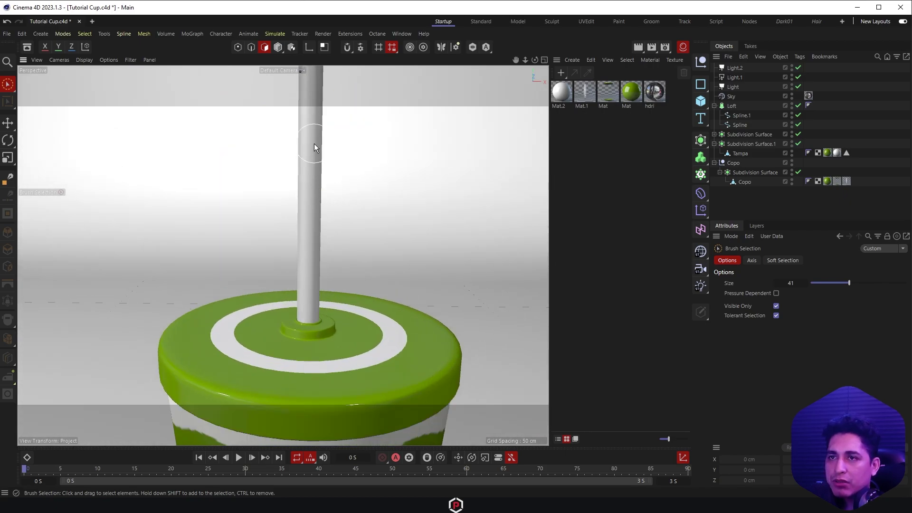
scroll(315, 144, "down", 3)
scroll(327, 166, "down", 2)
Duplicate the wave-edge Mat as Mat.3 and turn off its alpha
left_click(603, 89)
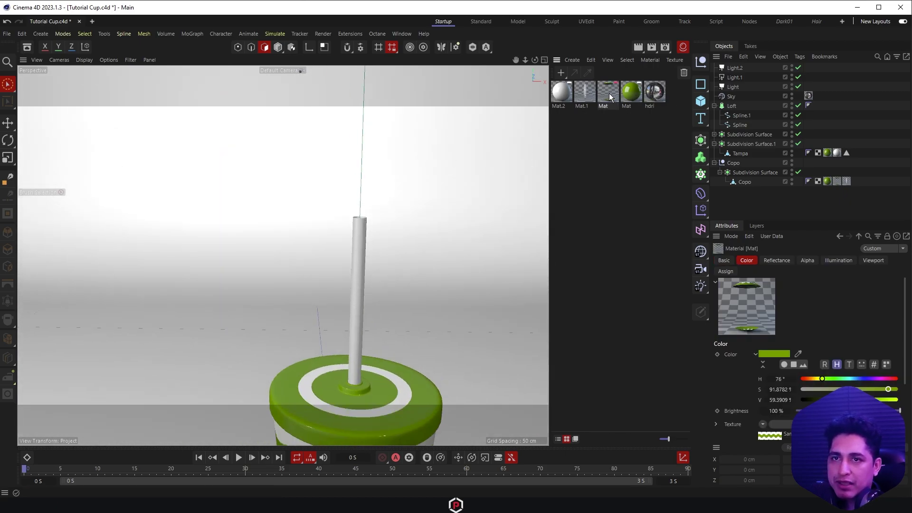
key("ctrl+c")
key("ctrl+v")
key("ctrl+s")
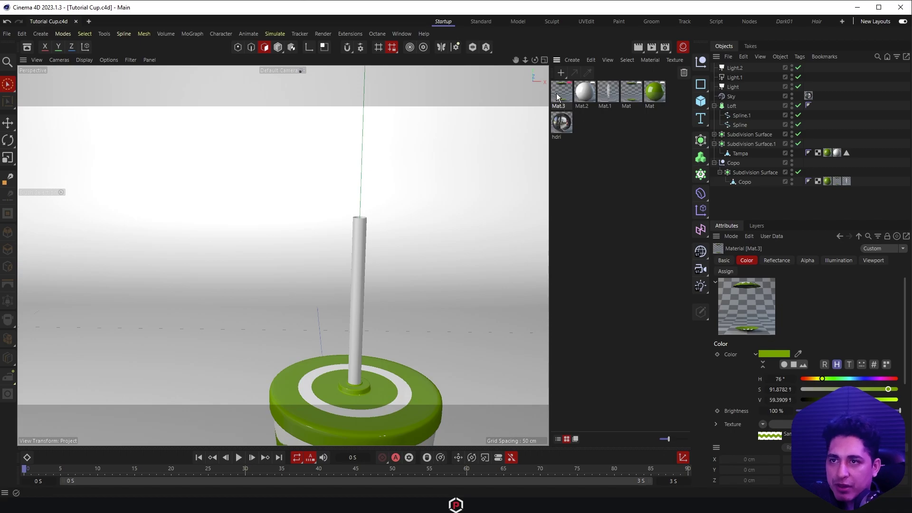
double_click(561, 93)
left_click_drag(598, 88, 565, 89)
left_click(571, 278)
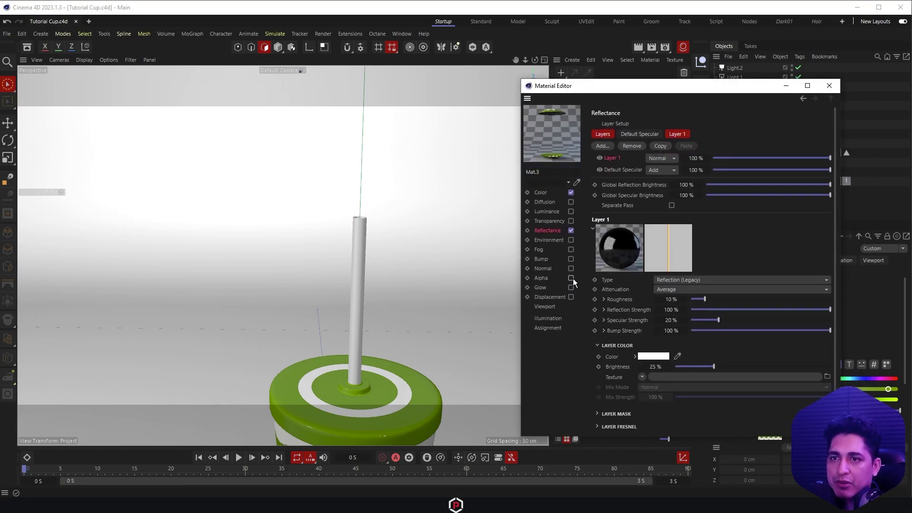
left_click(550, 193)
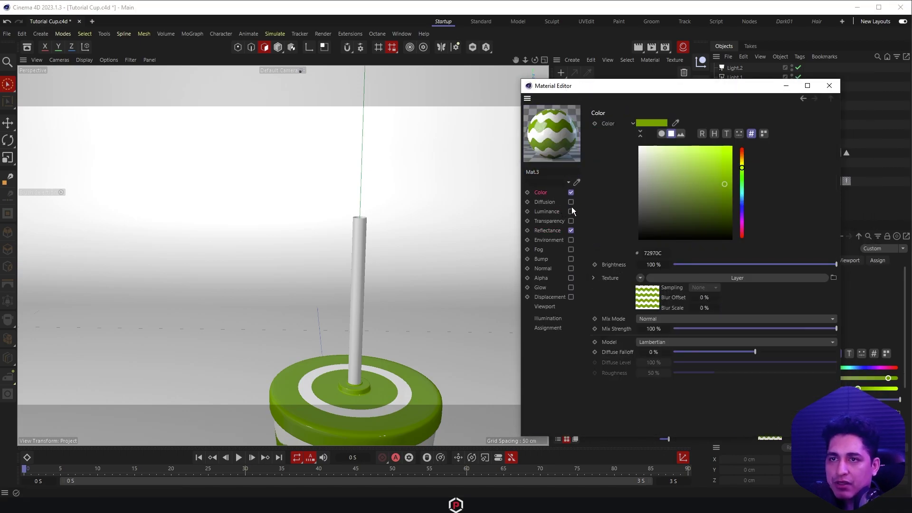
Change Mat.3's Tiles shader pattern from Waves 1 to Lines 1
left_click(649, 301)
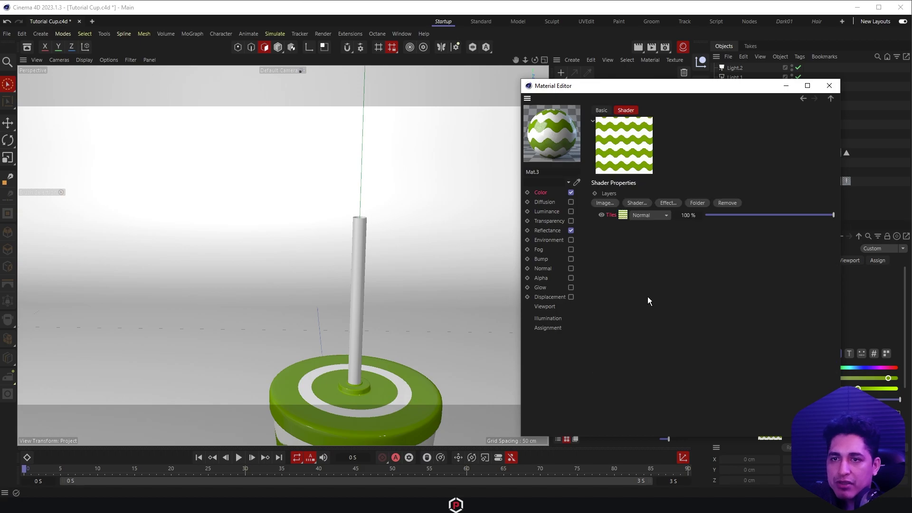
left_click(622, 216)
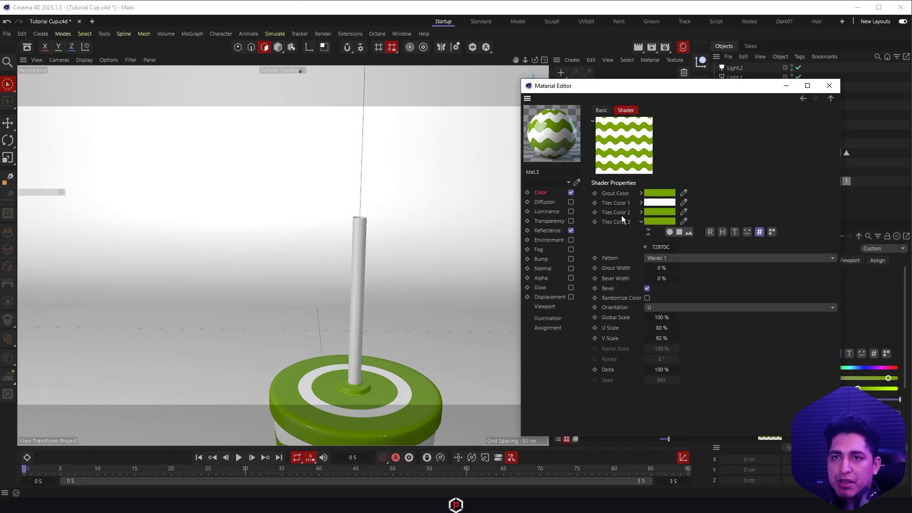
left_click(668, 258)
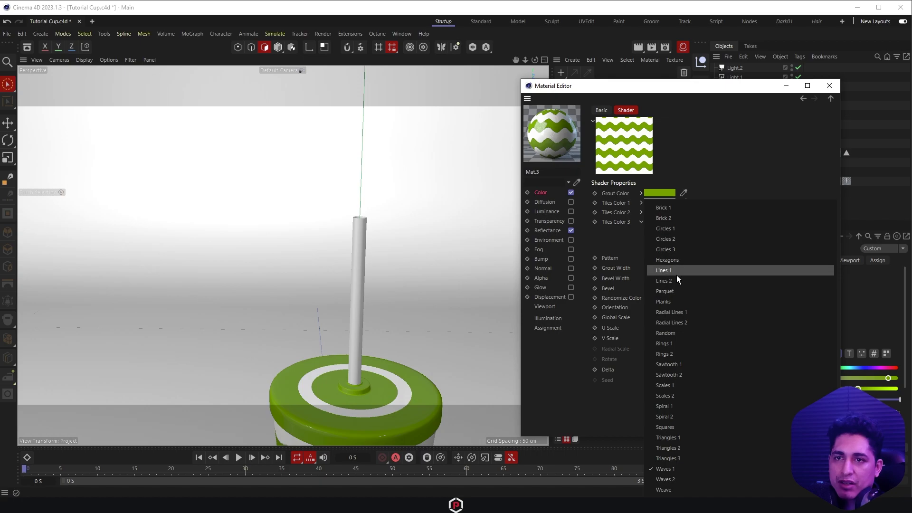
left_click(676, 272)
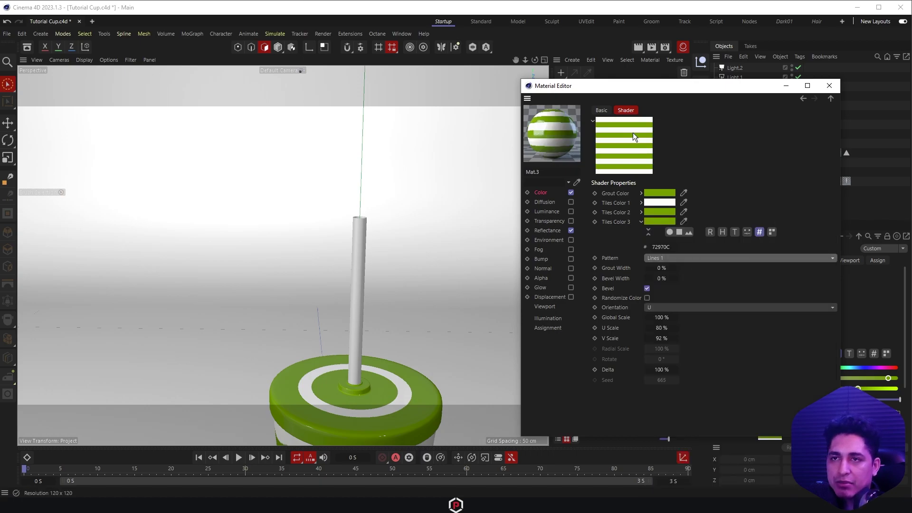
left_click(829, 86)
Apply Mat.3 to the straw Cylinder and select its material tag
left_click_drag(560, 96, 738, 148)
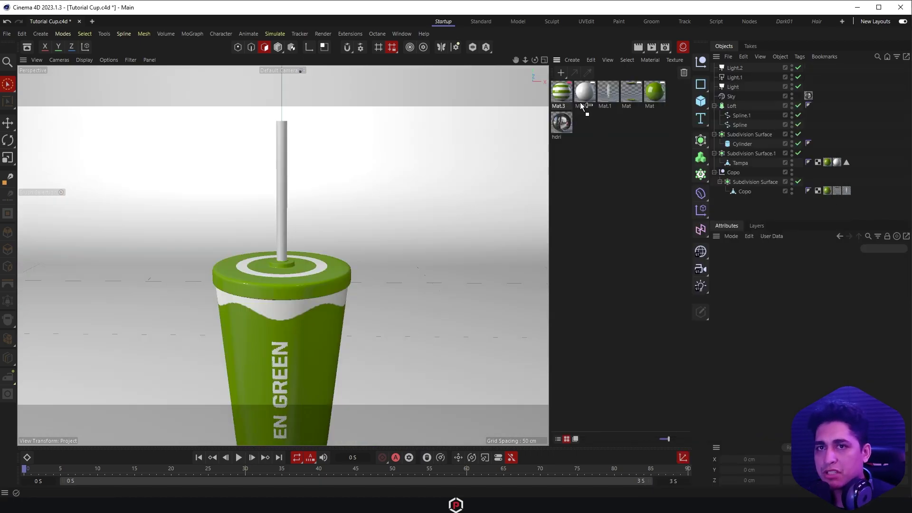
left_click(738, 144)
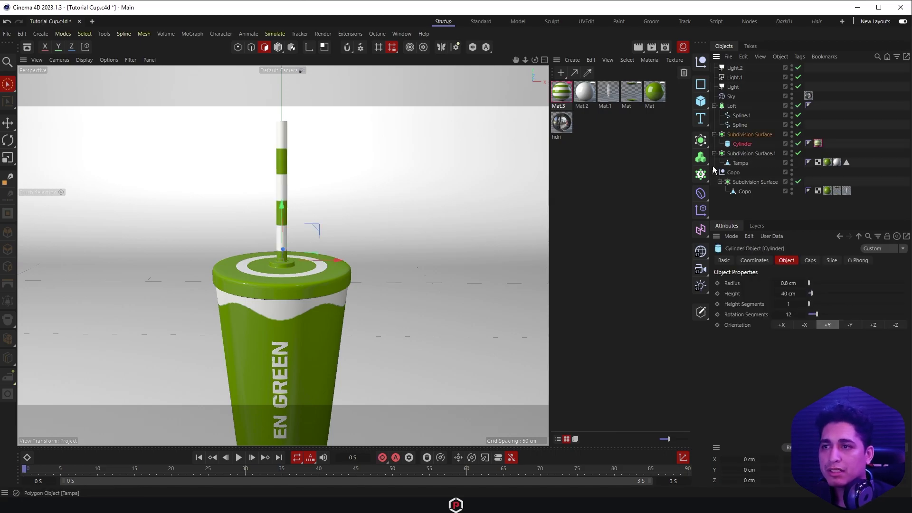
left_click(817, 143)
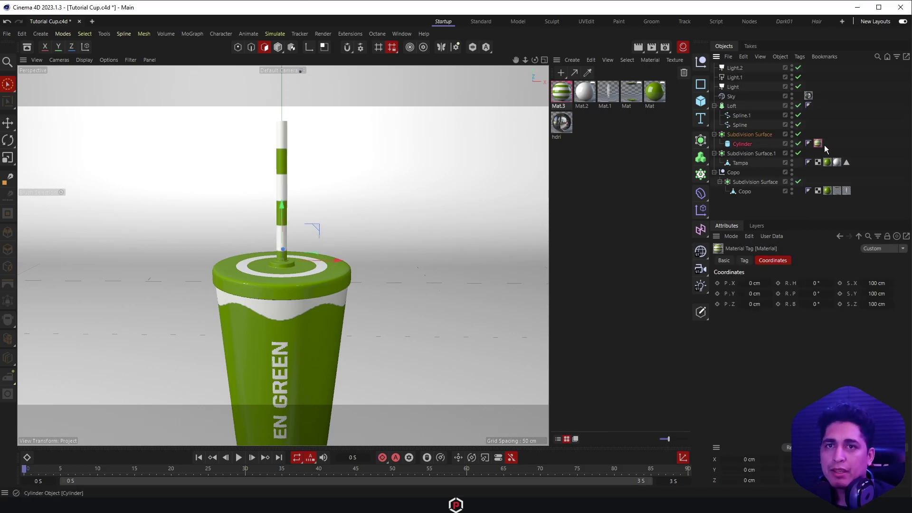
scroll(240, 174, "up", 3)
scroll(284, 278, "up", 2)
middle_click_drag(284, 277, 285, 238)
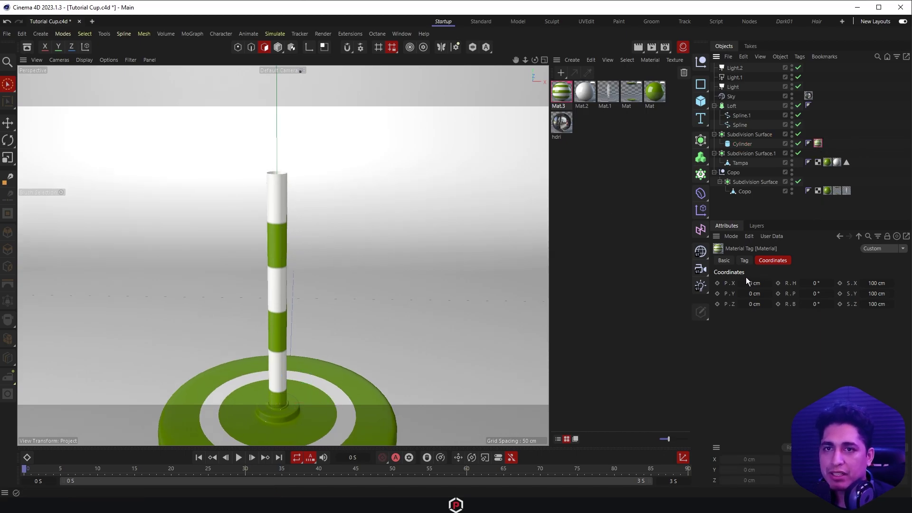
Set the straw tag to Cylindrical projection, Length V 5% and bank rotation -45°
left_click(745, 261)
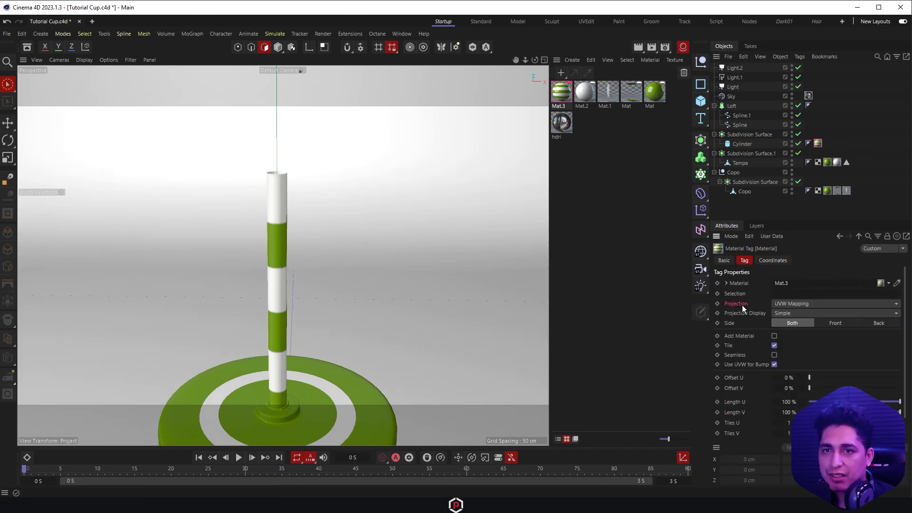
left_click(789, 304)
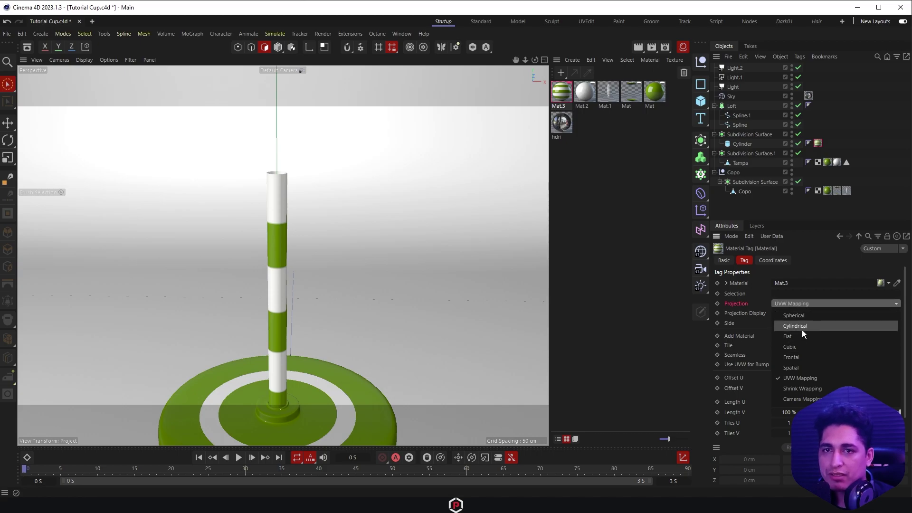
left_click(802, 327)
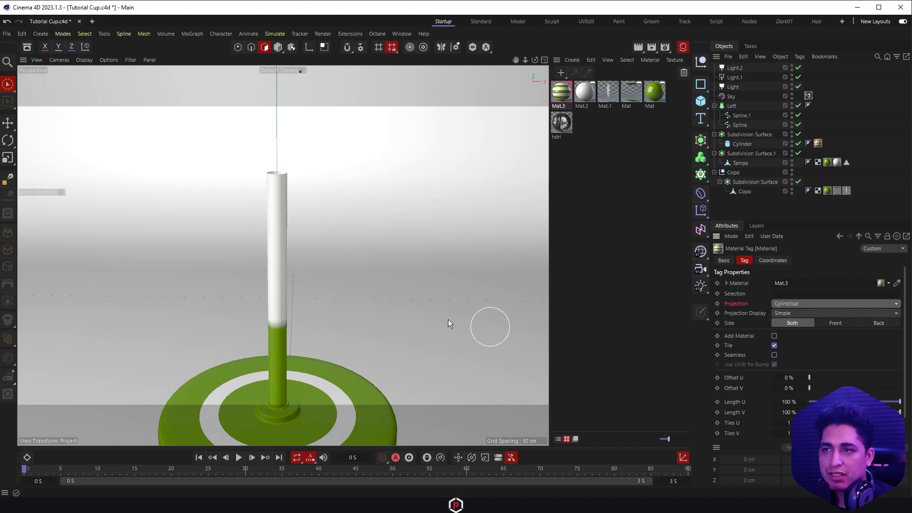
double_click(790, 413)
type("5")
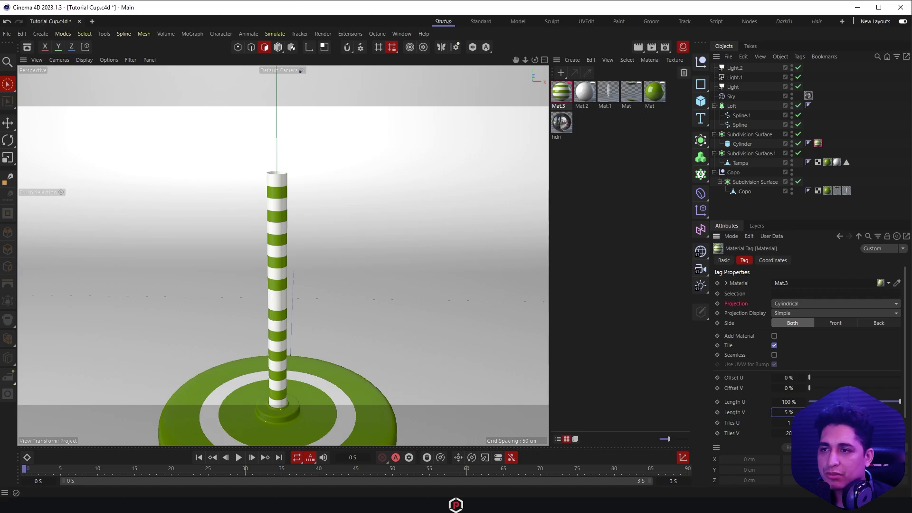
left_click(778, 261)
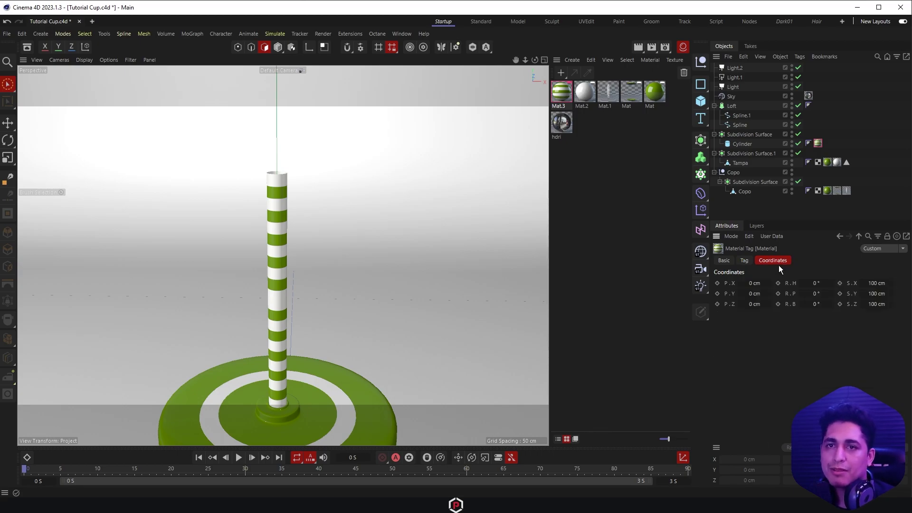
double_click(815, 304)
type("-")
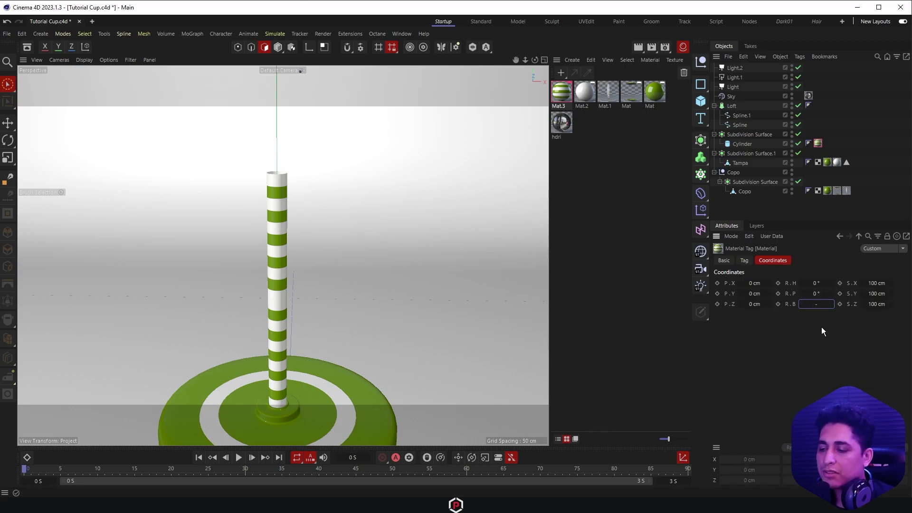
type("45")
key("Return")
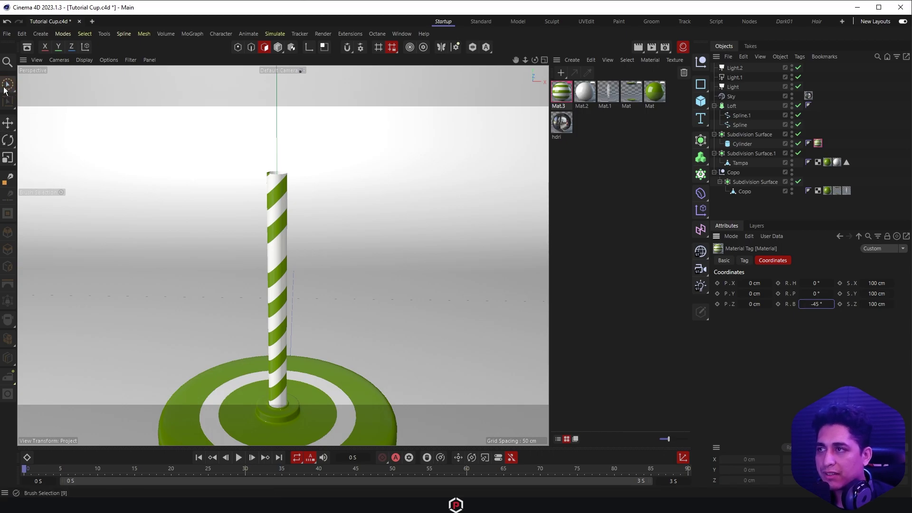
left_click(6, 87)
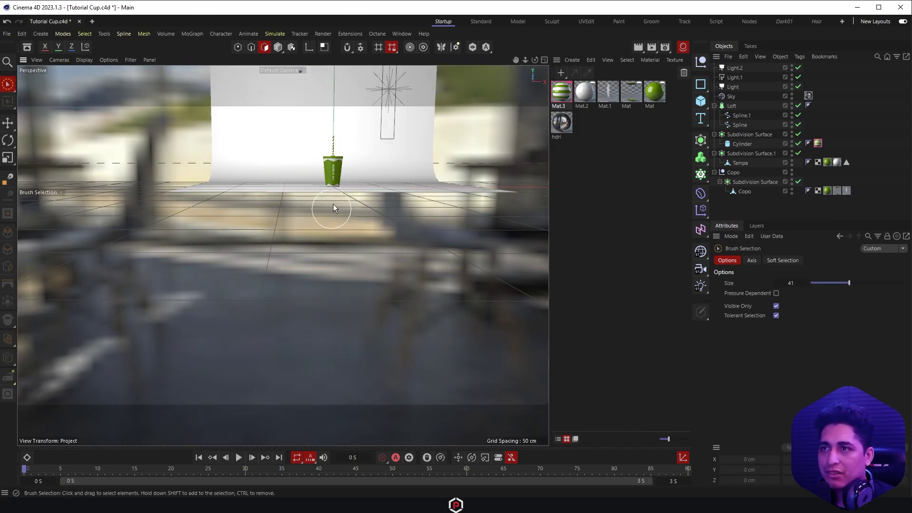
Orbit around the finished cup and run Ctrl+R viewport renders to preview it
left_click_drag(333, 207, 312, 196, "alt")
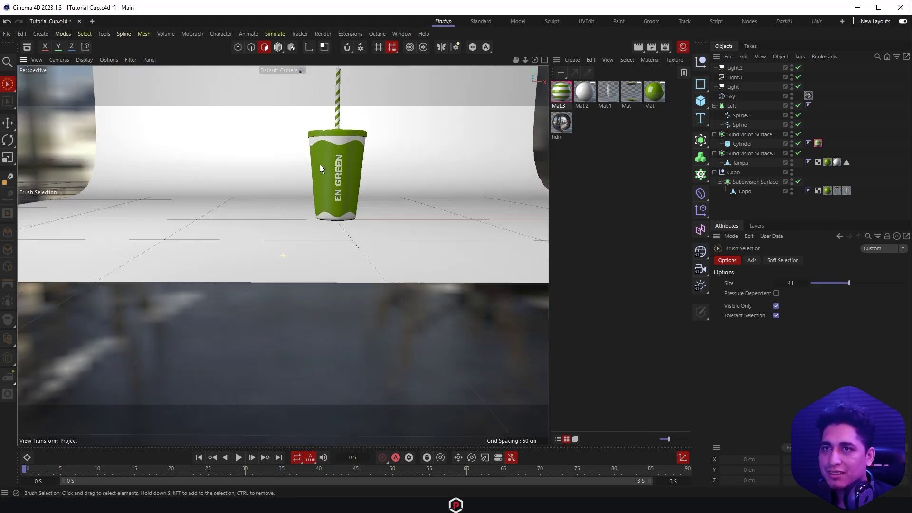
scroll(342, 156, "up", 5)
scroll(319, 200, "up", 5)
mouse_move(313, 208)
left_mouse_down("alt")
mouse_move(314, 200)
mouse_move(312, 219)
left_mouse_up("alt")
scroll(314, 200, "down", 3)
scroll(313, 200, "up", 4)
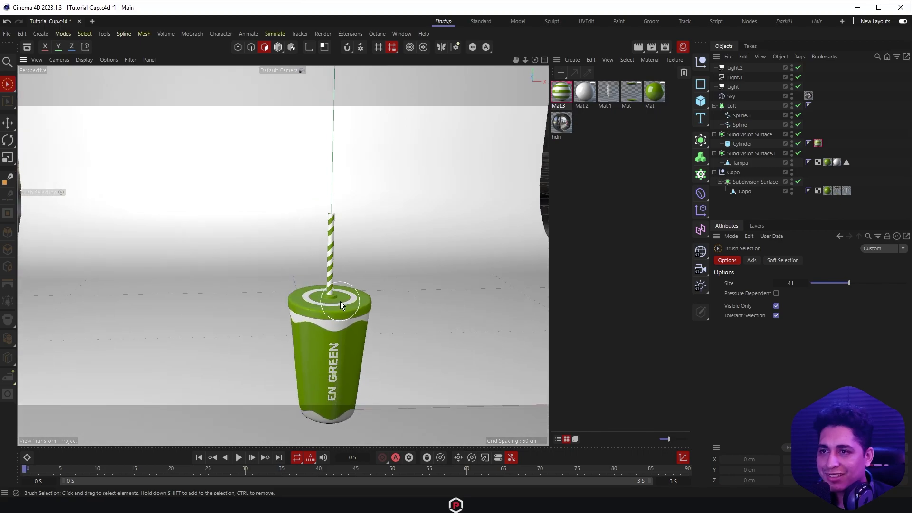
key("ctrl+r")
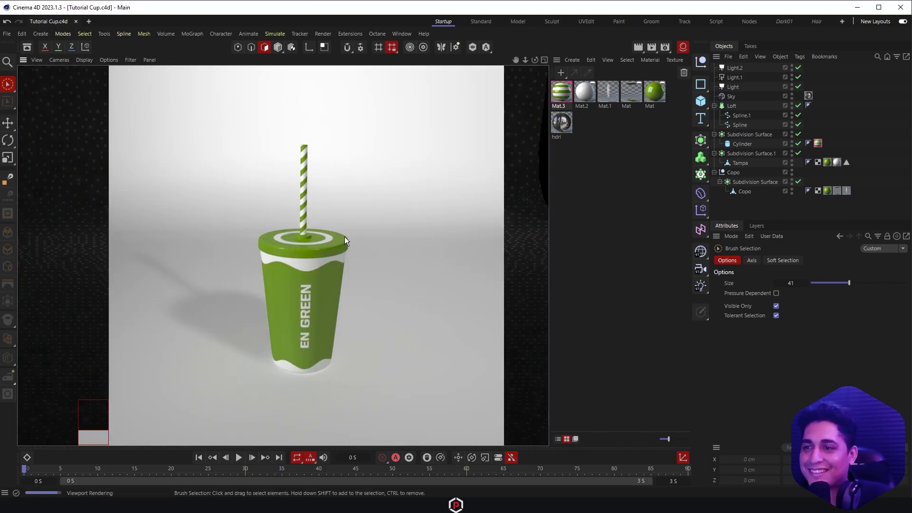
mouse_move(369, 287)
left_mouse_down("alt")
mouse_move(303, 230)
mouse_move(274, 219)
mouse_move(300, 214)
left_mouse_up("alt")
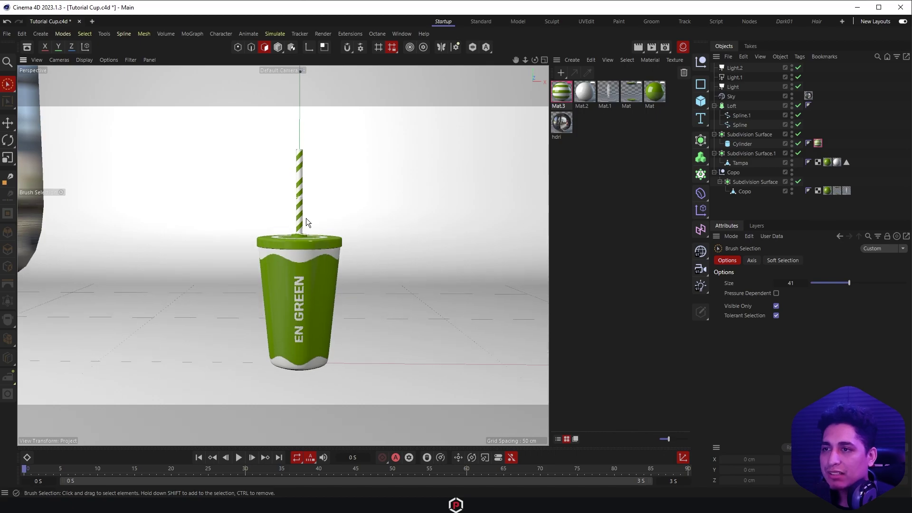
key("ctrl+r")
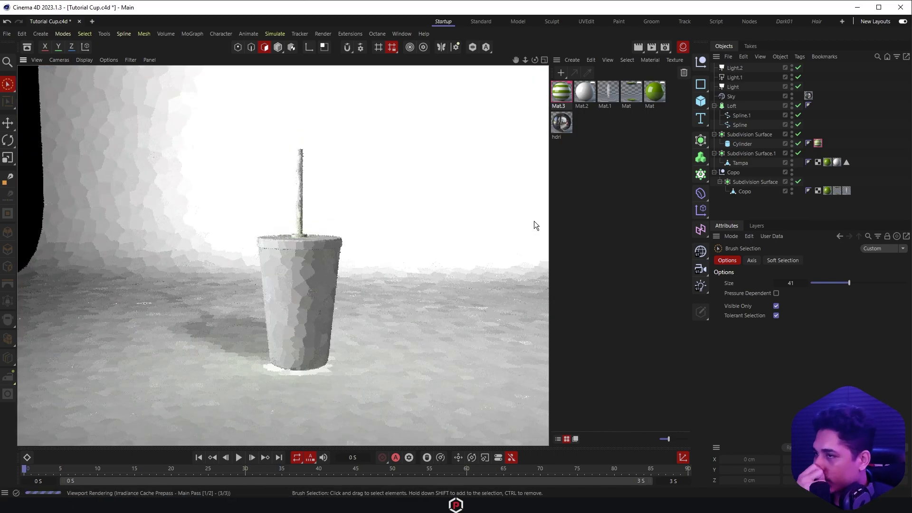